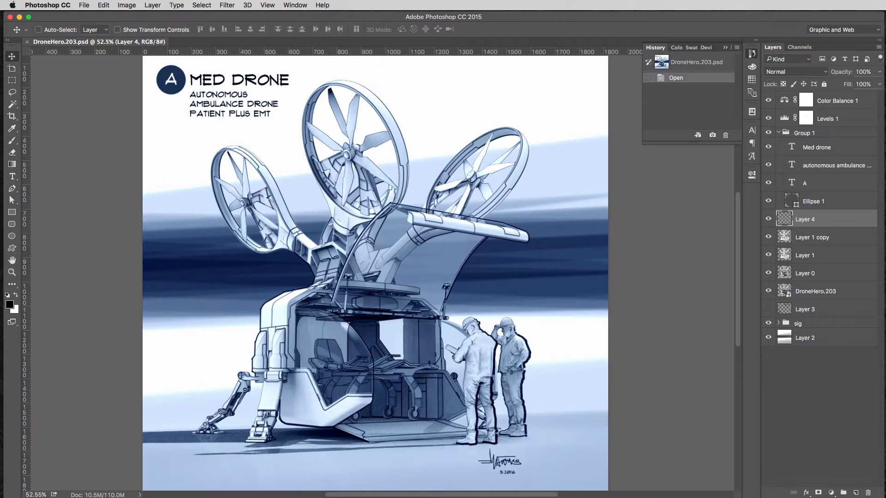
Step: Switch to MoI and examine the medical drone model from several angles, including a close-up of the cab and stretcher
key("super+Tab")
key("super+Tab")
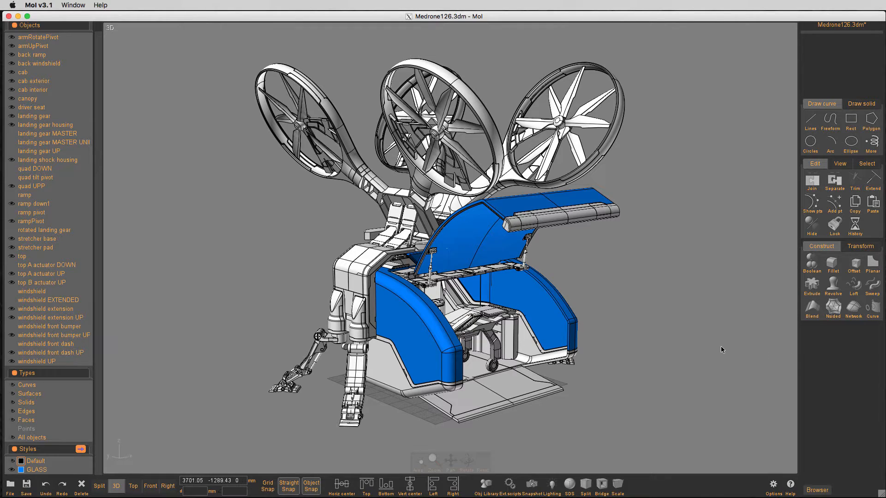
mouse_move(719, 346)
middle_mouse_down()
mouse_move(696, 351)
mouse_move(718, 342)
middle_mouse_up()
right_click_drag(718, 342, 686, 340)
scroll(542, 331, "down", 2)
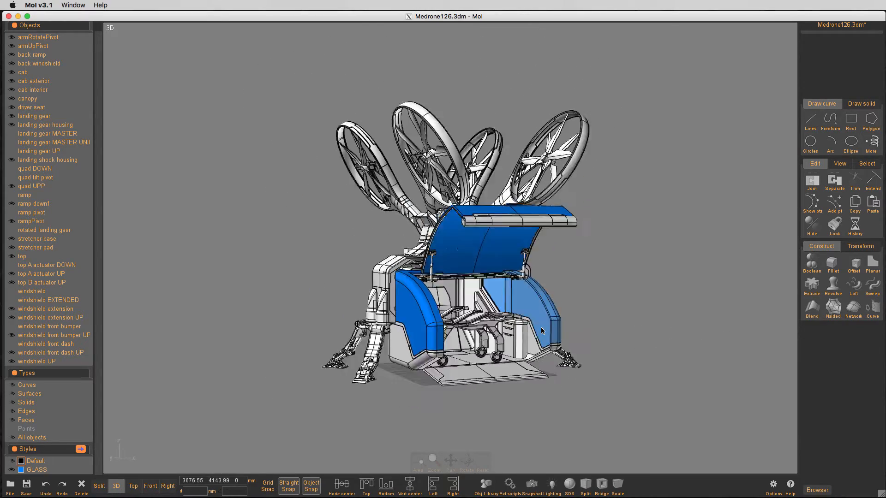
scroll(541, 330, "up", 10)
scroll(541, 328, "down", 8)
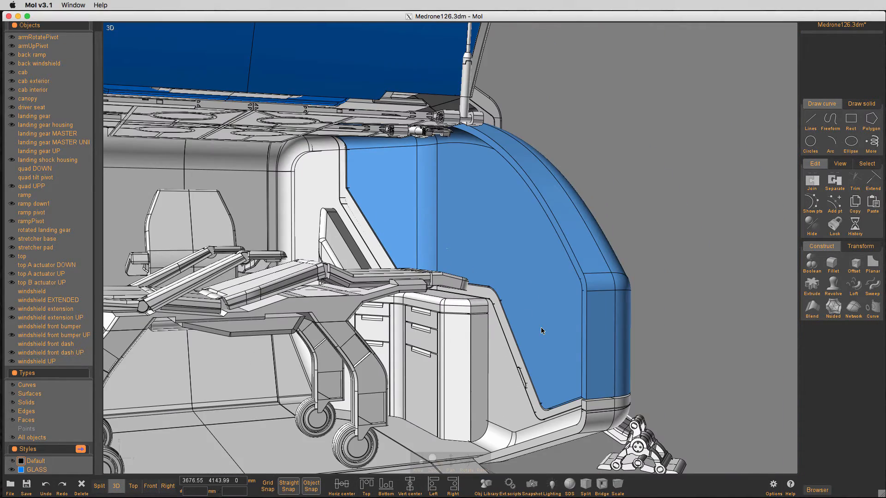
scroll(541, 328, "down", 4)
right_click_drag(541, 328, 621, 306)
right_click_drag(735, 176, 630, 261)
scroll(724, 168, "down", 3)
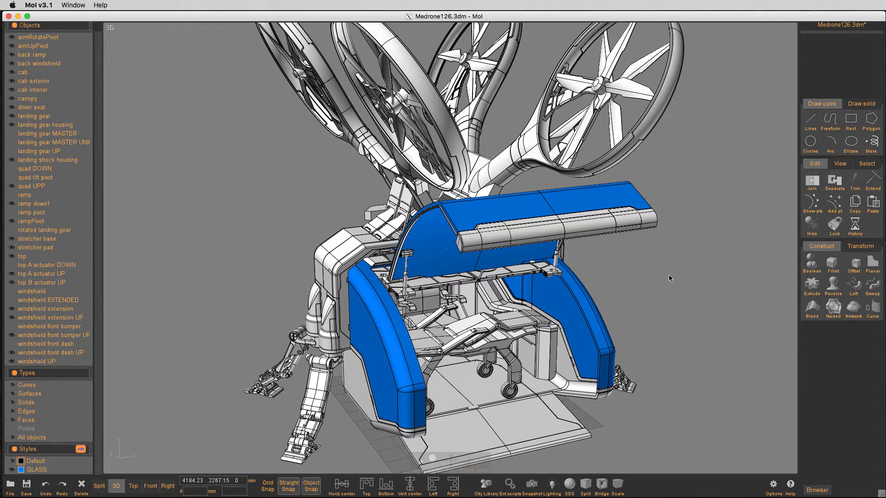
right_click_drag(666, 278, 667, 255)
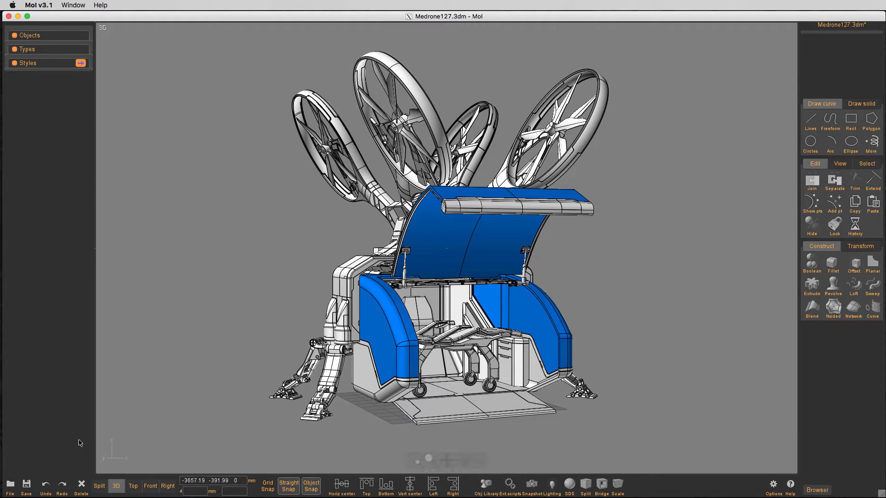
Step: Select all objects of the drone model and export them to the techDemo folder as drone.obj in Wavefront OBJ format
left_click(10, 486)
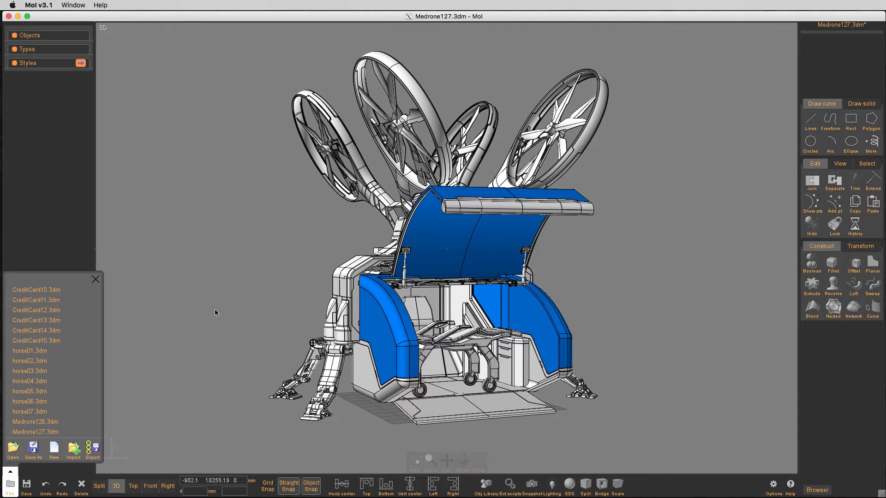
left_click(218, 298)
key("super+a")
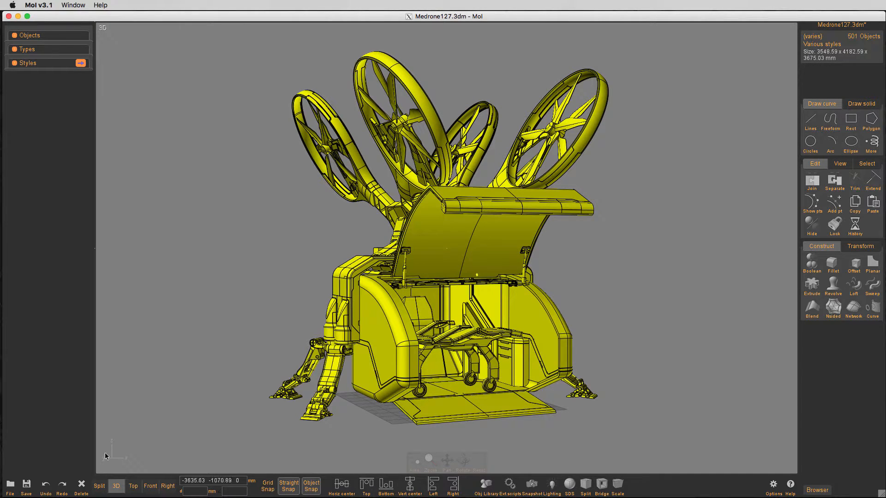
left_click(10, 485)
left_click(93, 448)
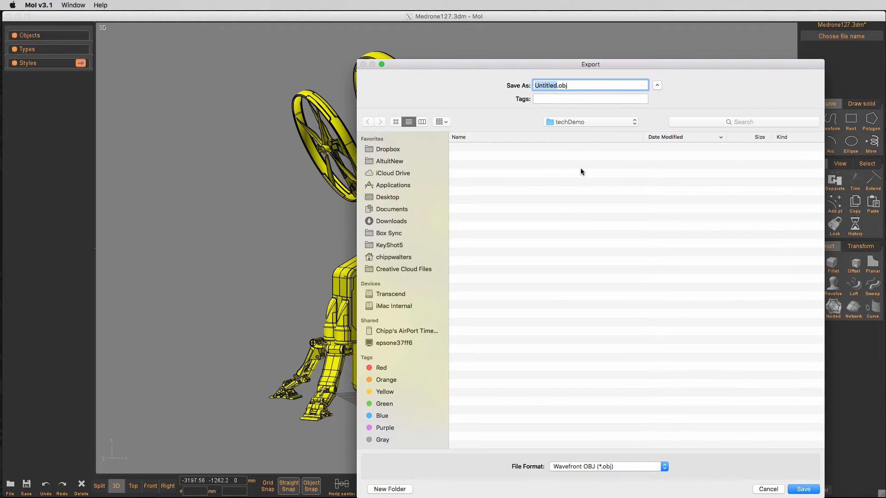
type("drone")
left_click(607, 470)
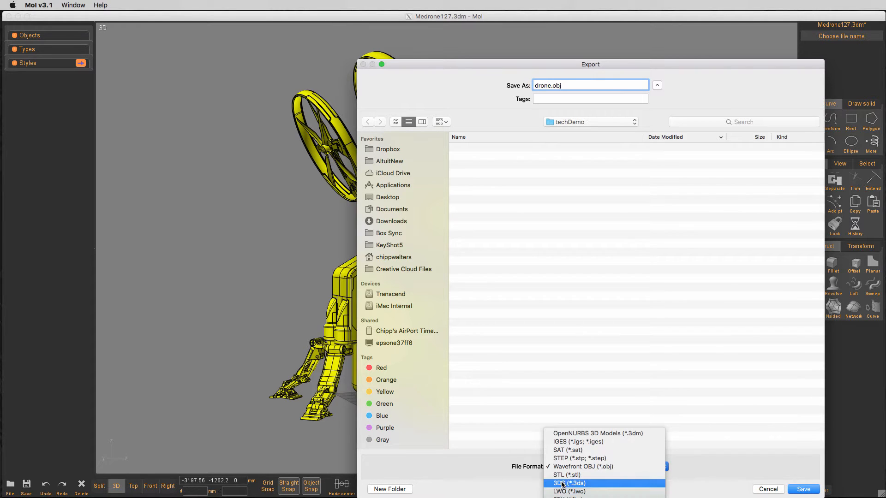
left_click(582, 467)
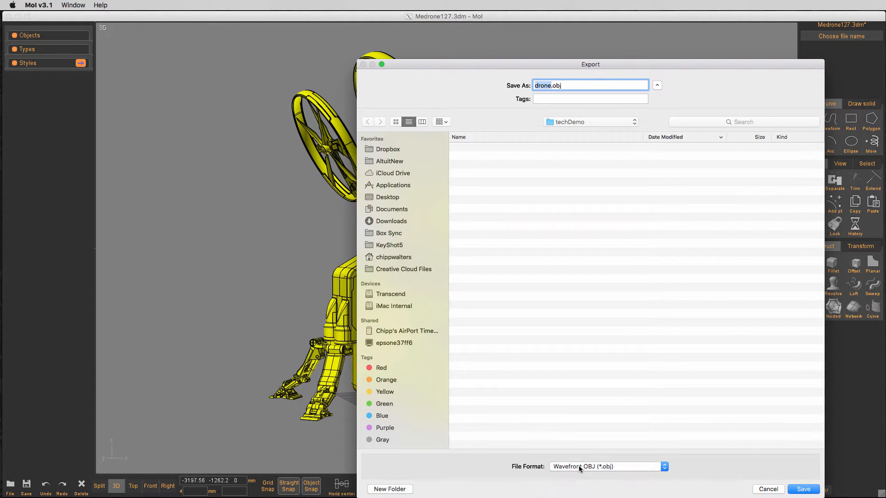
left_click(805, 491)
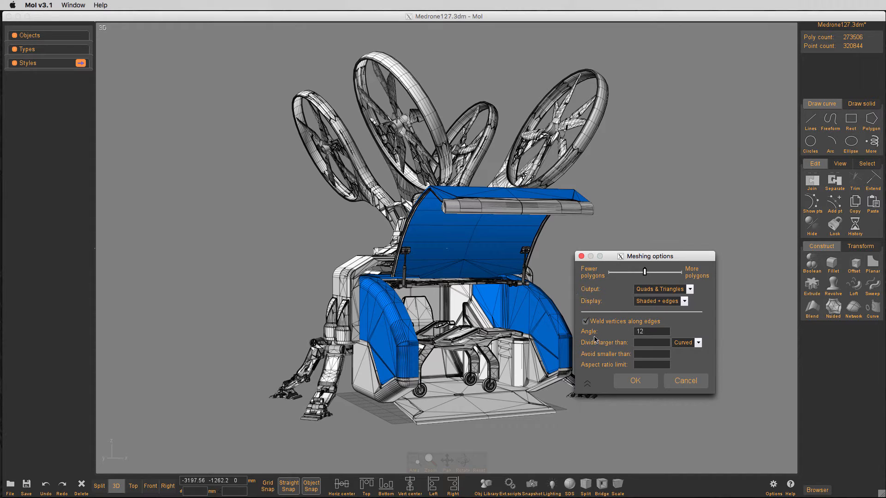
Step: Set the export mesh angle to 7 and divide curved surfaces larger than 50
left_click_drag(654, 331, 637, 330)
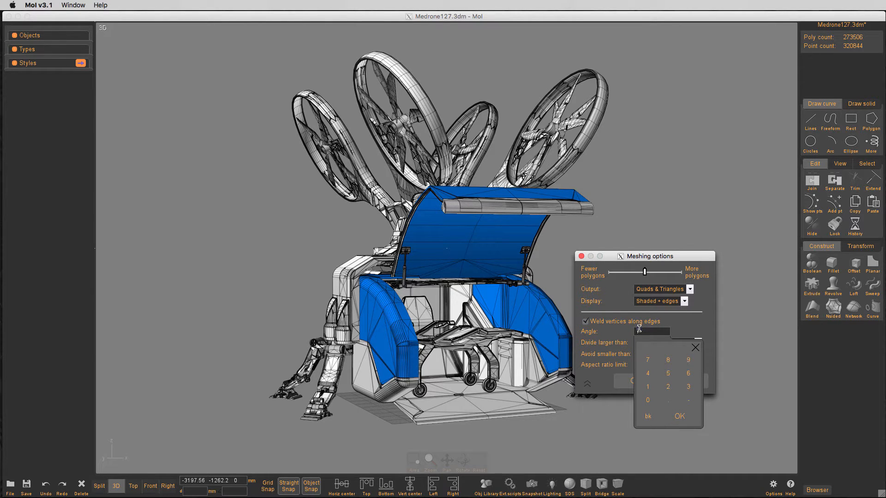
left_click(696, 327)
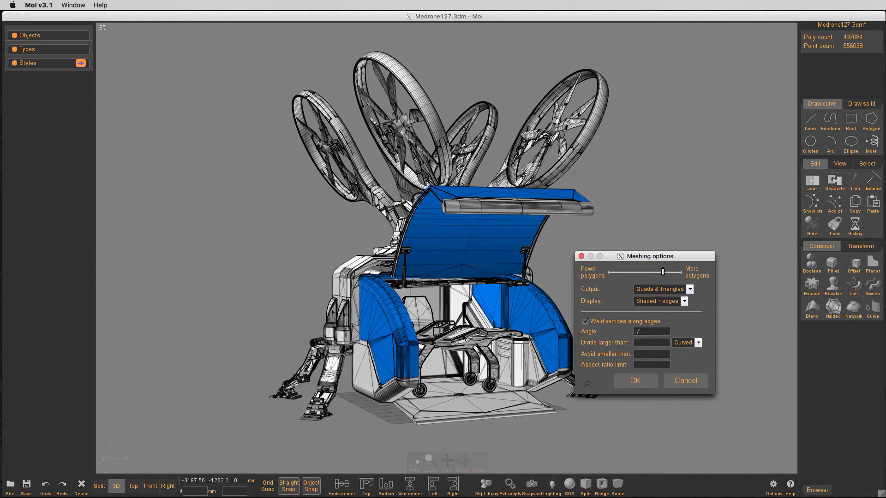
left_click(643, 343)
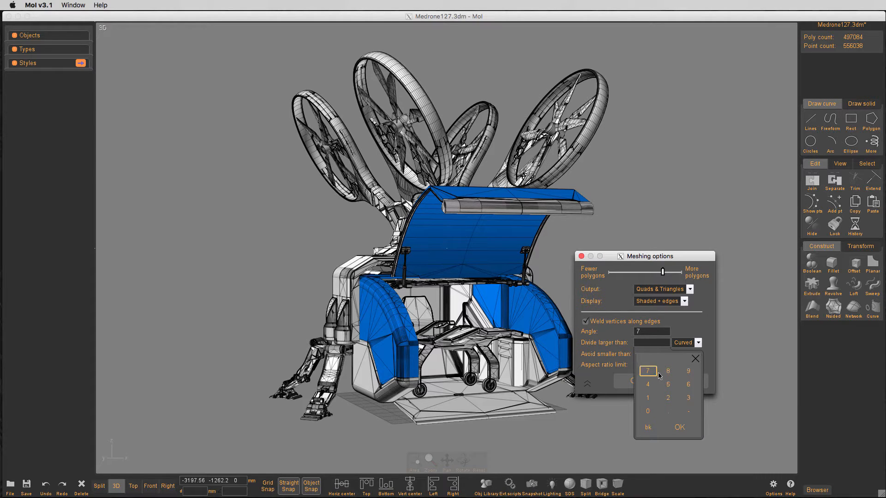
left_click(668, 384)
left_click(646, 411)
left_click(678, 427)
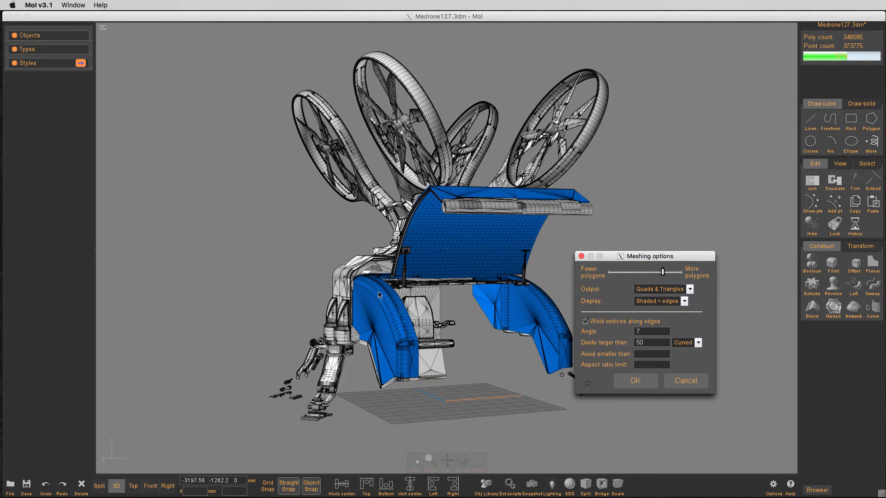
Step: Set the export mesh angle to 9
left_click(644, 332)
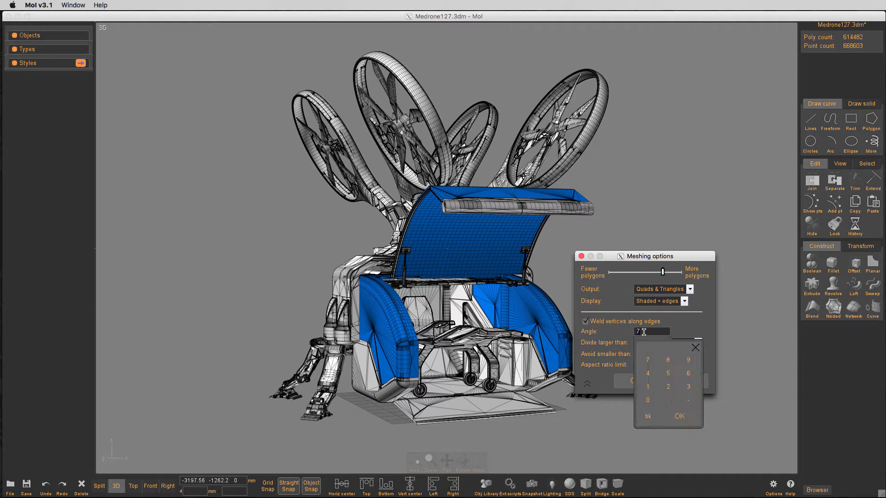
left_click(688, 361)
left_click(680, 417)
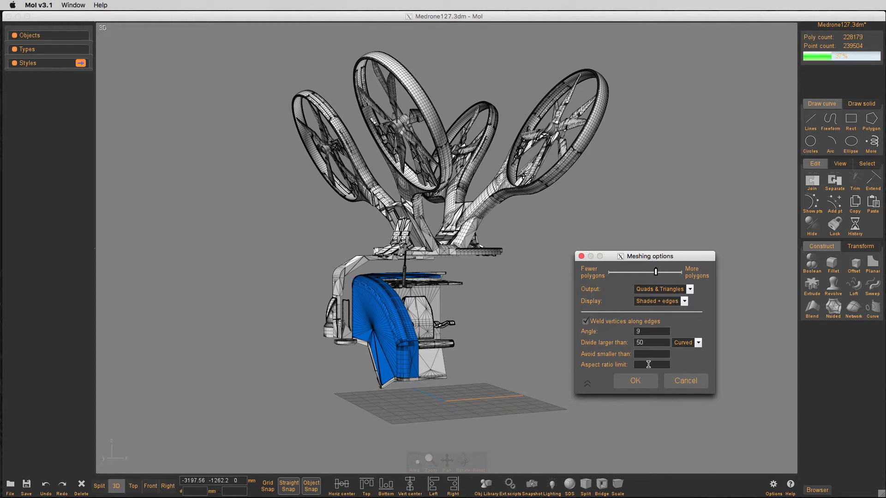
Step: Set the mesh division limit for curved surfaces to 90
left_click(655, 343)
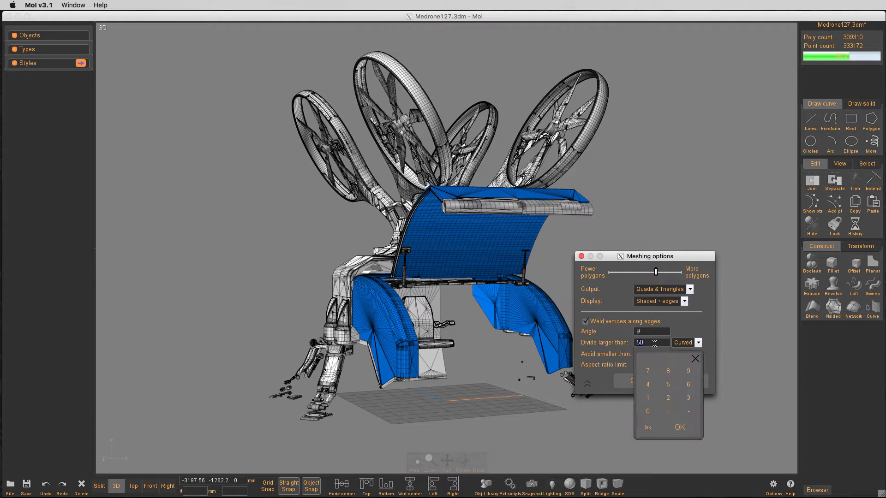
left_click(687, 371)
left_click(648, 411)
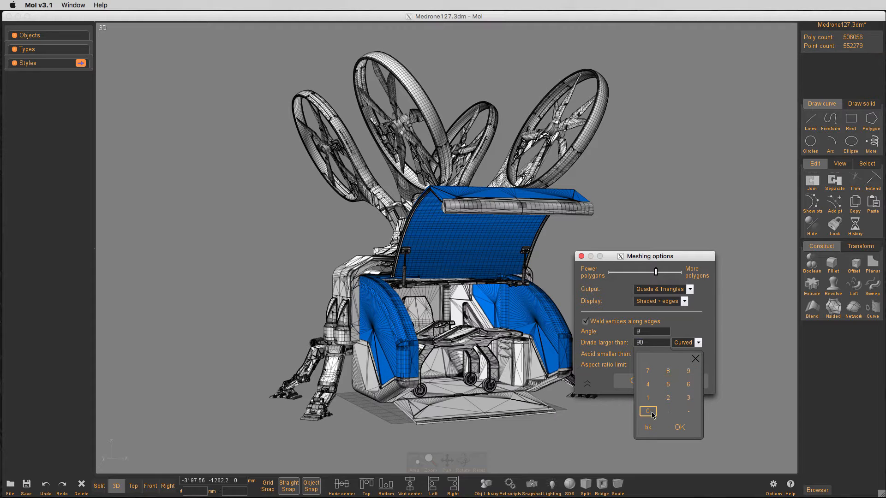
left_click(679, 428)
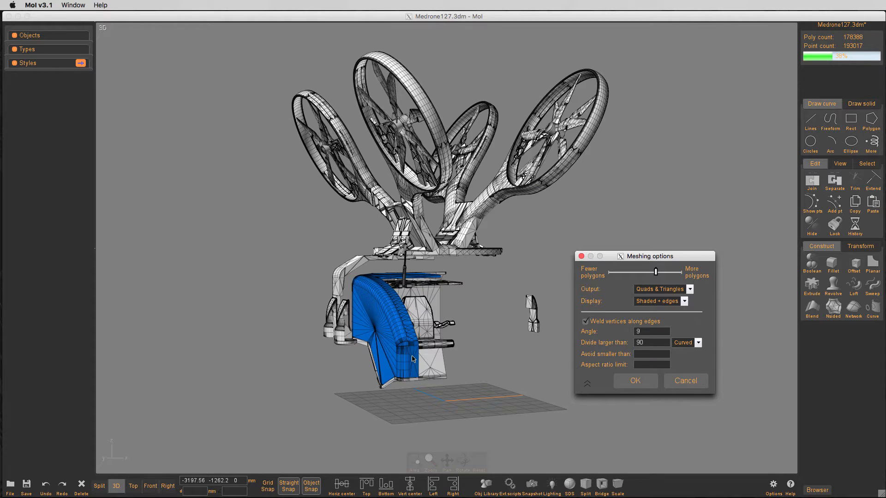
Step: Set the mesh to divide larger than 150 for all surfaces and accept the meshing options to finish the export
left_click(644, 343)
left_click(647, 398)
left_click(668, 384)
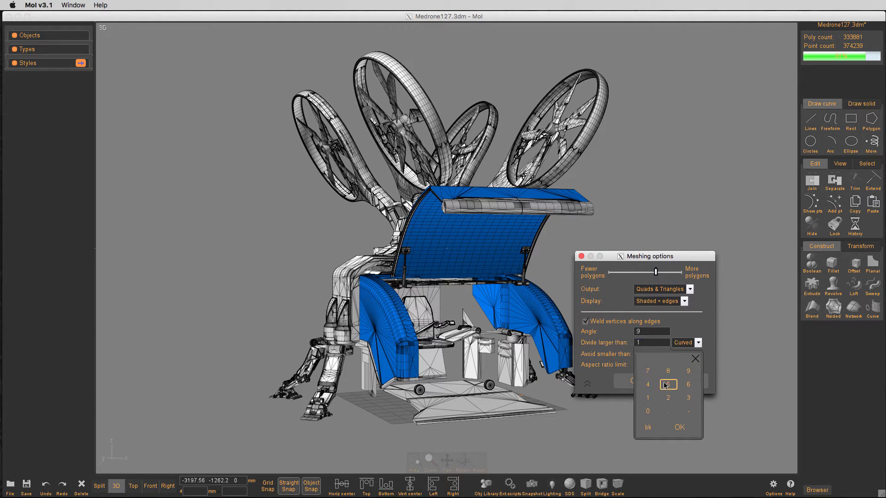
left_click(649, 410)
left_click(679, 427)
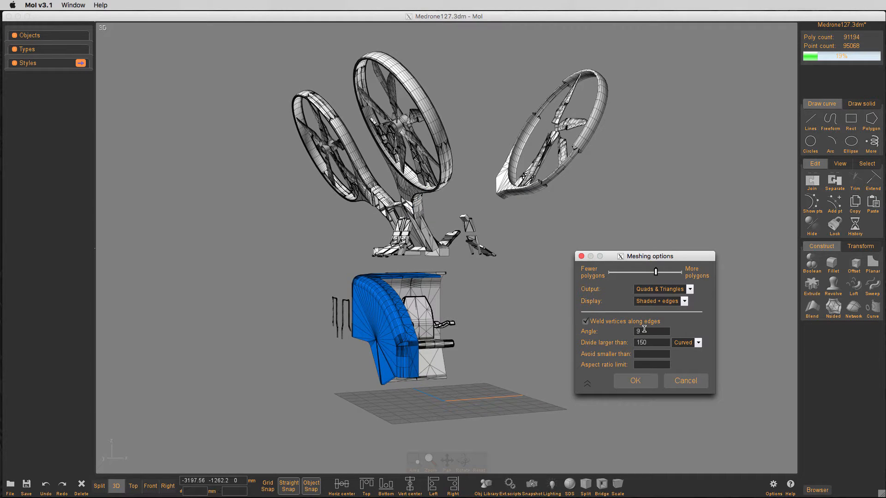
left_click(684, 344)
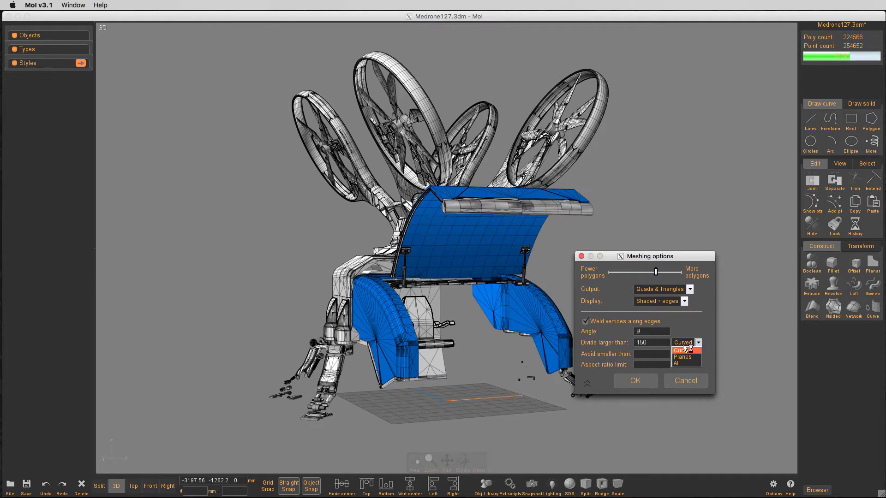
left_click(685, 363)
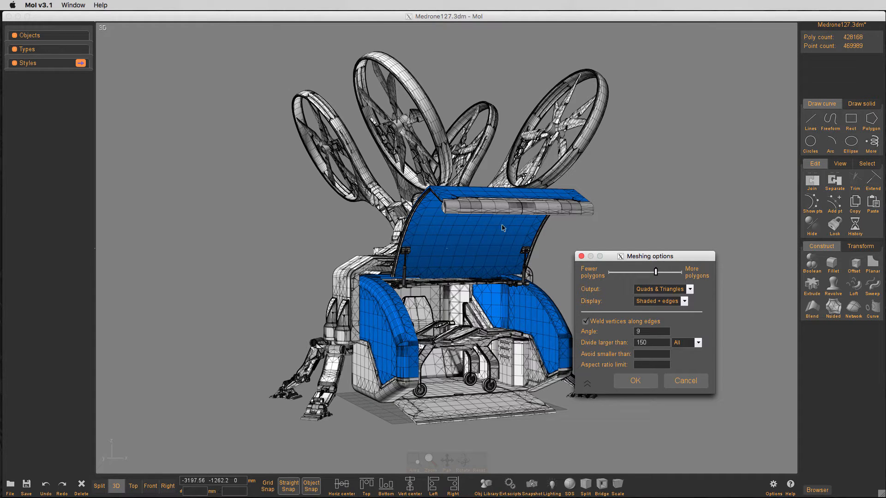
left_click(645, 379)
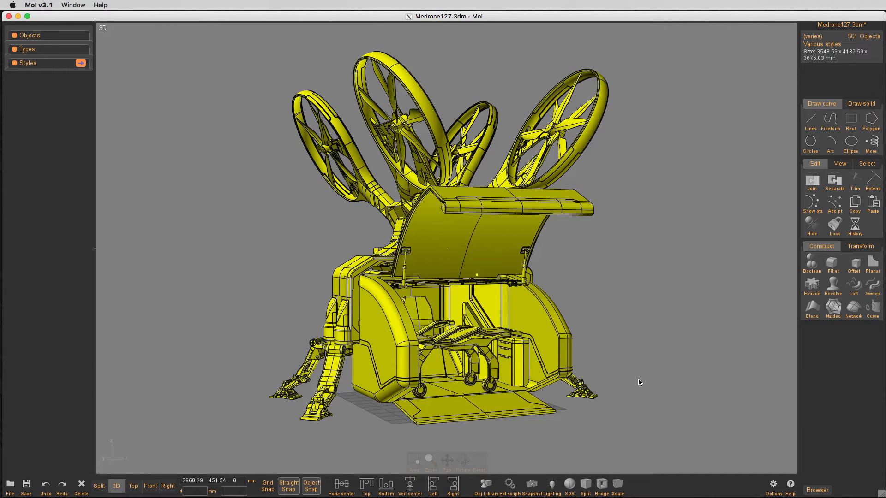
Step: Switch to KeyShot and import drone.obj from the techDemo folder, keeping the offered import settings
left_click(675, 310)
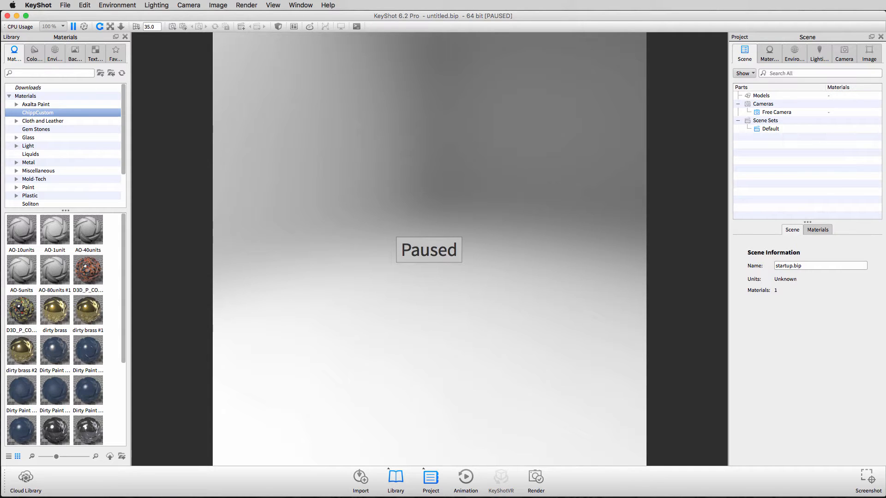
left_click(65, 6)
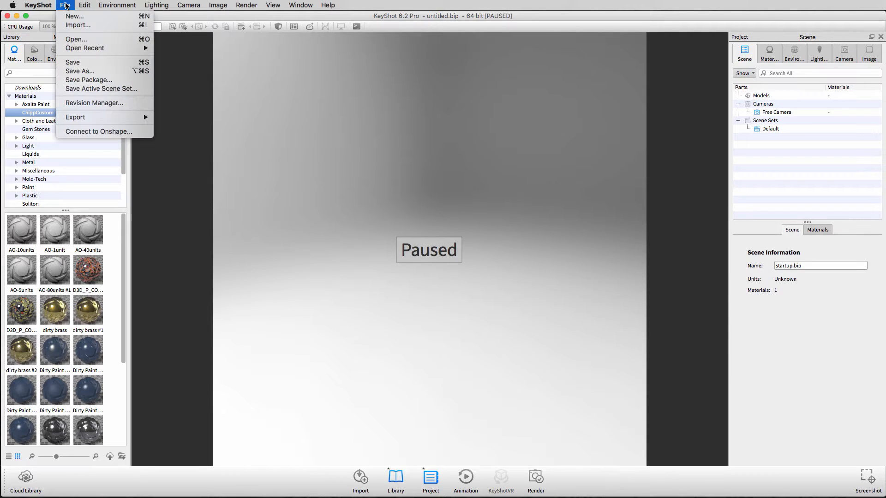
left_click(73, 26)
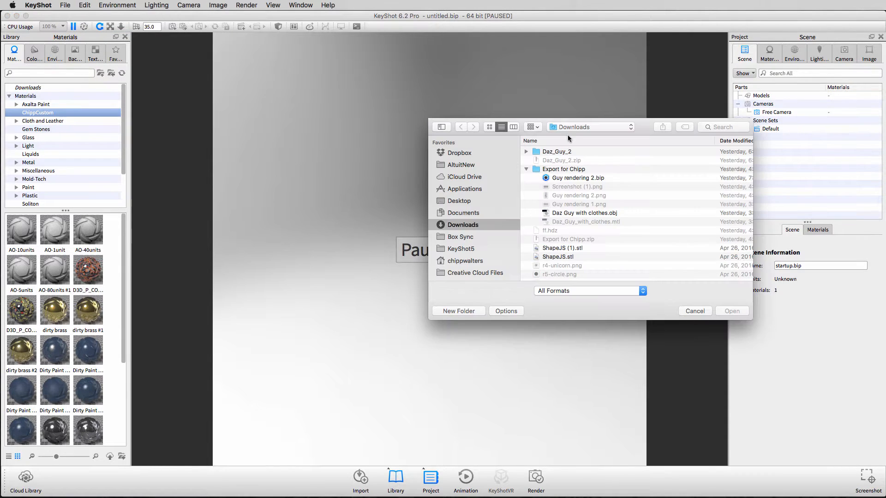
left_click(569, 130)
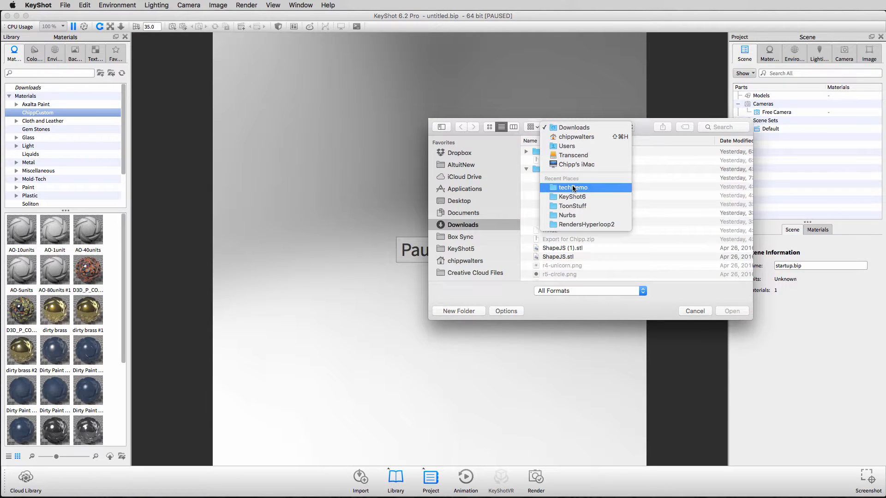
left_click(573, 187)
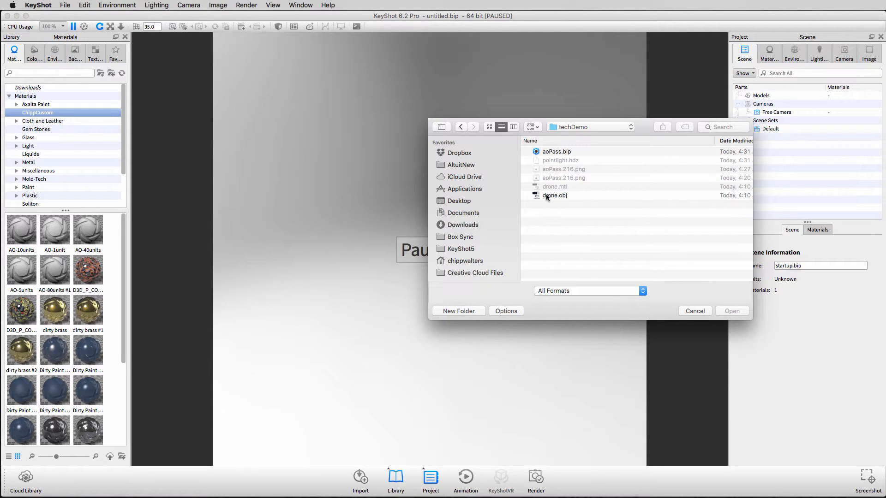
left_click(546, 196)
left_click(730, 312)
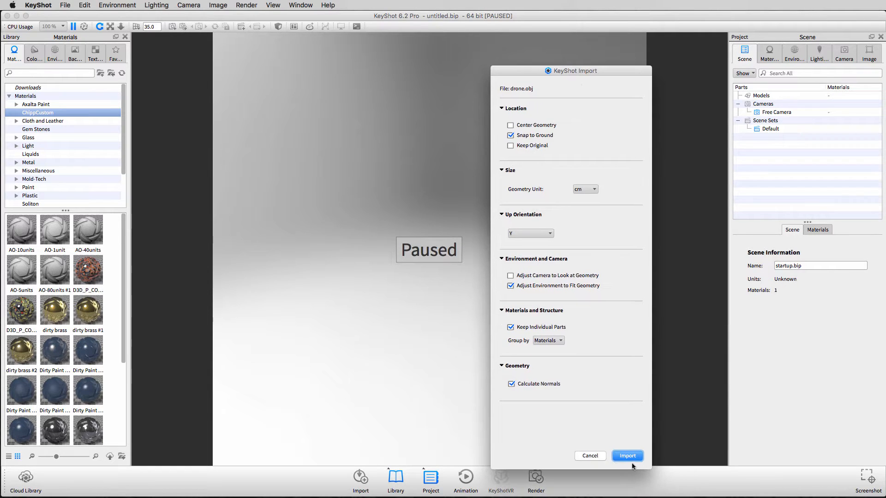
left_click(628, 455)
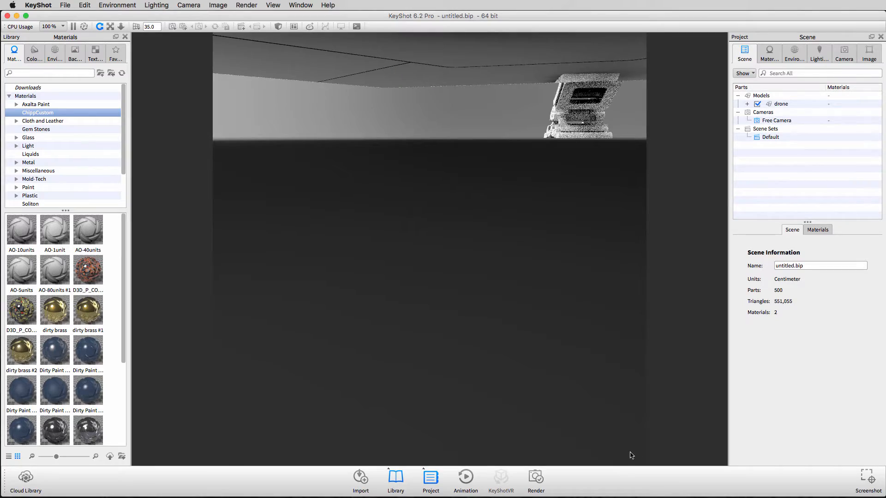
Step: Adjust the camera distance and angle to frame the whole drone, including its rotors and legs, in the render view
scroll(383, 224, "down", 10)
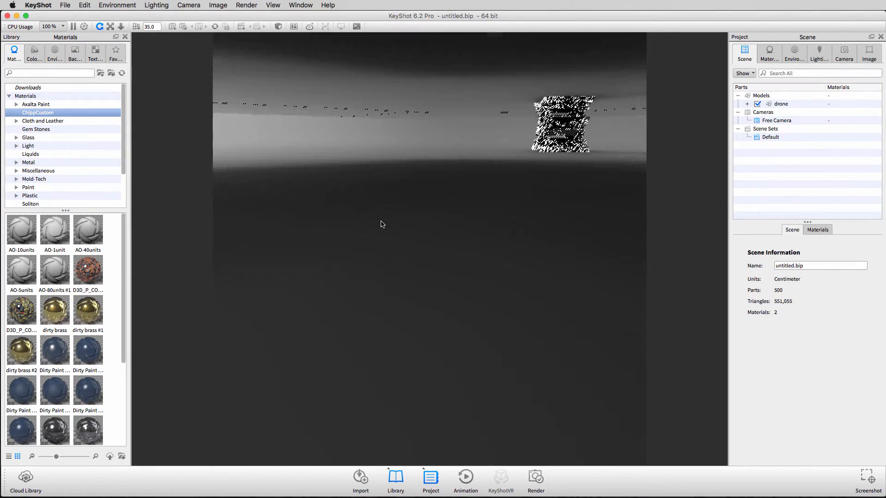
scroll(382, 224, "up", 10)
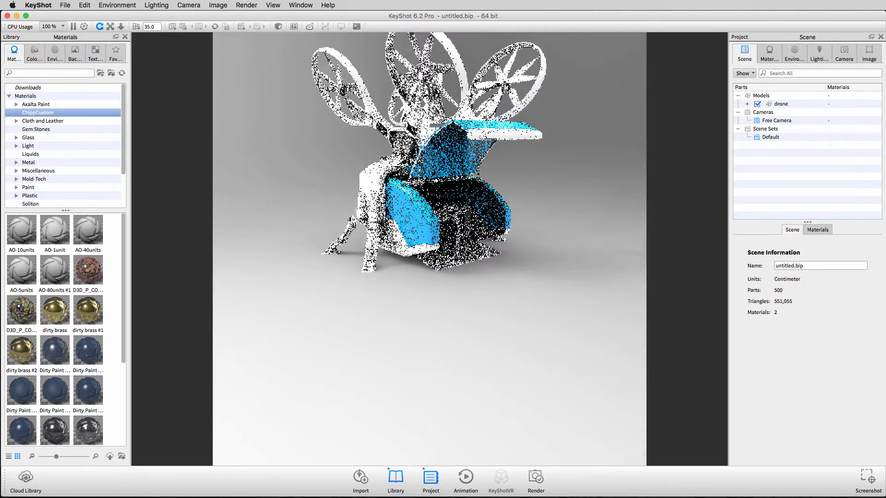
left_click_drag(405, 285, 436, 306)
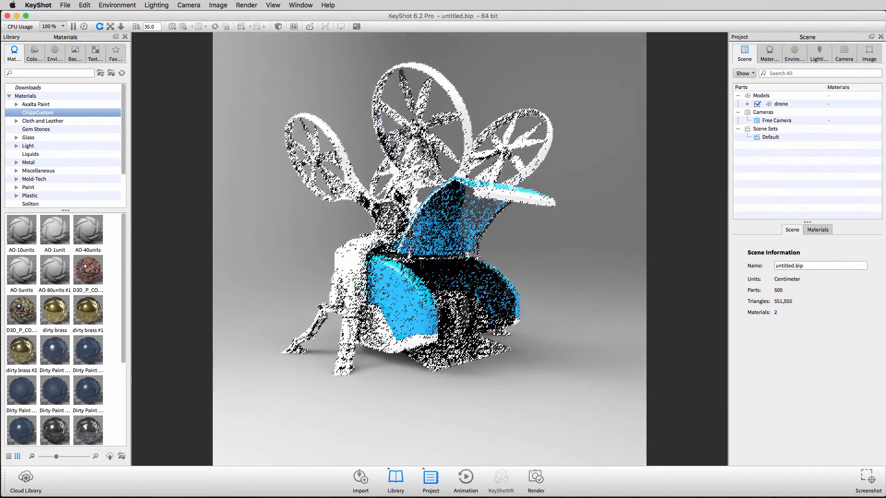
Step: Switch the scene background from the lighting environment to a solid white color
left_click(794, 56)
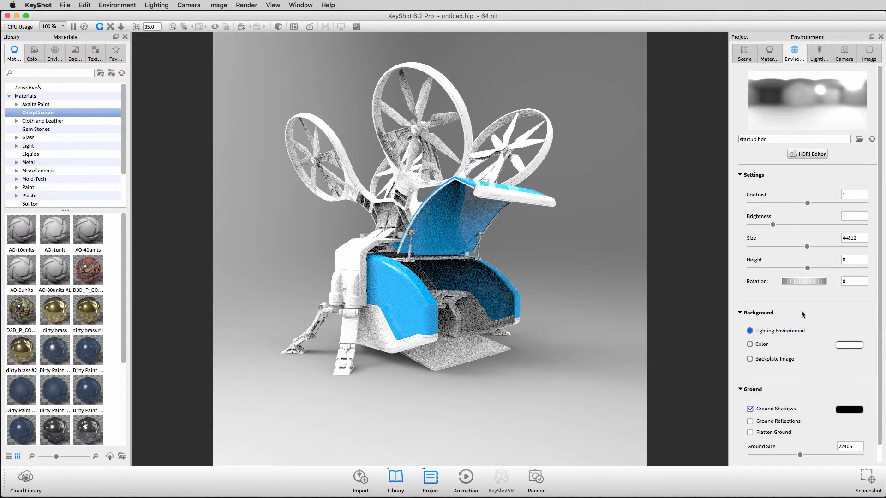
left_click(750, 344)
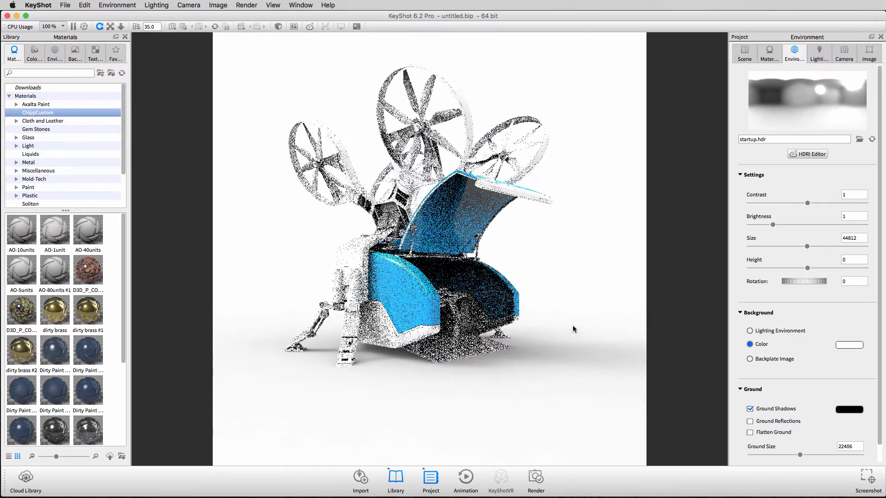
Step: Pull the camera back from the drone and set its focal length to 55
scroll(582, 234, "down", 3)
scroll(584, 245, "down", 3)
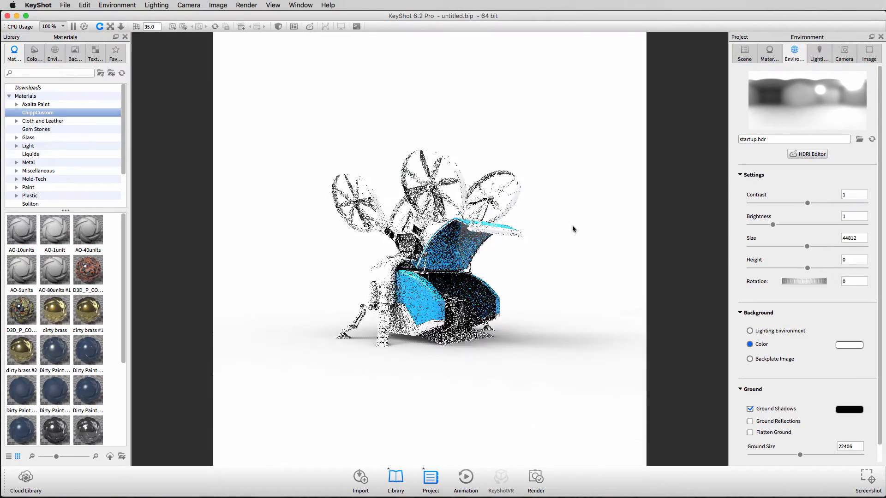
double_click(149, 27)
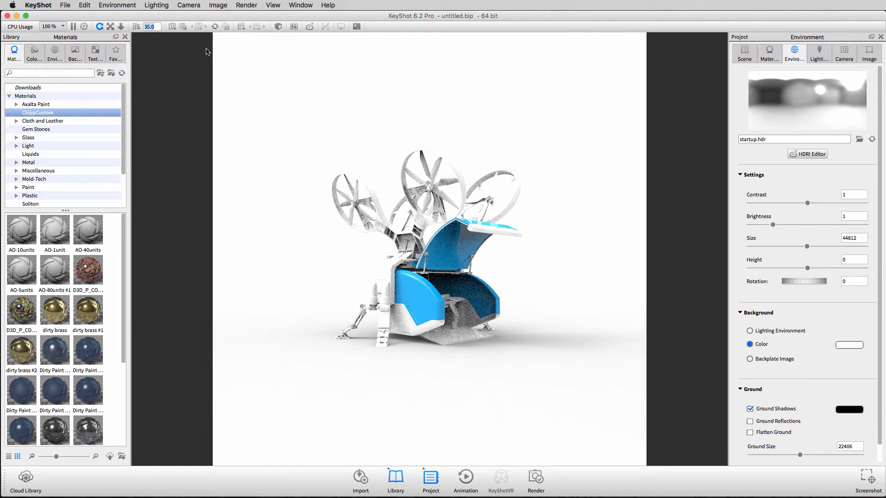
type("55")
key("Return")
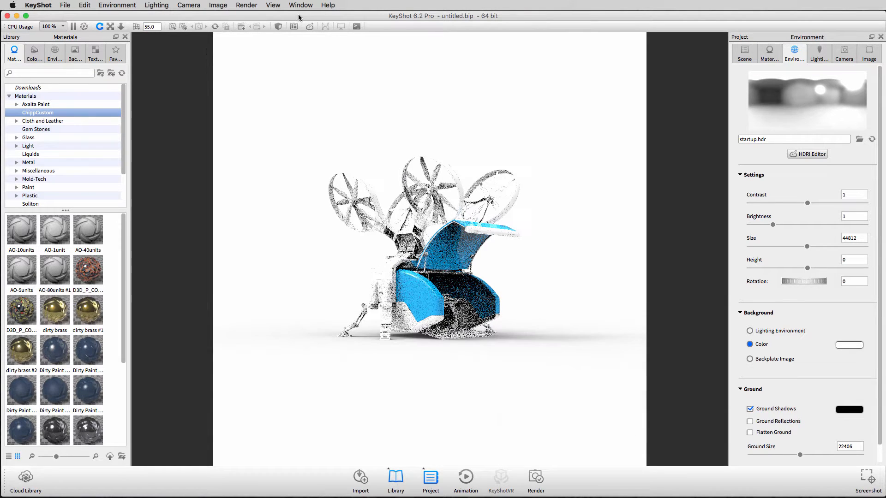
Step: Reframe the camera so the drone sits centered and larger in the render view, with its rotors and legs fully visible
scroll(499, 251, "up", 2)
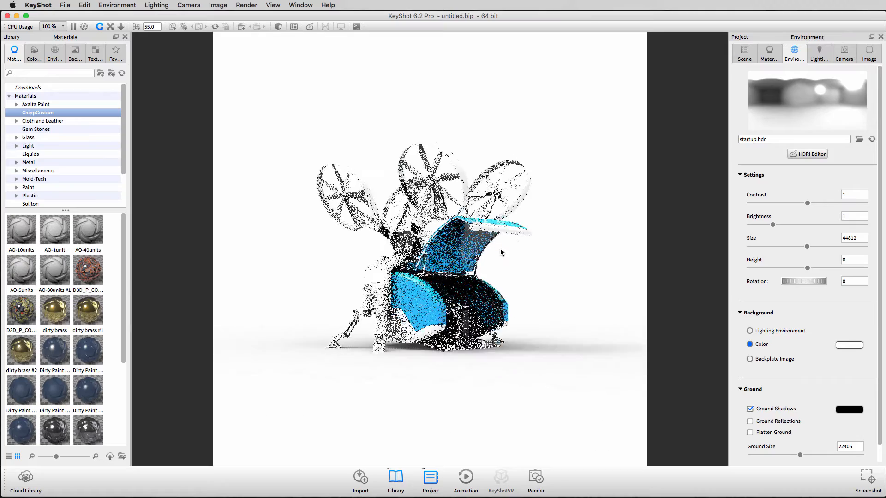
scroll(500, 249, "up", 3)
scroll(508, 253, "down", 3)
middle_click_drag(513, 257, 482, 263)
scroll(482, 286, "up", 2)
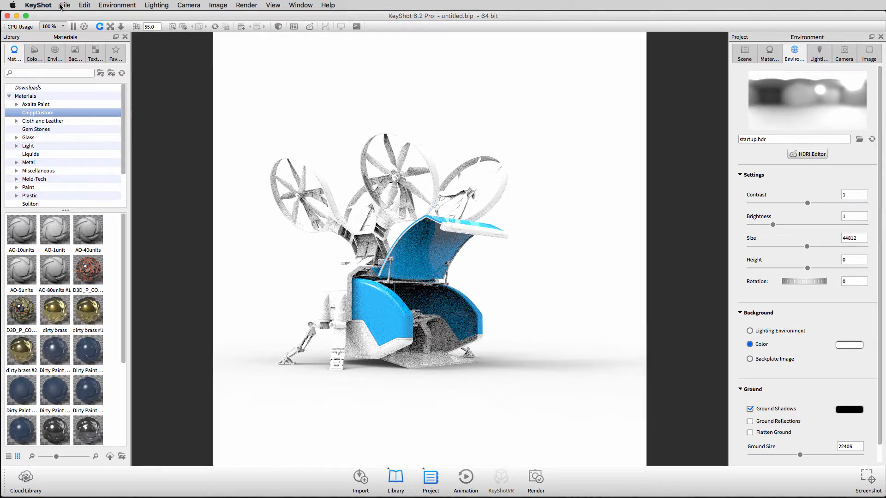
left_click_drag(411, 241, 472, 245)
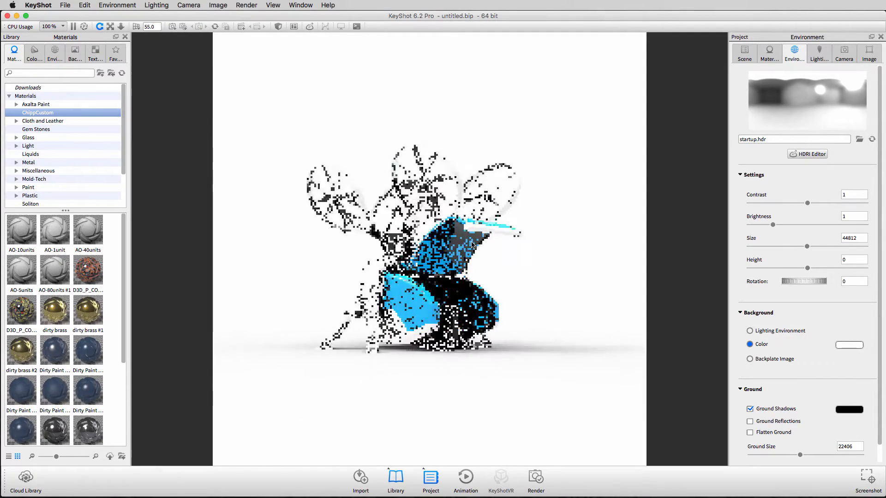
scroll(472, 245, "up", 5)
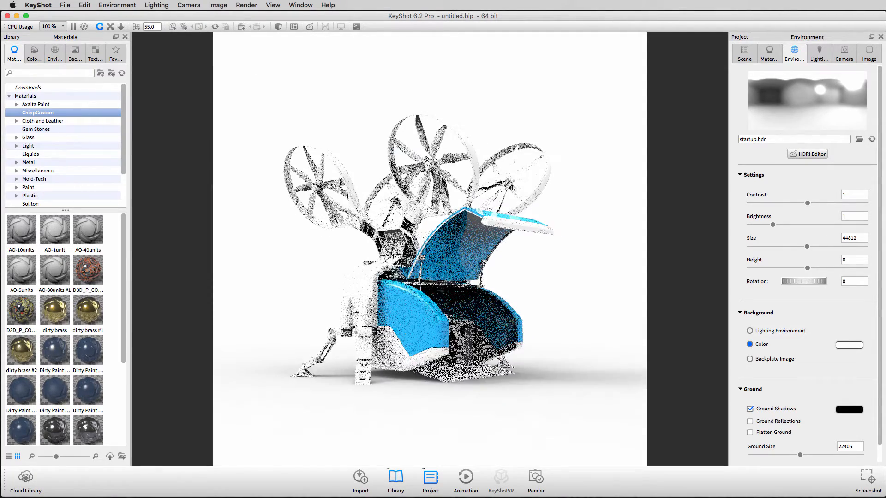
Step: Generate a Sun & Sky environment at 2000x1000 in the HDRI Editor, keeping the offered location, date and time
left_click(818, 154)
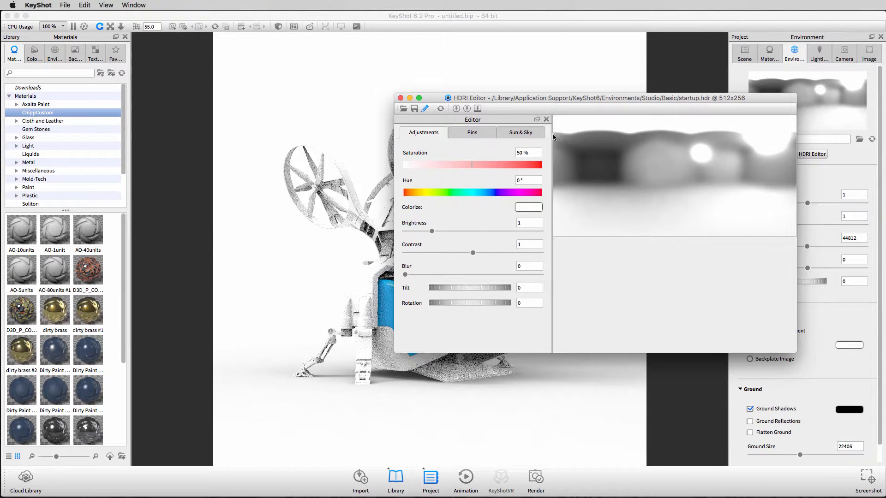
left_click(512, 132)
left_click_drag(528, 99, 572, 75)
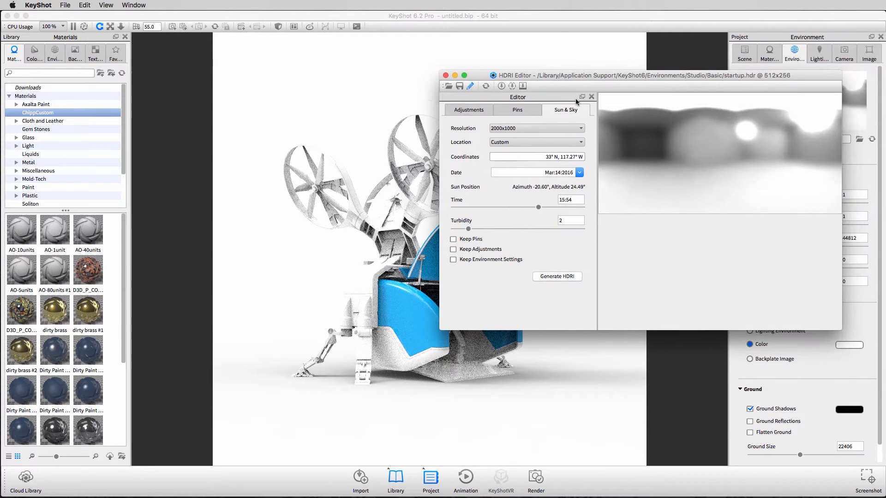
left_click(558, 277)
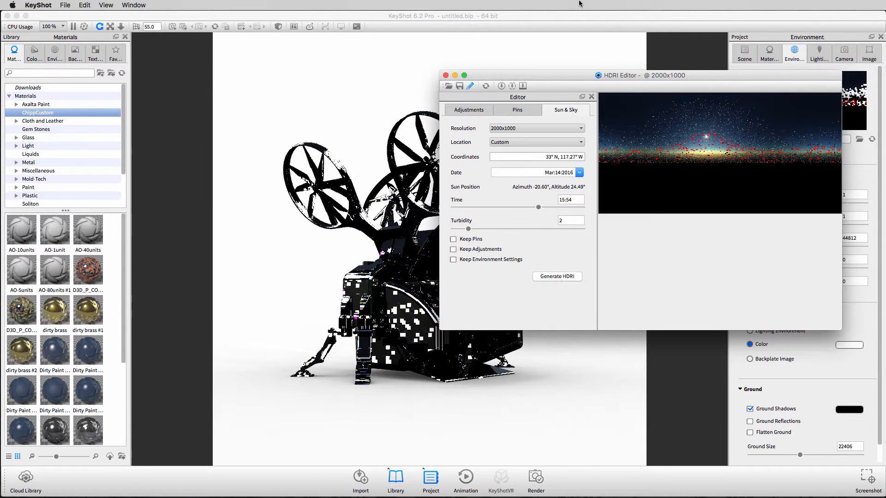
Step: Load ff.hdz from the Downloads folder into the HDRI Editor as the lighting environment
left_click_drag(568, 75, 582, 135)
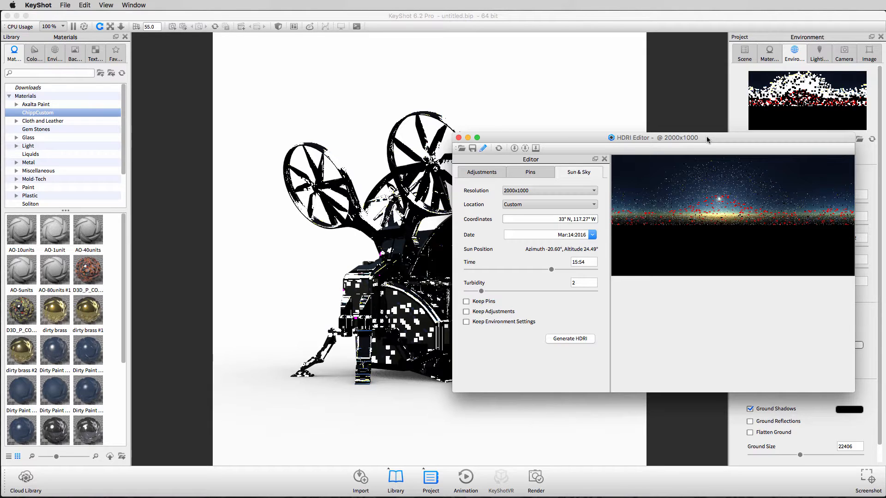
left_click(462, 149)
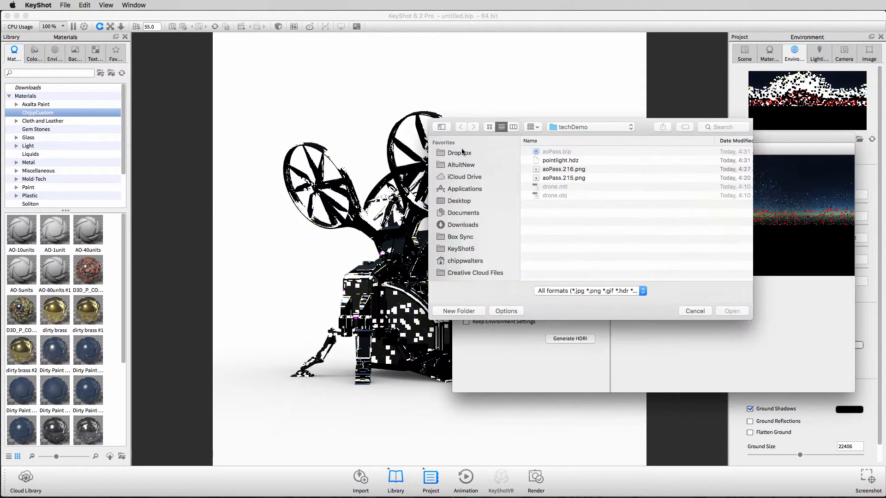
left_click(465, 226)
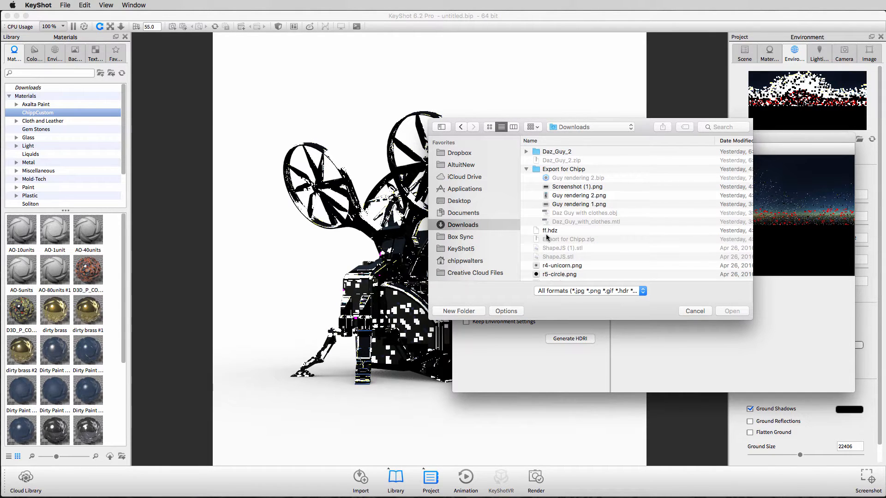
left_click(546, 231)
left_click(723, 306)
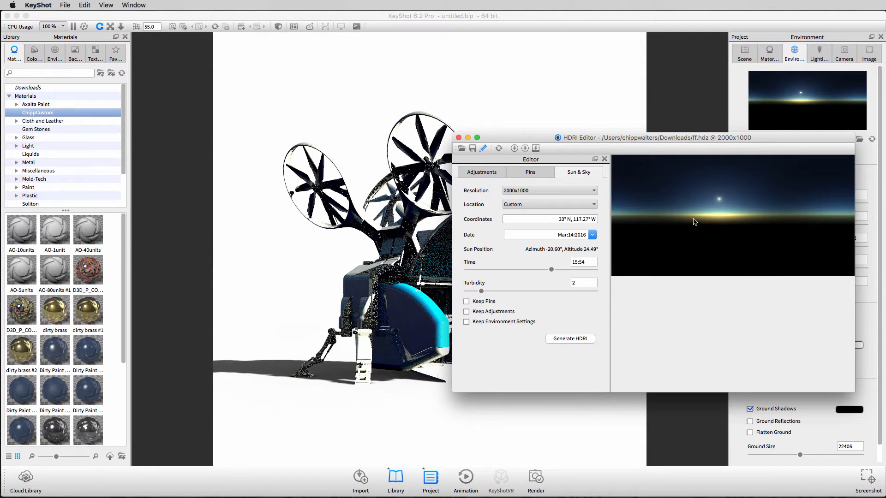
Step: Move the HDRI Editor clear of the drone and examine how the loaded environment lights the model
left_click_drag(677, 135, 837, 227)
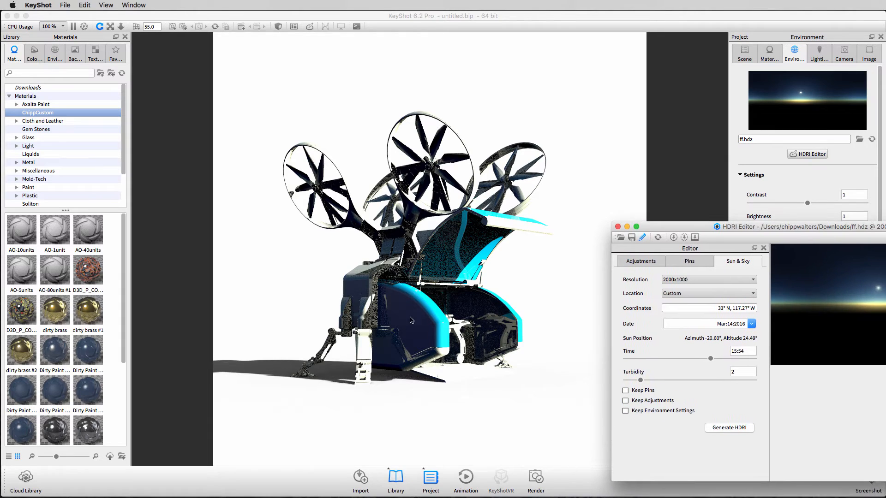
left_click(430, 322)
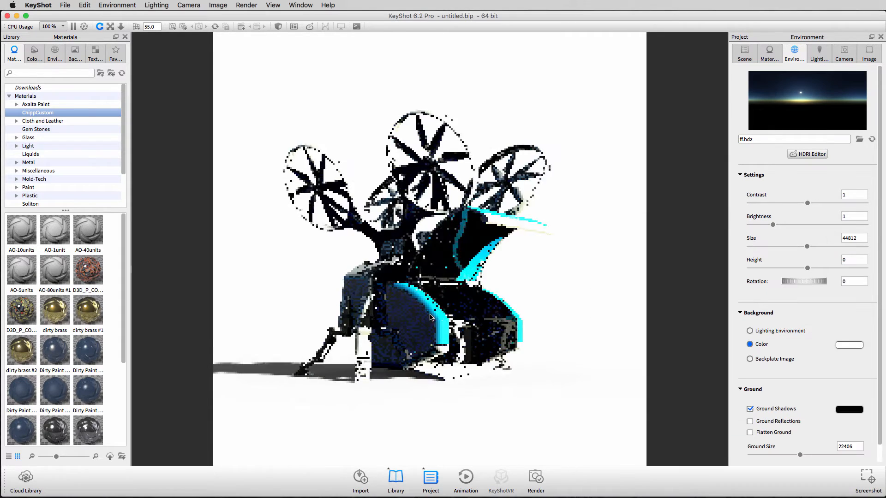
left_click(885, 267)
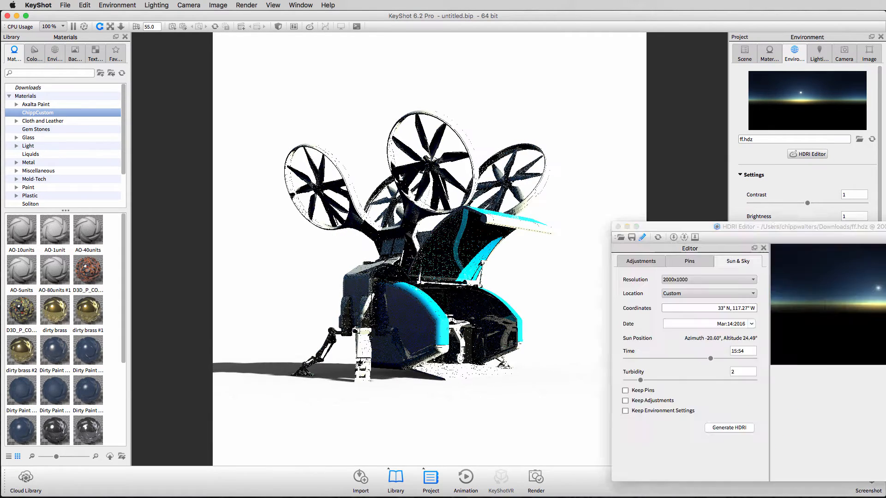
left_click_drag(763, 228, 618, 210)
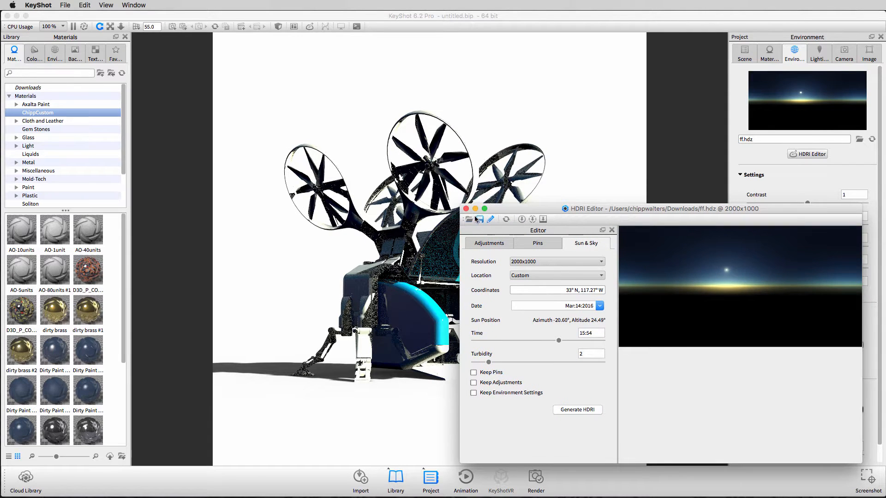
left_click(659, 147)
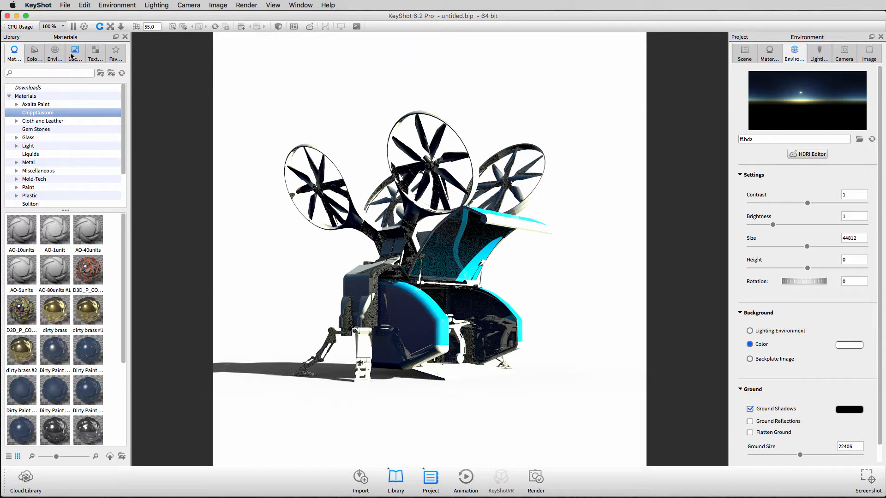
Step: Find the startup environment in the environments library and apply it to the scene
left_click(55, 53)
scroll(69, 377, "down", 10)
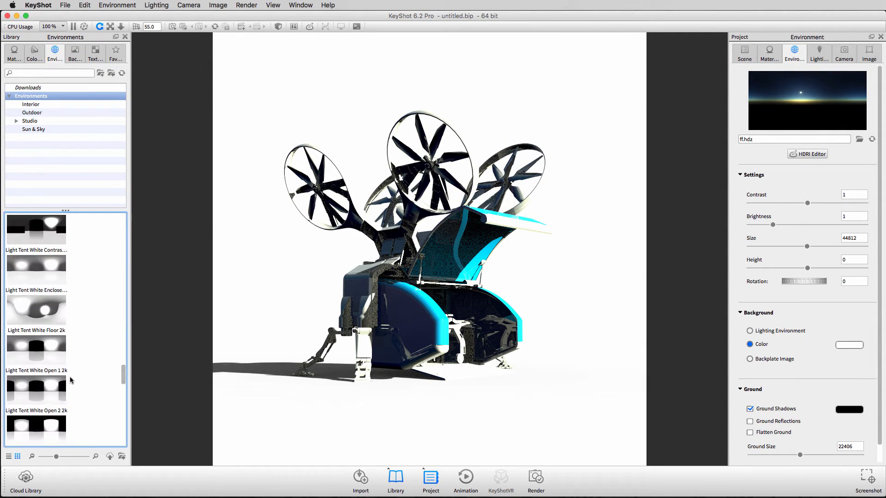
scroll(70, 376, "down", 8)
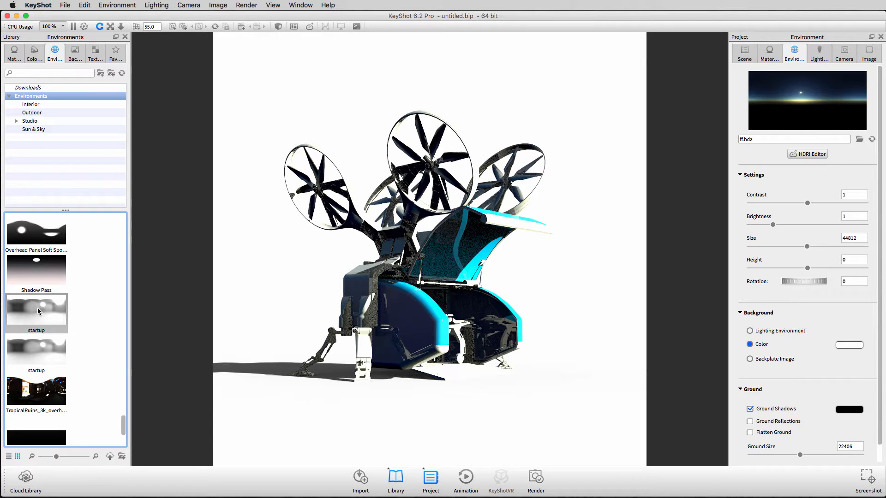
left_click_drag(39, 352, 238, 298)
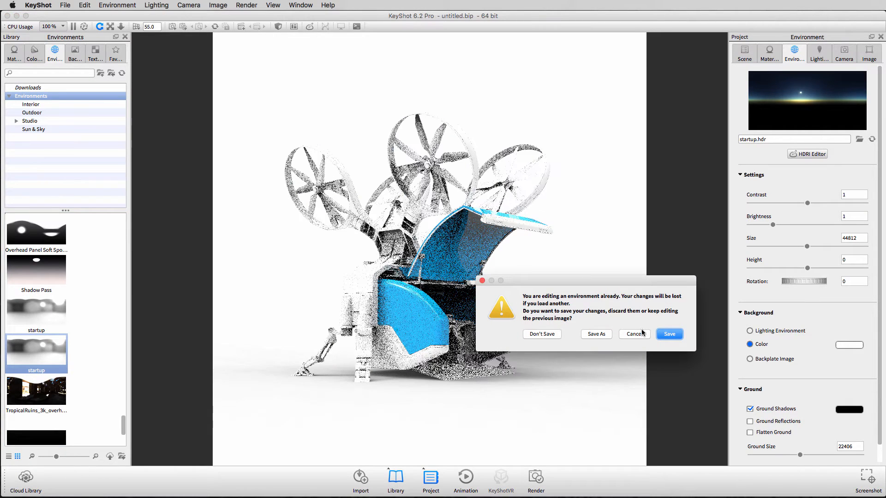
Step: Save the edited HDR environment as singlepointlight in the techDemo folder
left_click(539, 334)
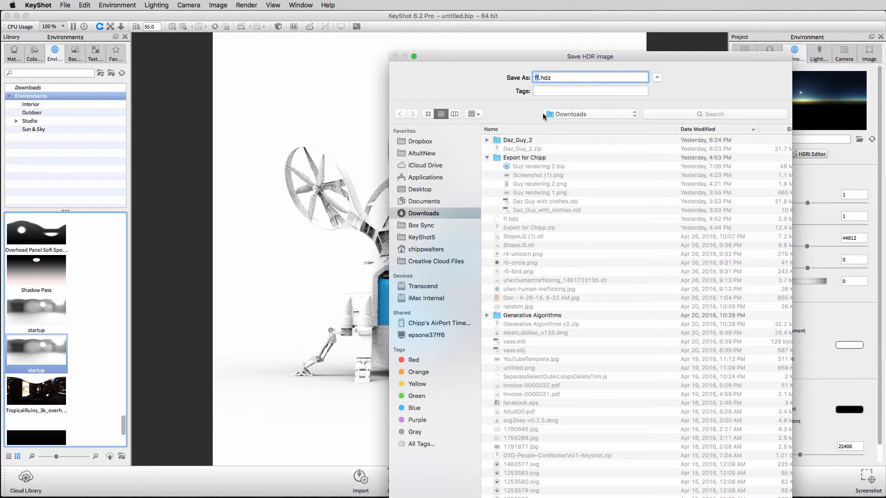
left_click(578, 113)
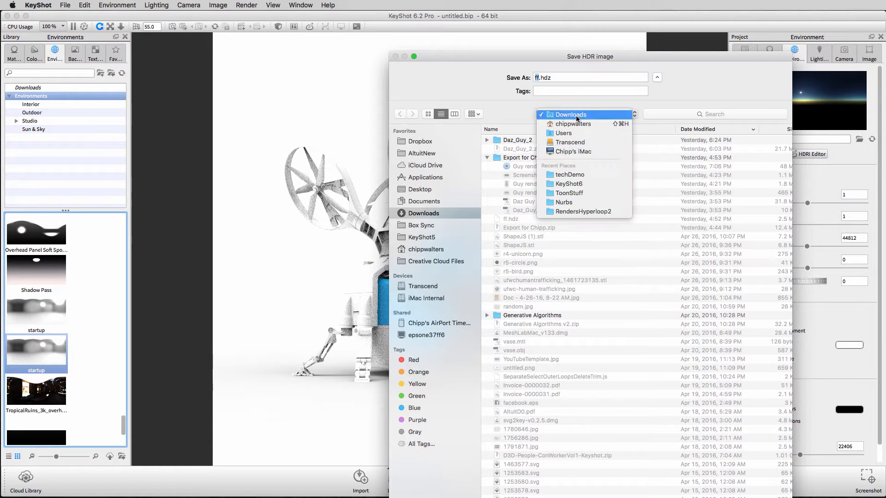
left_click(573, 177)
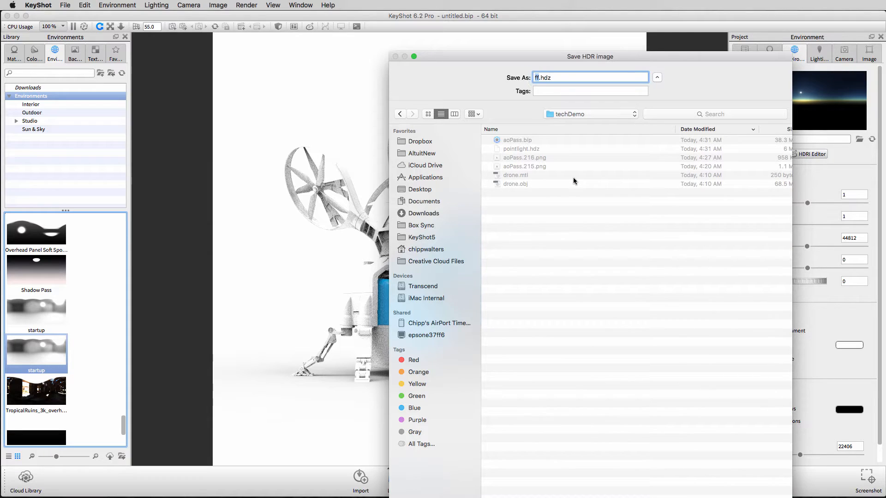
type("singlepointlight")
key("Return")
Step: Bring the drone closer in the render view and close the HDRI Editor
left_click_drag(525, 211, 761, 183)
middle_click_drag(524, 297, 510, 299)
scroll(511, 299, "up", 3)
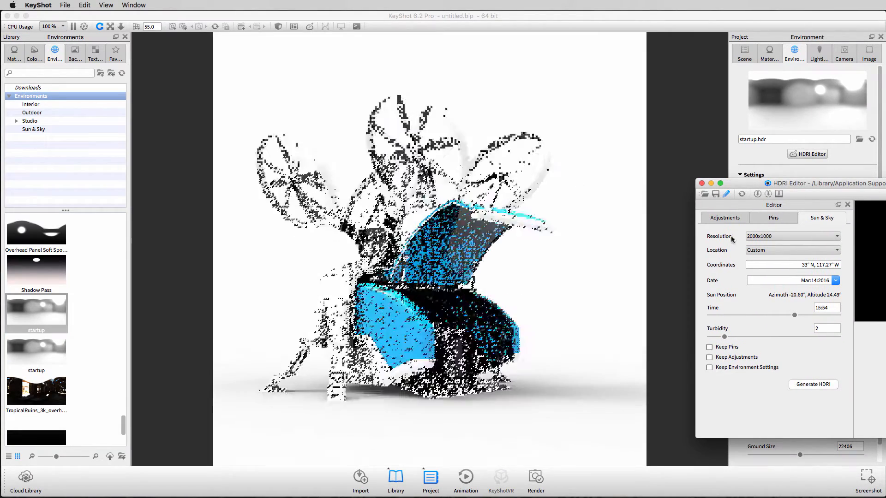
left_click(702, 183)
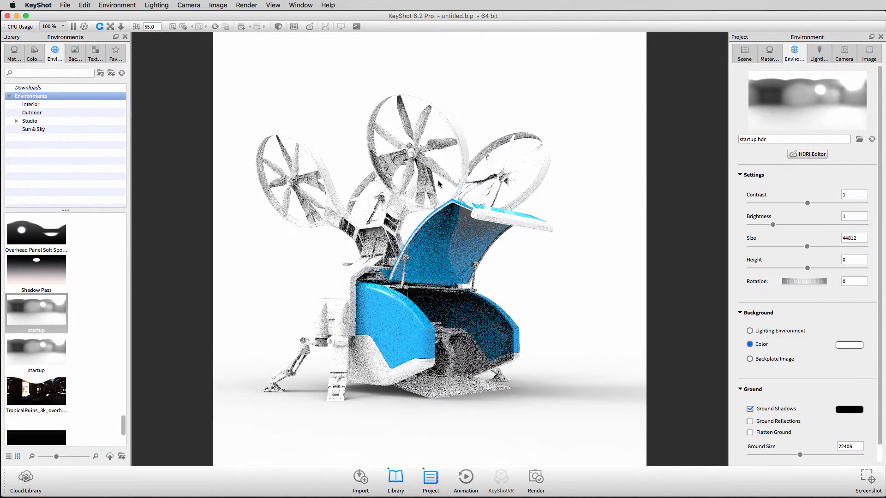
left_click(66, 5)
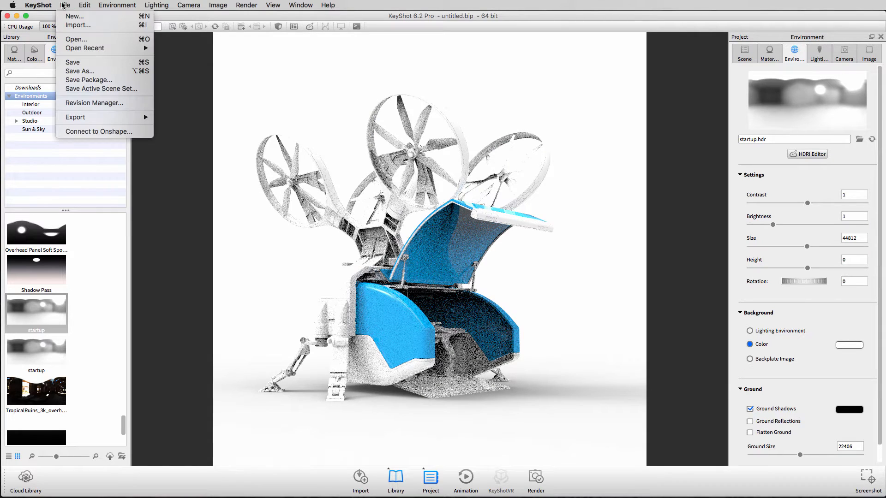
left_click(77, 26)
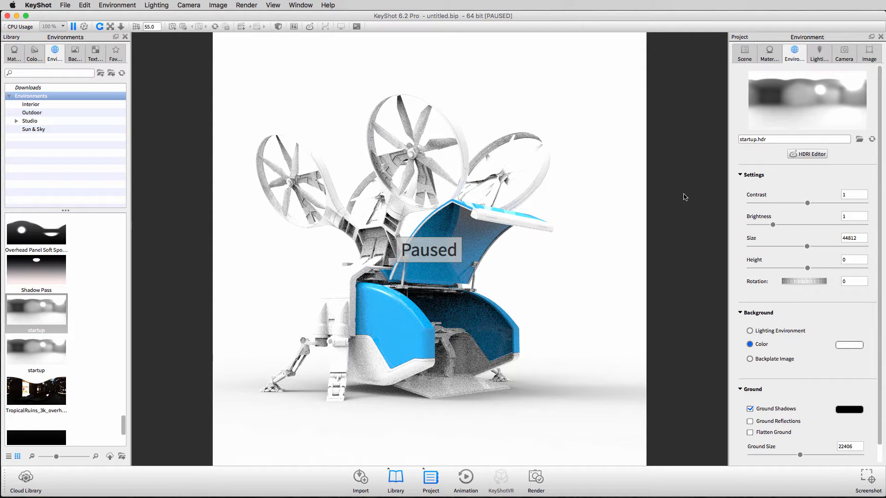
Step: Switch to Chrome and look through the DOSCH 3D People - Construction Worker Vol. 1 page for its poses, file formats and related people collections
key("super+Tab")
key("super+Tab")
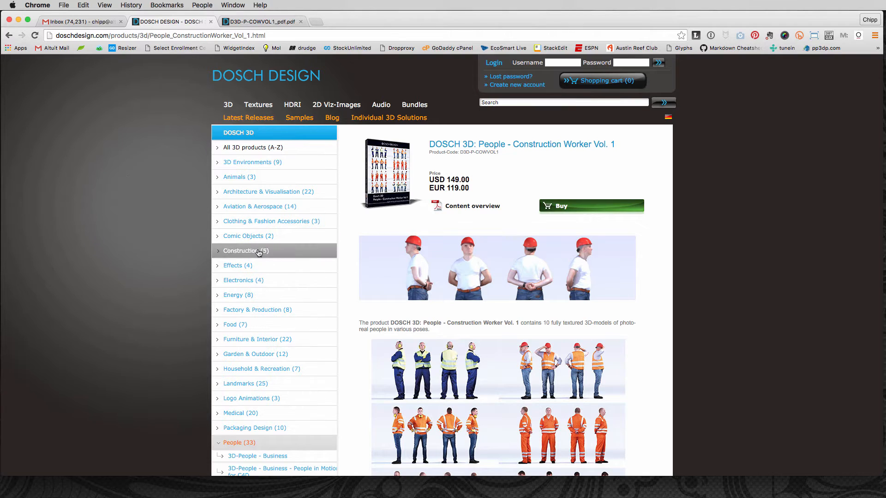
scroll(284, 329, "down", 3)
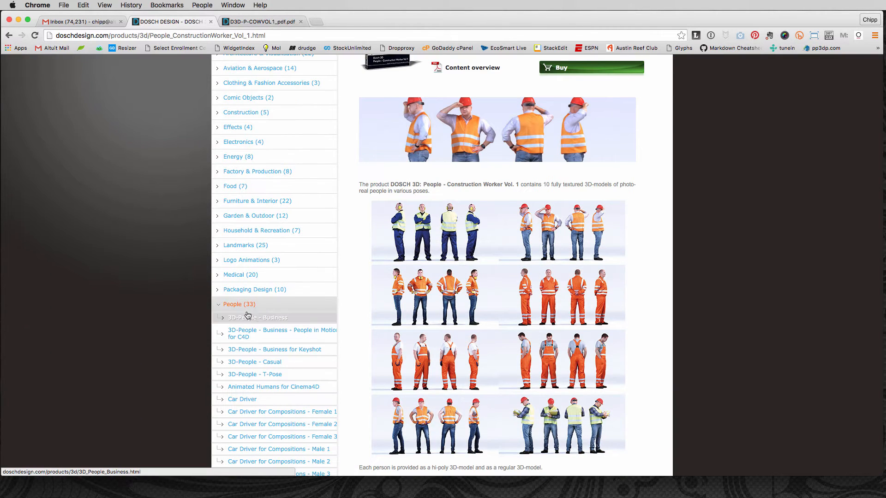
scroll(286, 330, "down", 1)
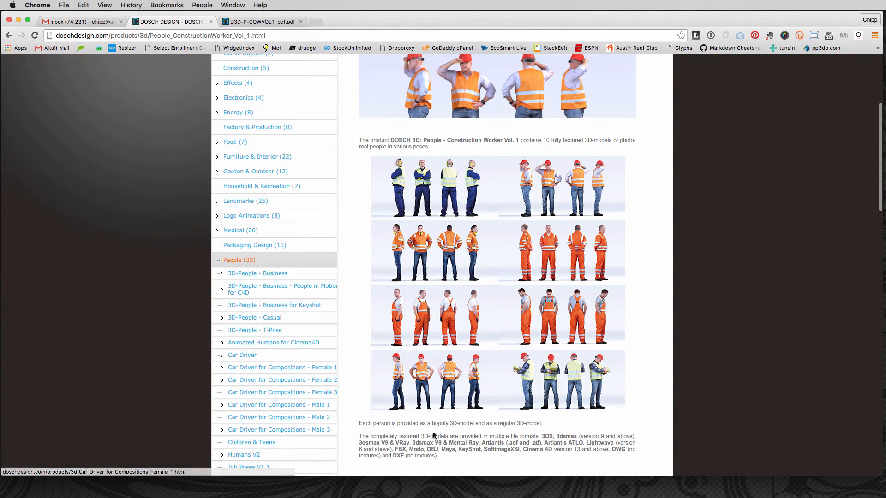
scroll(144, 297, "down", 3)
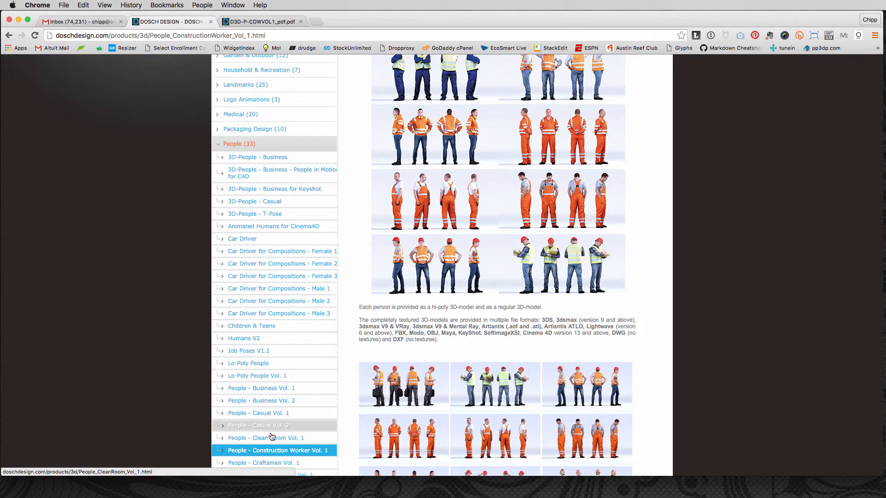
Step: Look through the DOSCH Children & Teens page and the People collections, and review the People - Construction Worker Vol. 1 product page
left_click(254, 330)
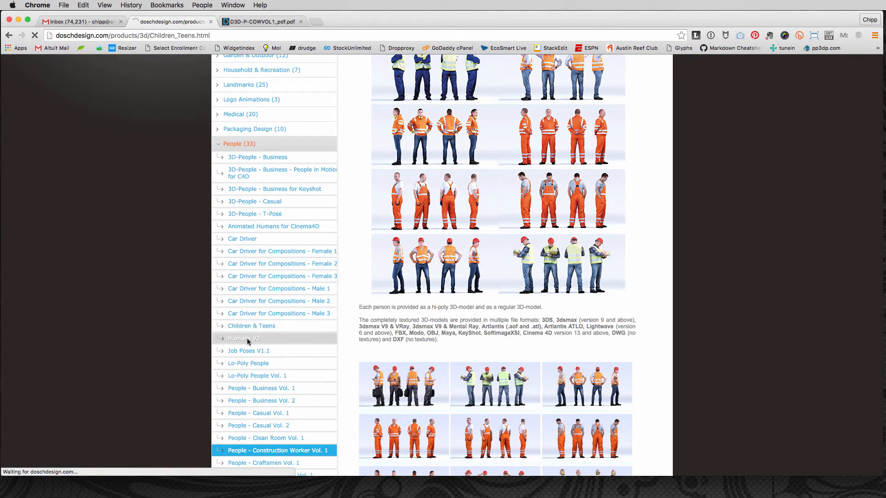
scroll(248, 342, "down", 5)
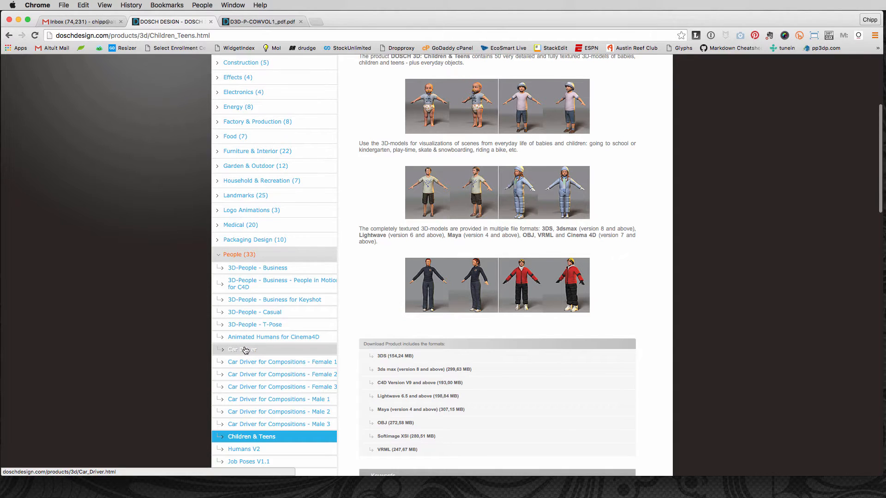
scroll(245, 350, "down", 6)
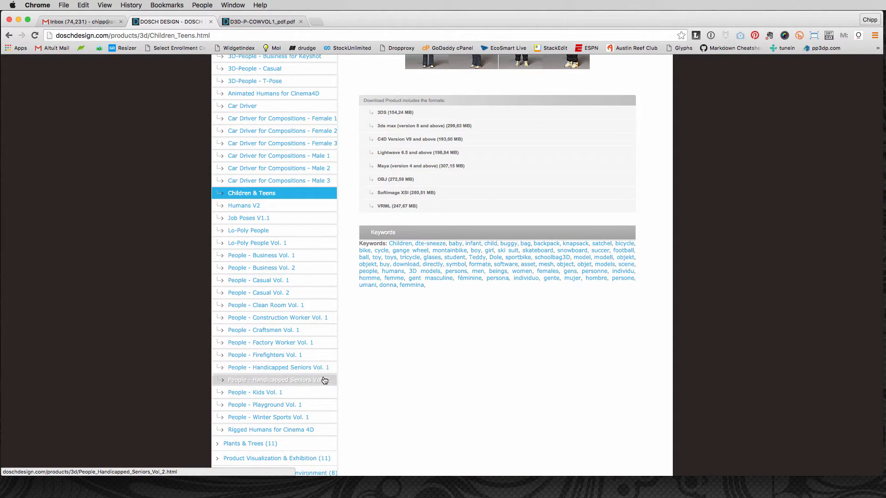
left_click(277, 317)
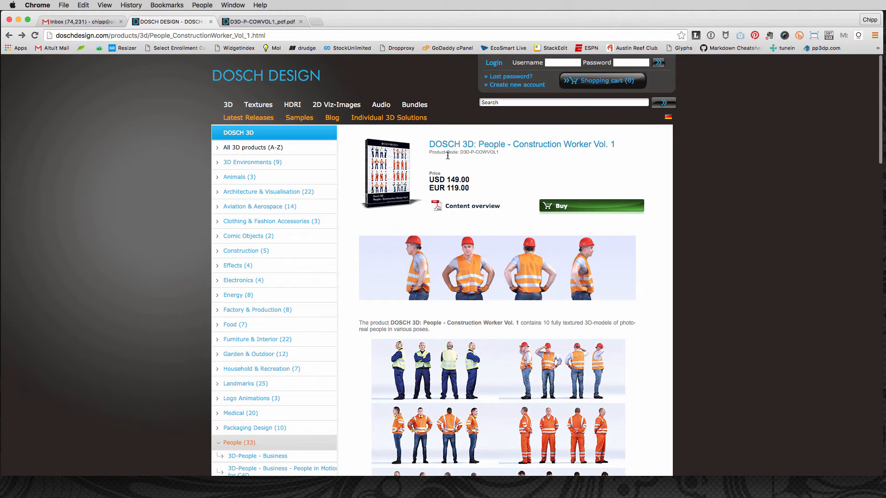
left_click_drag(429, 145, 615, 141)
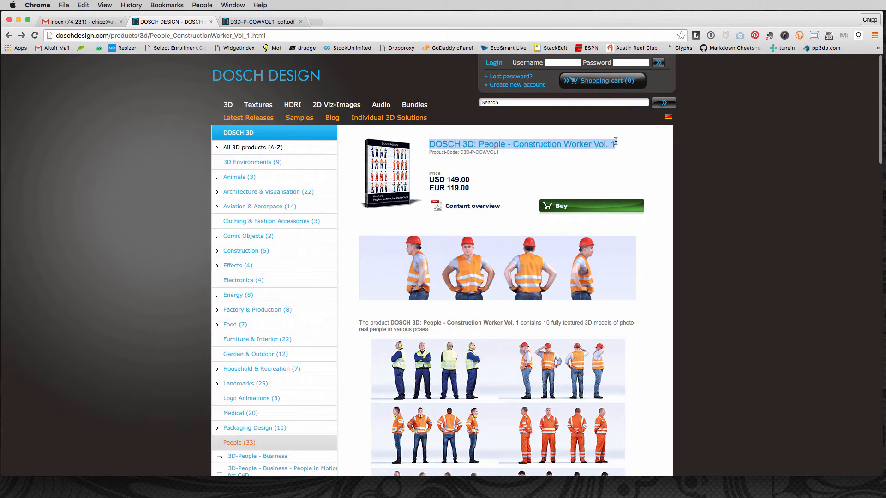
left_click(499, 145)
scroll(577, 338, "down", 10)
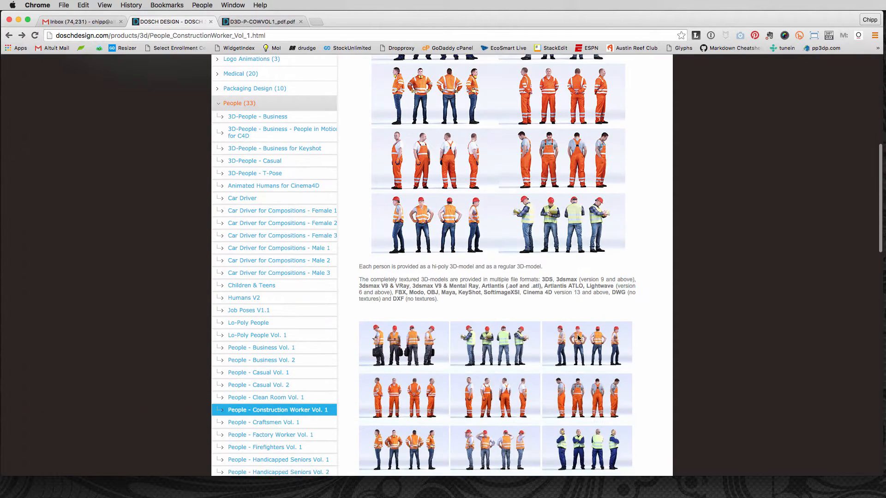
scroll(577, 338, "up", 10)
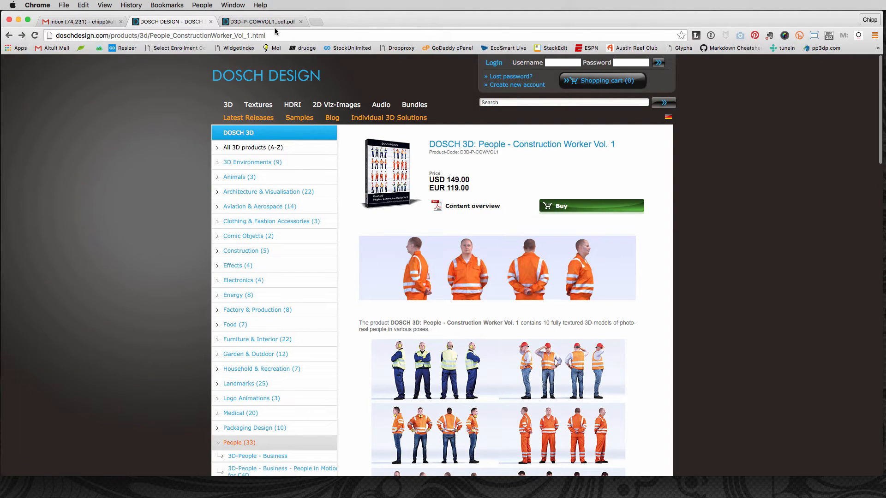
Step: Examine the Construction Worker Vol. 1 PDF overview for the available poses and their model codes
left_click(260, 21)
scroll(464, 274, "down", 15)
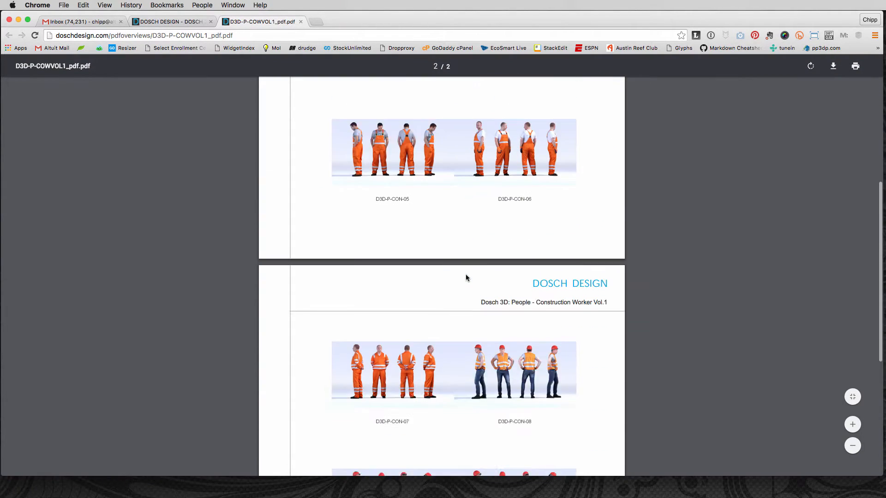
scroll(466, 277, "up", 13)
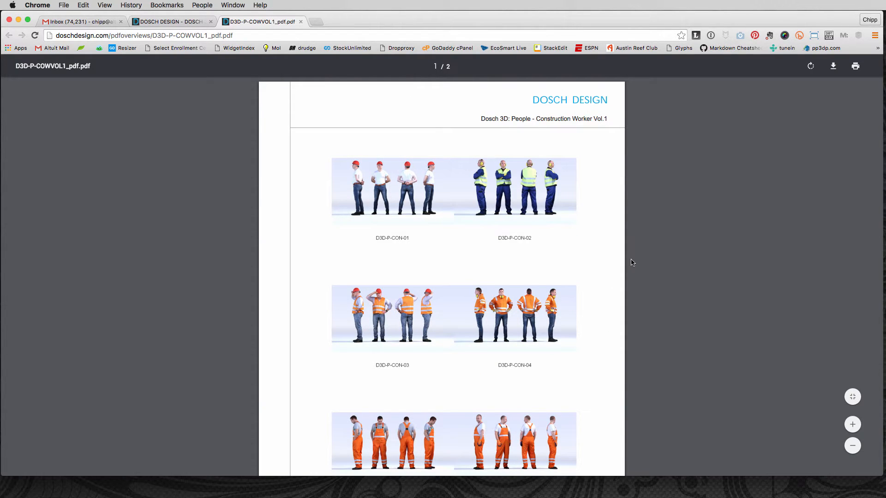
Step: Switch to KeyShot and import D3D-P-CON-03lo.bip from the KeyShot6 Scenes folder, adding it to the scene snapped to ground
key("super+Tab")
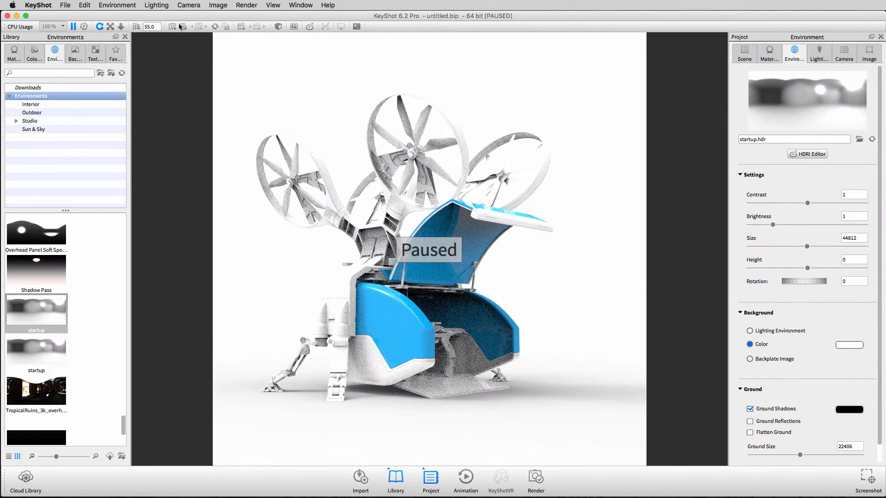
left_click(65, 5)
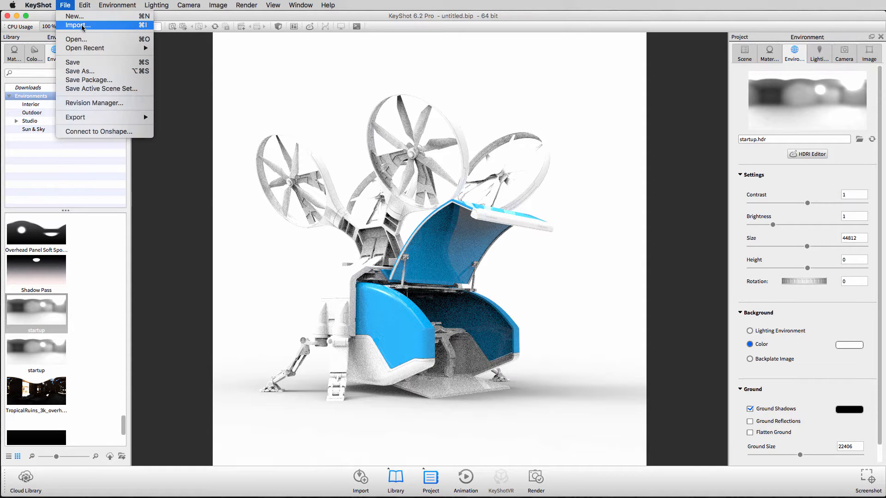
left_click(83, 26)
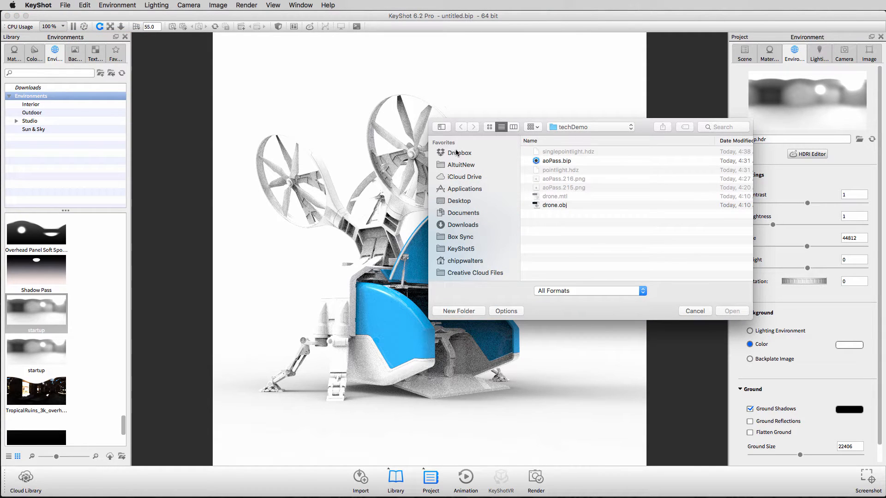
left_click(579, 137)
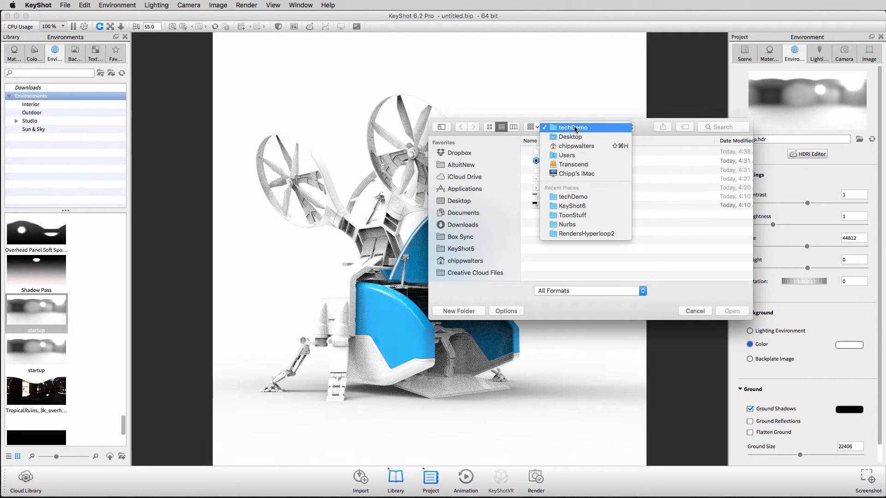
left_click(598, 210)
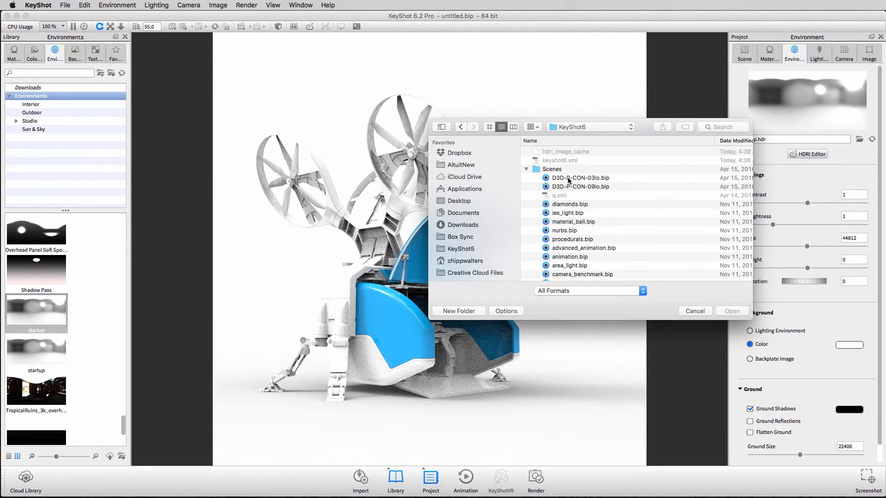
left_click(569, 179)
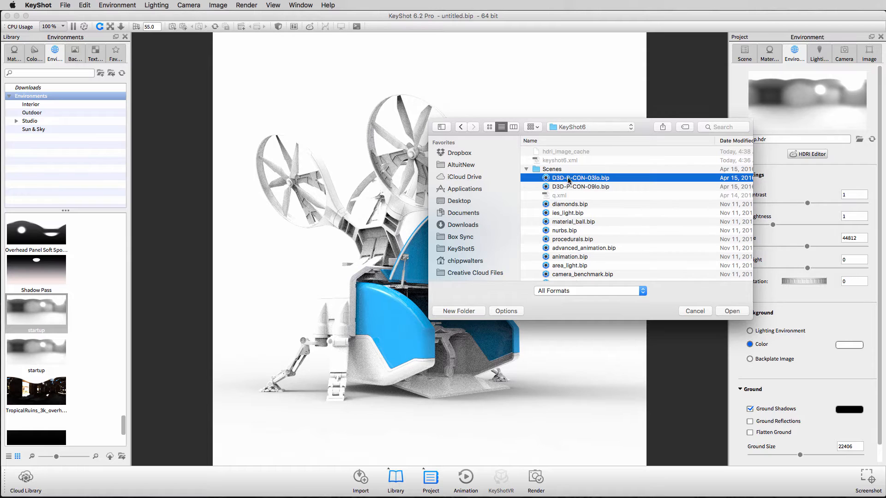
left_click(733, 311)
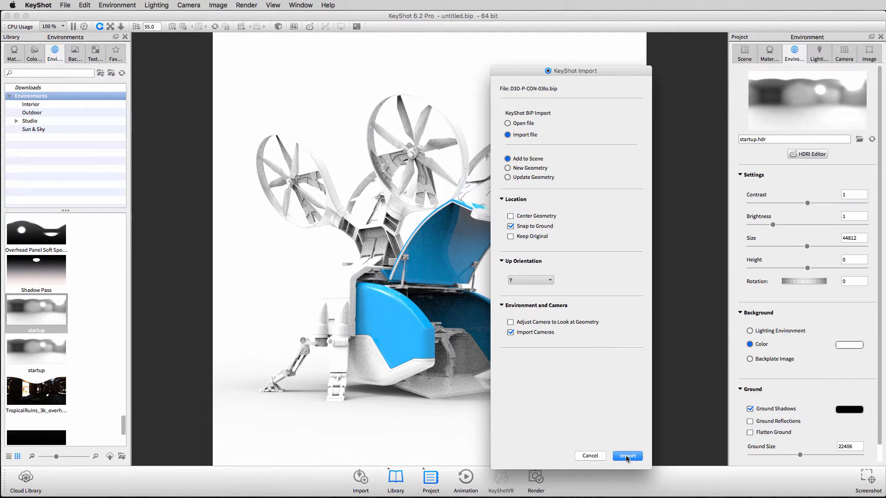
left_click(627, 457)
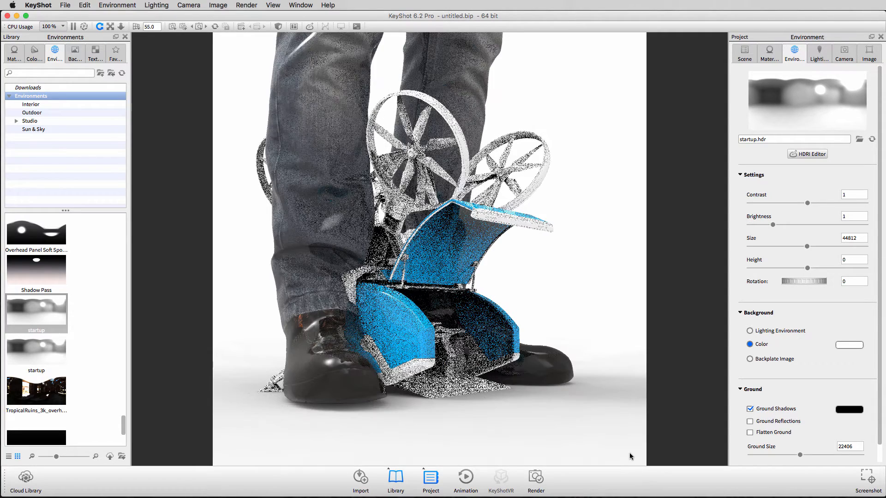
Step: Set the overall scale of the imported D3D-P-CON-03lo worker model to 7.8
left_click(744, 53)
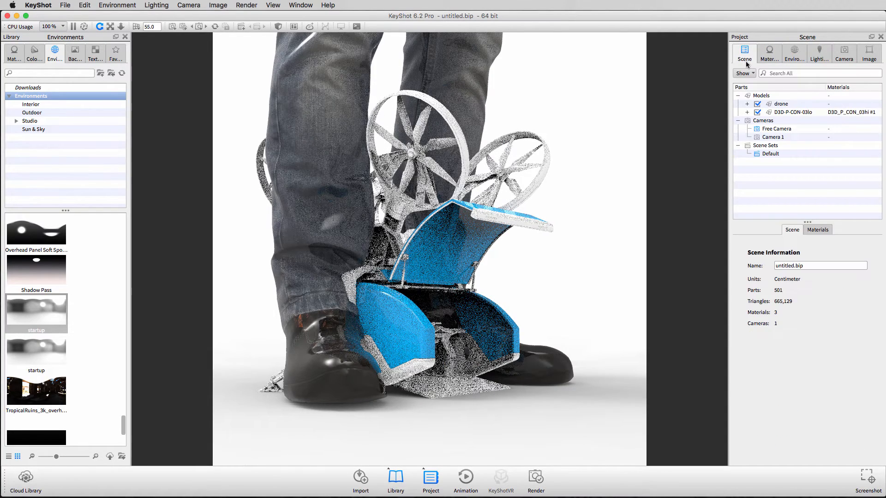
left_click(787, 113)
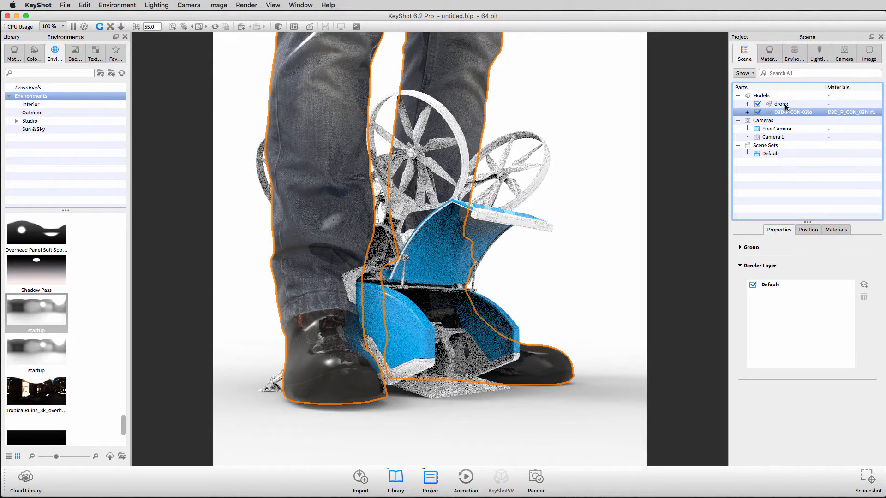
left_click(809, 230)
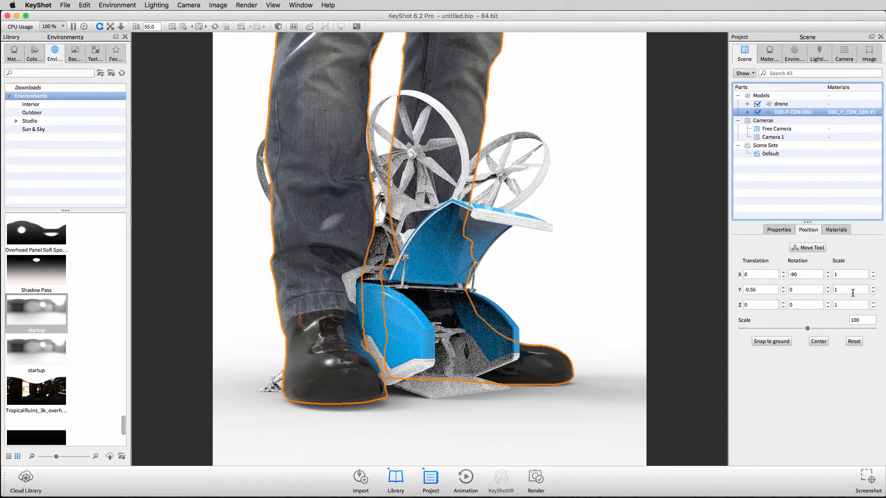
double_click(860, 320)
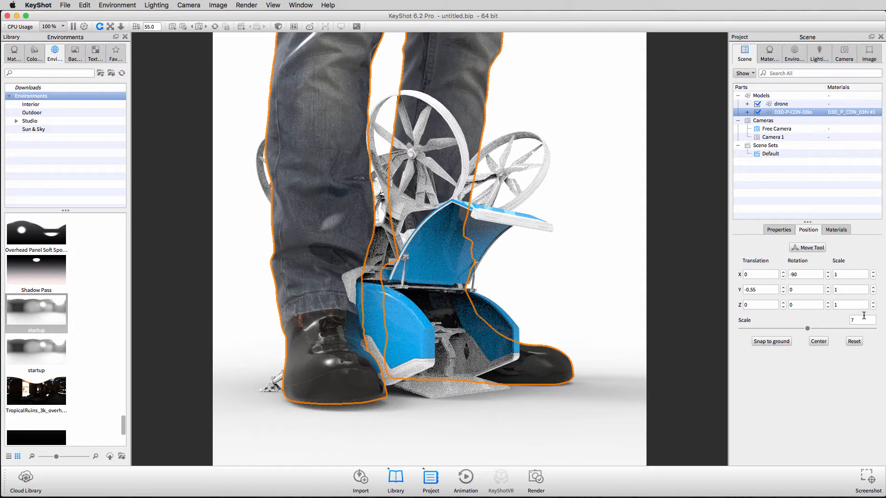
key("Return")
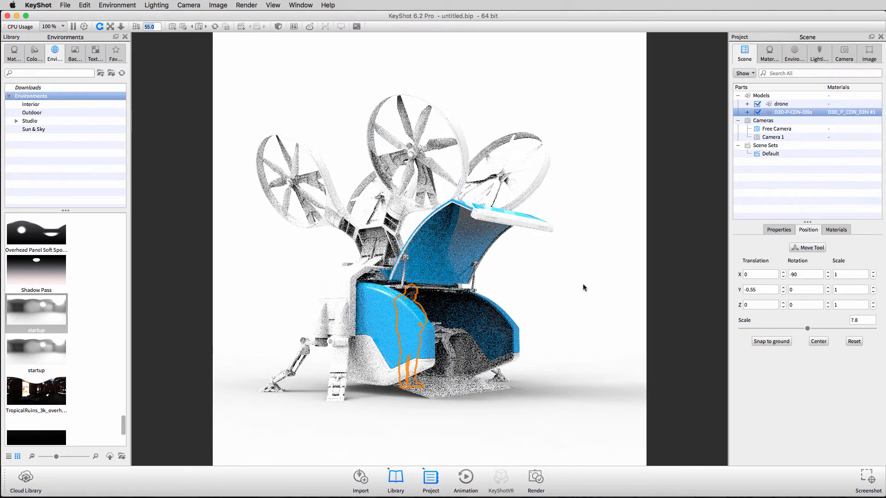
Step: Move the worker beside the drone's open bay to about X 1746, Z 1015, and rotate it about its vertical axis to face the drone
left_click_drag(599, 281, 615, 309)
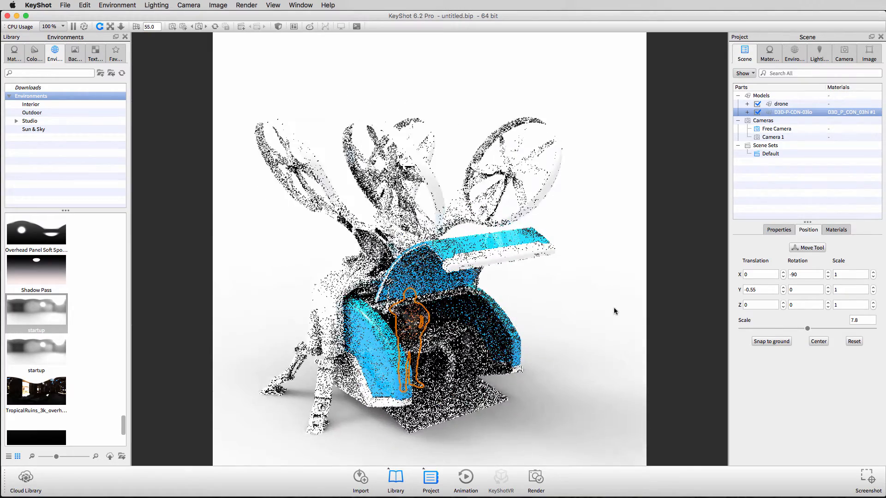
left_click(808, 248)
left_click_drag(412, 314, 466, 309)
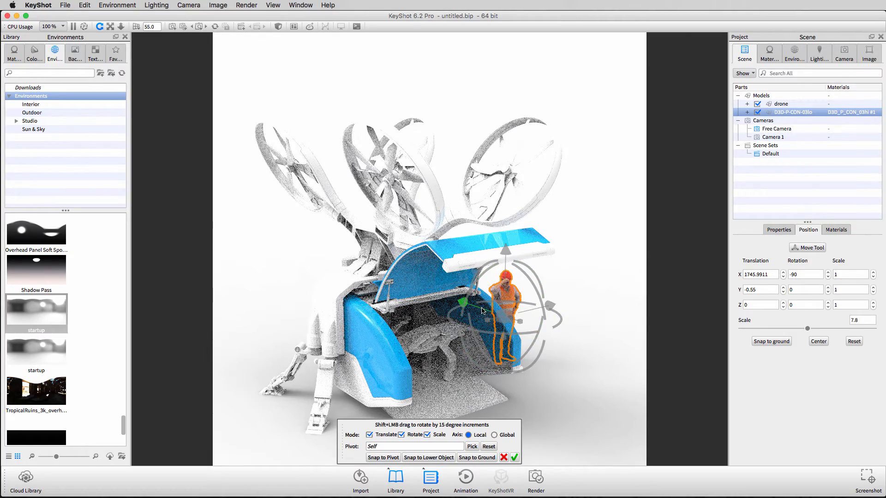
left_click_drag(463, 302, 515, 375)
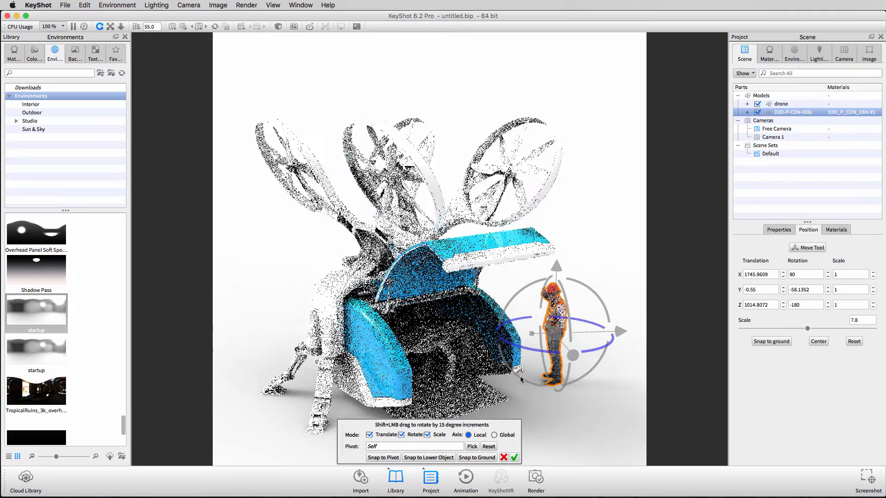
left_click(514, 458)
Step: Save a near-ground view framing the whole drone and worker as a new camera, and restore its saved view after orbiting
left_click_drag(551, 436, 558, 395)
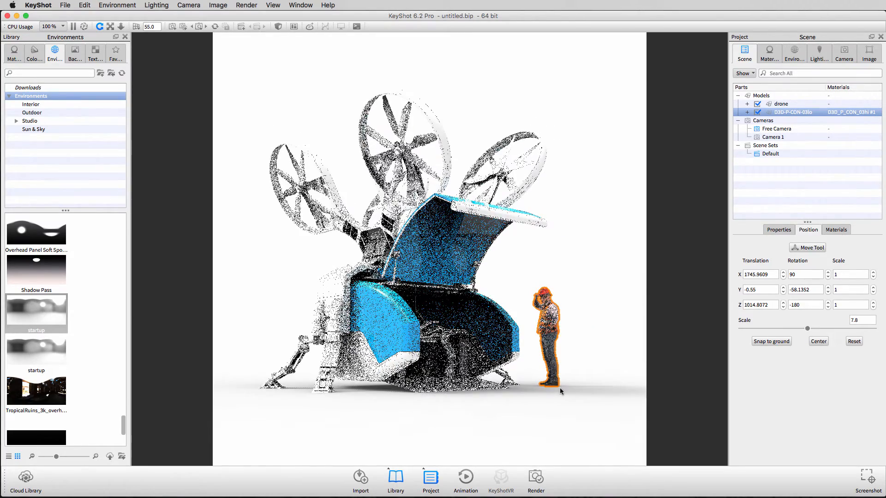
left_click(558, 384)
left_click_drag(577, 389, 570, 394)
scroll(570, 390, "down", 4)
scroll(570, 391, "up", 2)
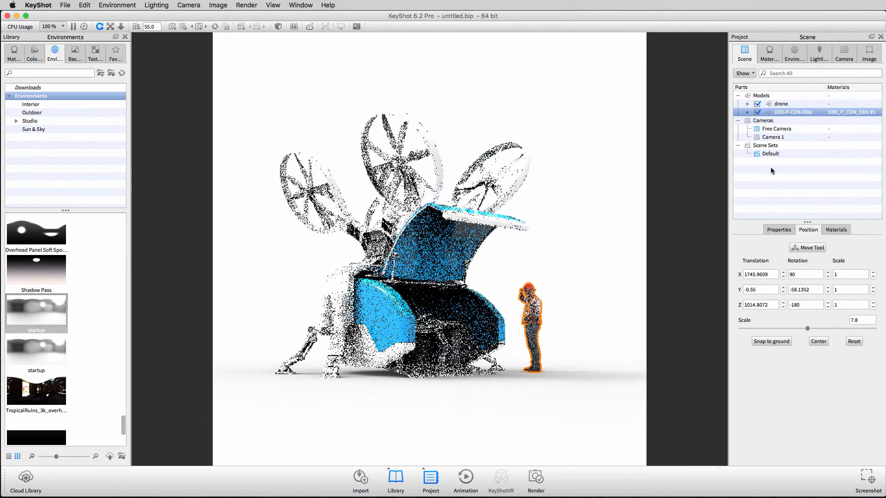
left_click(843, 54)
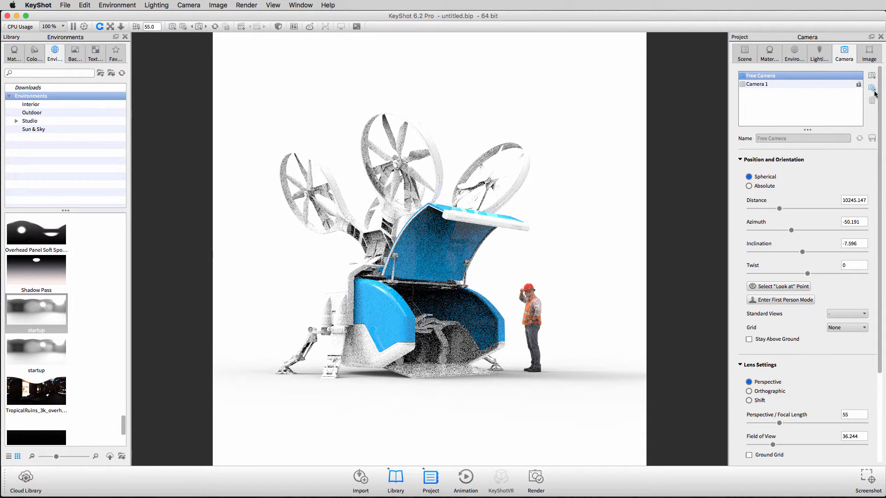
left_click(871, 76)
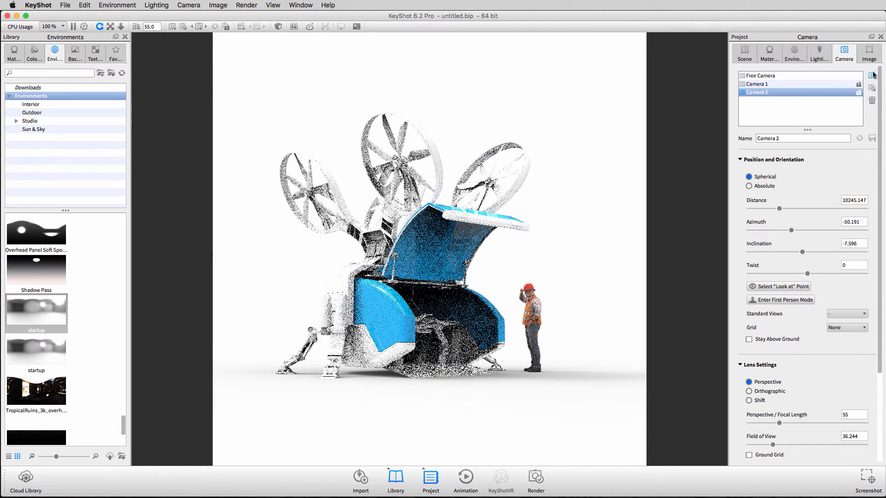
left_click_drag(587, 244, 586, 253)
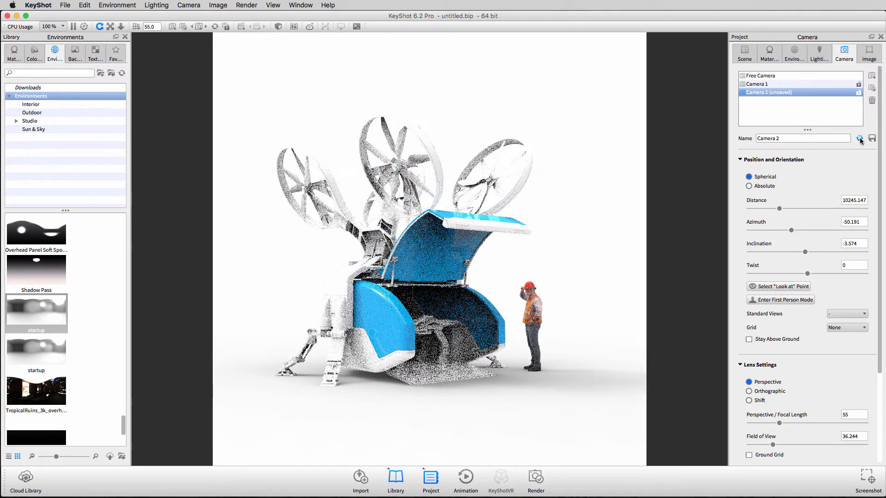
left_click(859, 139)
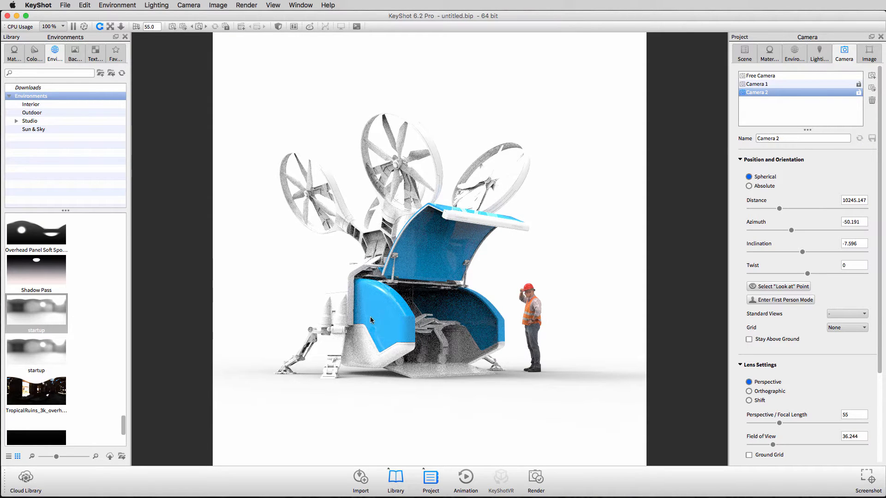
Step: Add an Occlusion texture in the Material Graph of the drone body's white Default material and connect it to the Diffuse channel
left_click(14, 50)
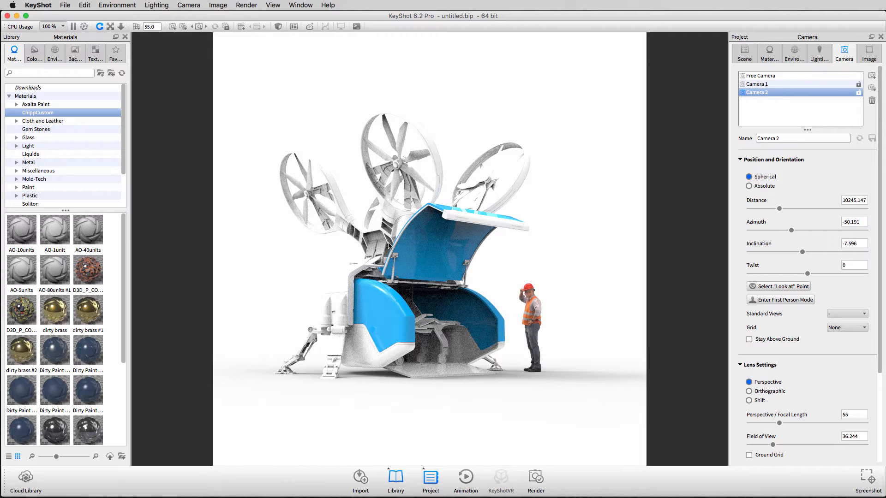
double_click(363, 339)
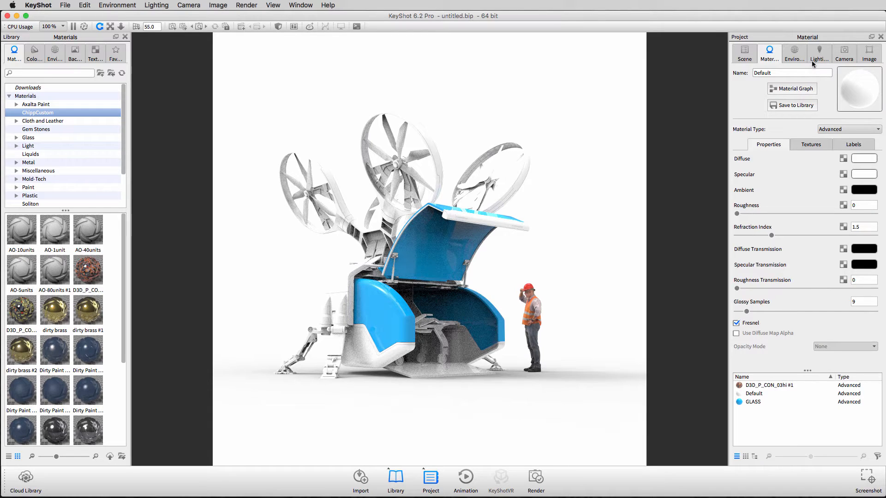
left_click(793, 88)
left_click_drag(617, 95, 712, 78)
right_click(304, 139)
mouse_move(317, 149)
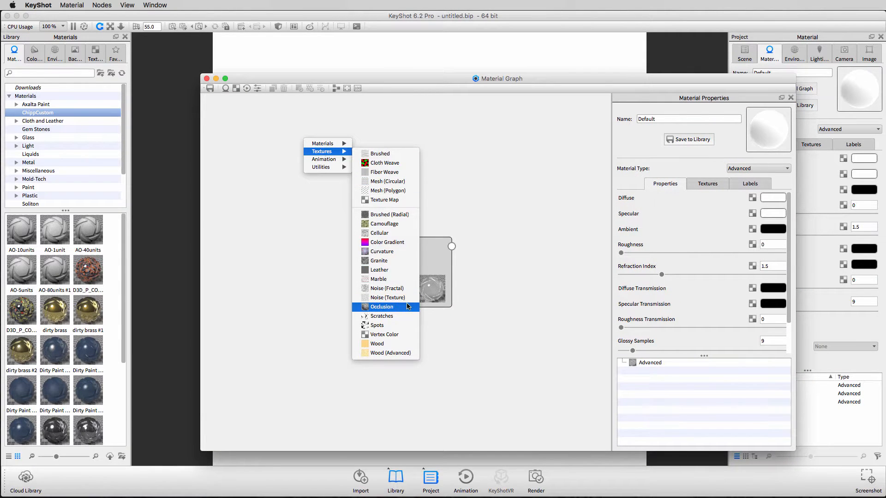
left_click(406, 307)
left_click_drag(355, 152, 360, 255)
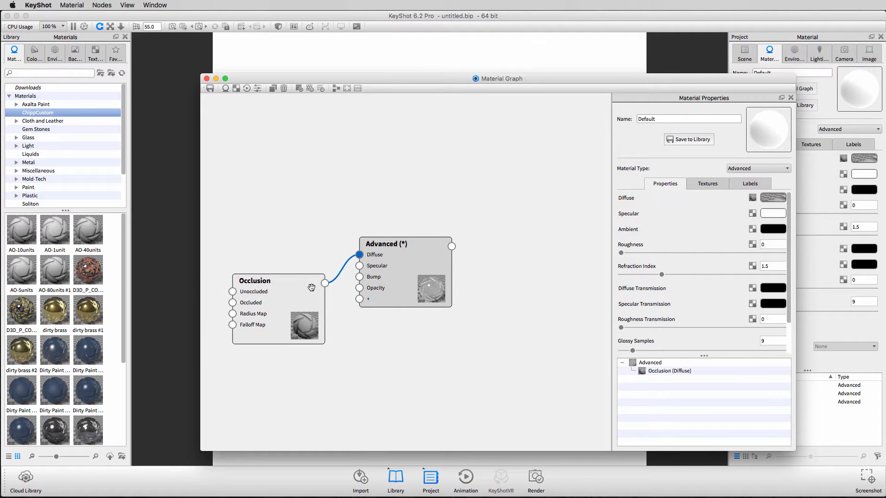
Step: Align the Occlusion node with the Advanced node's Diffuse input and set the occlusion radius to 80
left_click_drag(301, 294, 309, 266)
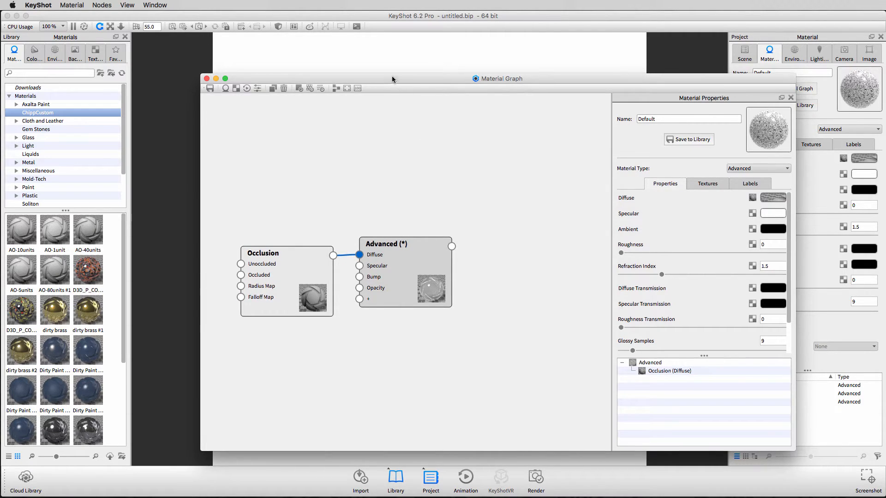
left_click_drag(390, 77, 429, 68)
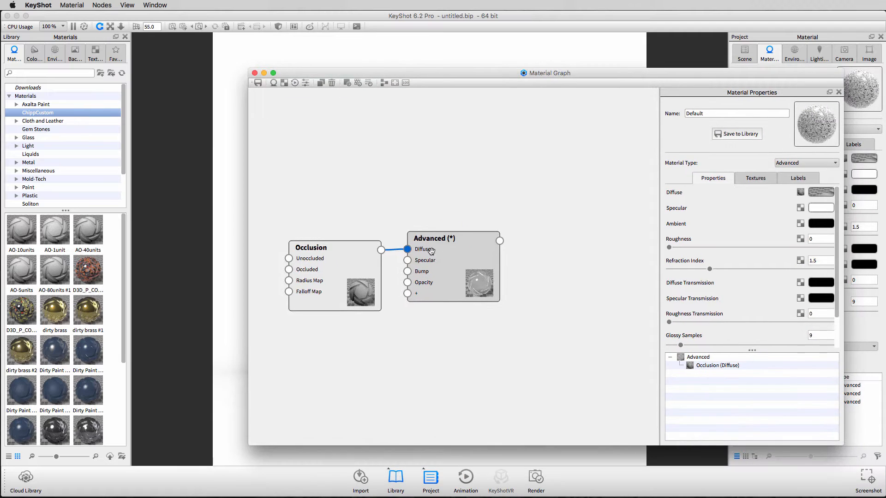
left_click(366, 262)
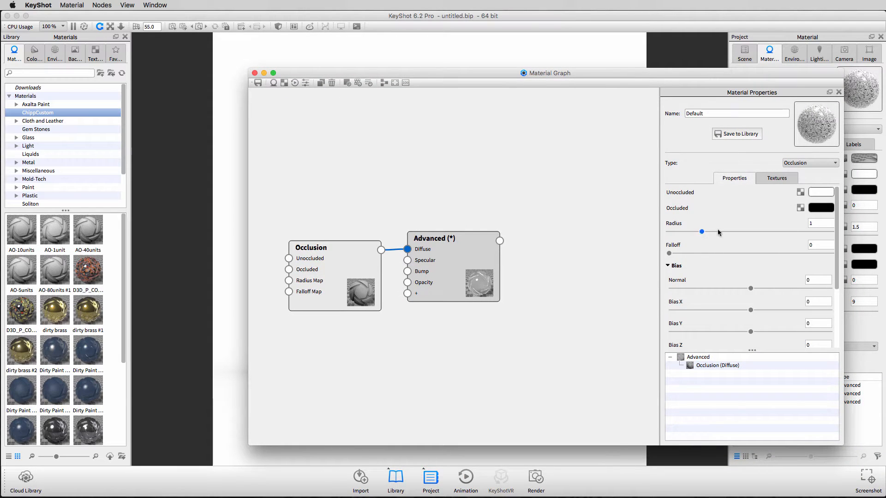
left_click_drag(582, 72, 832, 183)
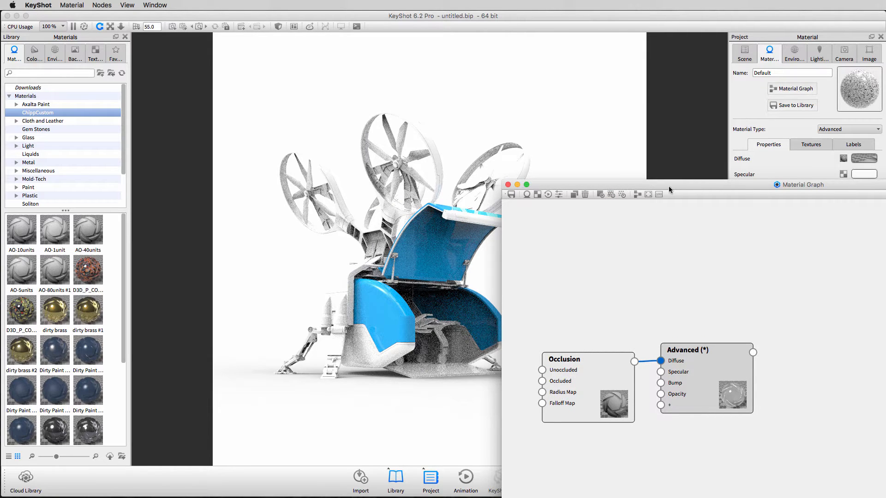
left_click_drag(668, 186, 409, 134)
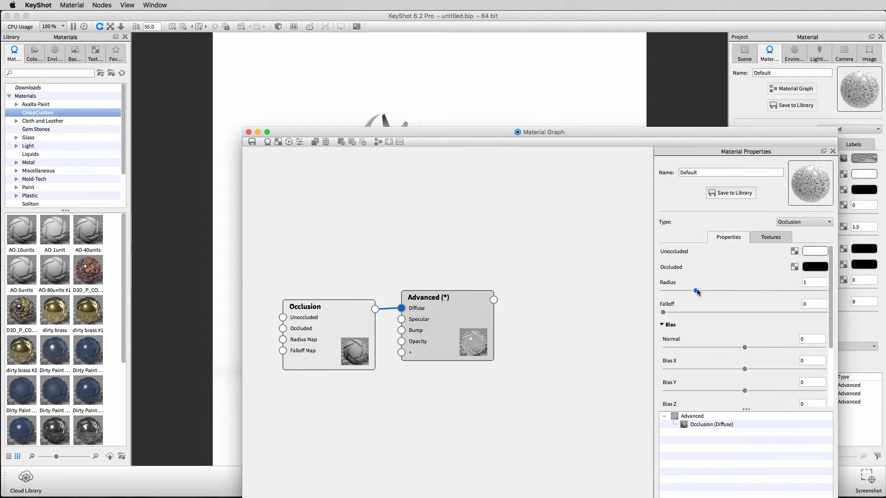
double_click(804, 282)
type("5")
left_click_drag(484, 132, 823, 101)
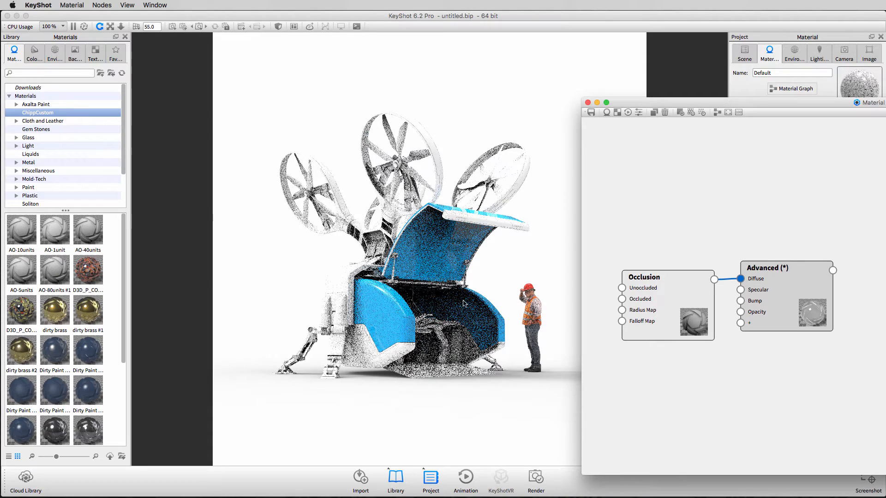
left_click_drag(690, 103, 336, 89)
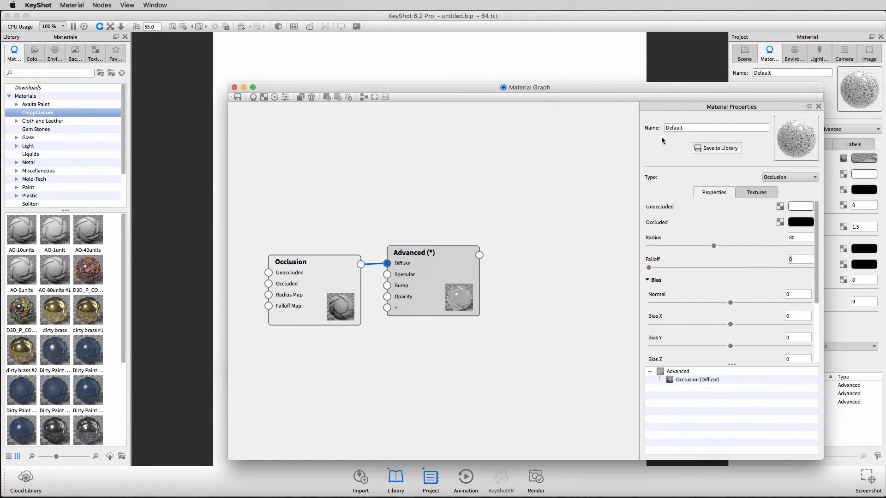
Step: Rename the drone body's material as ao and close the Material Graph
double_click(687, 124)
type("ao")
left_click(235, 87)
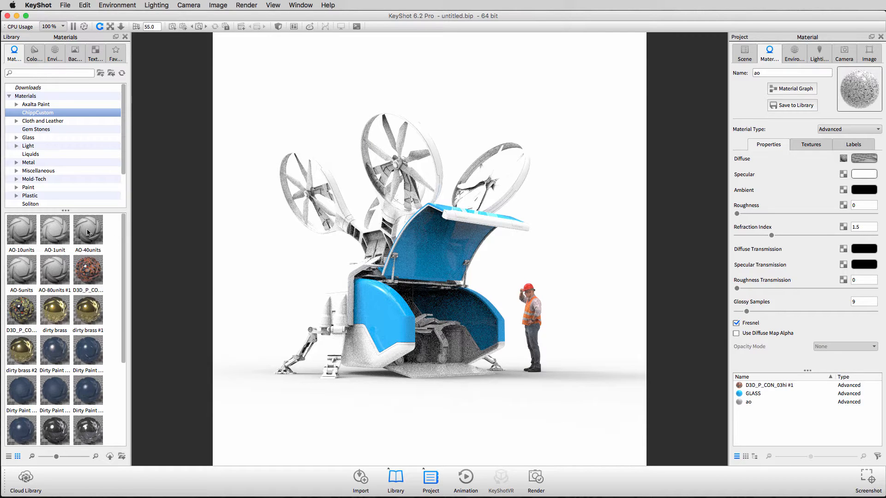
Step: Apply the AO-10units material to the worker and Glass Basic Grey to the drone's blue glass panels
left_click_drag(22, 230, 531, 319)
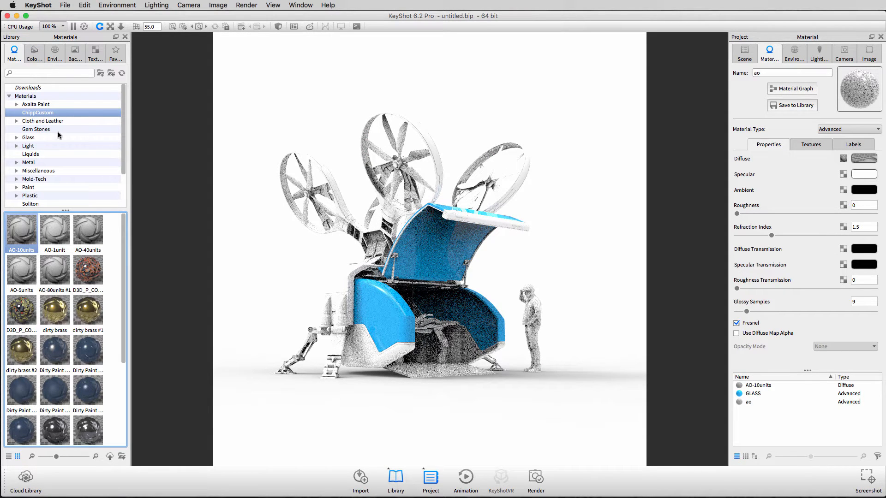
left_click(21, 138)
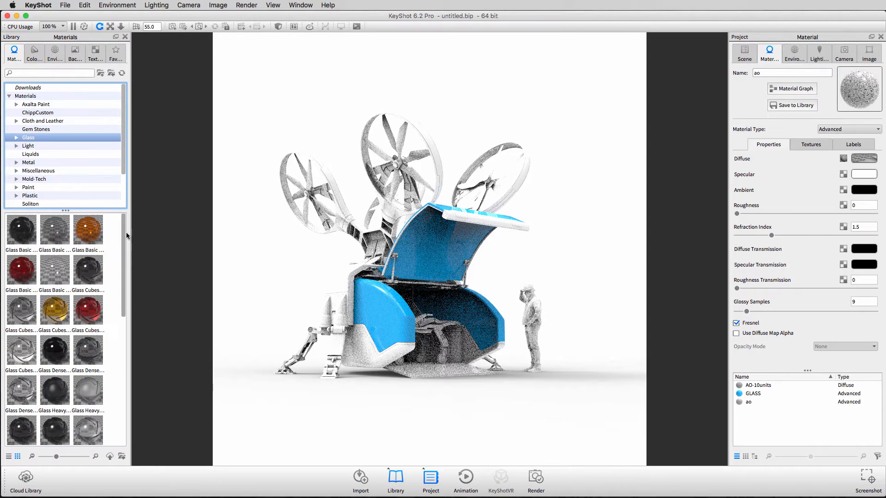
left_click(70, 235)
left_click_drag(70, 235, 393, 328)
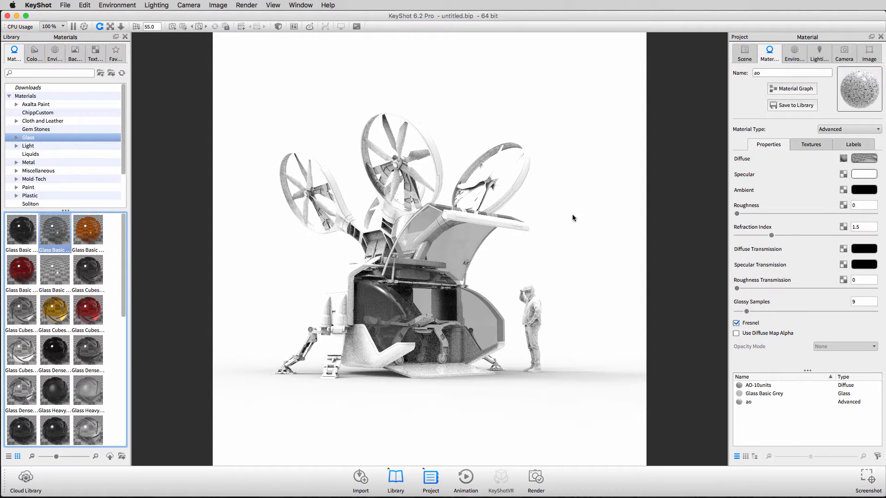
Step: Reset Camera 2 to its saved view
left_click(843, 53)
left_click(859, 139)
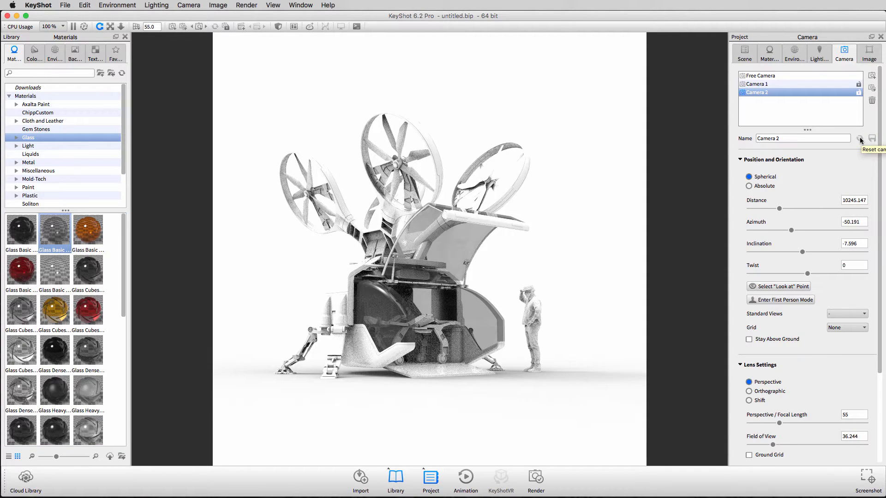
left_click(860, 140)
left_click(549, 269)
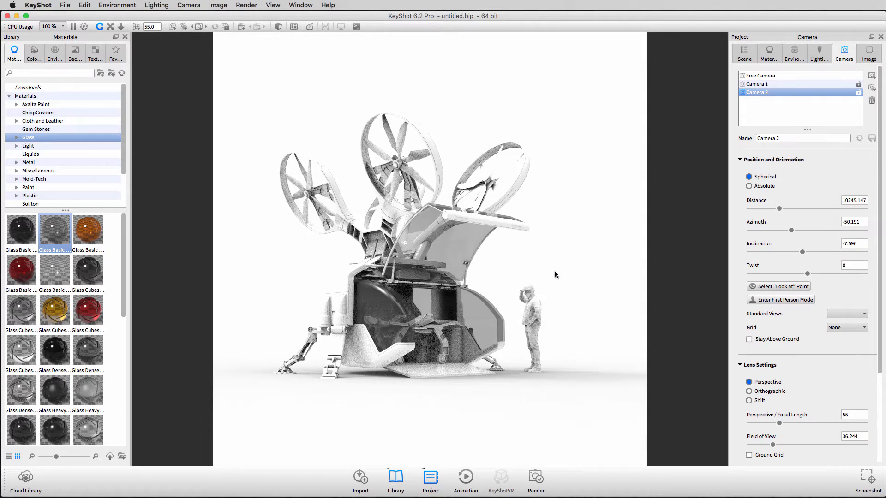
Step: Save the scene as aoPass.bip in the techDemo folder, replacing the existing file
key("super+s")
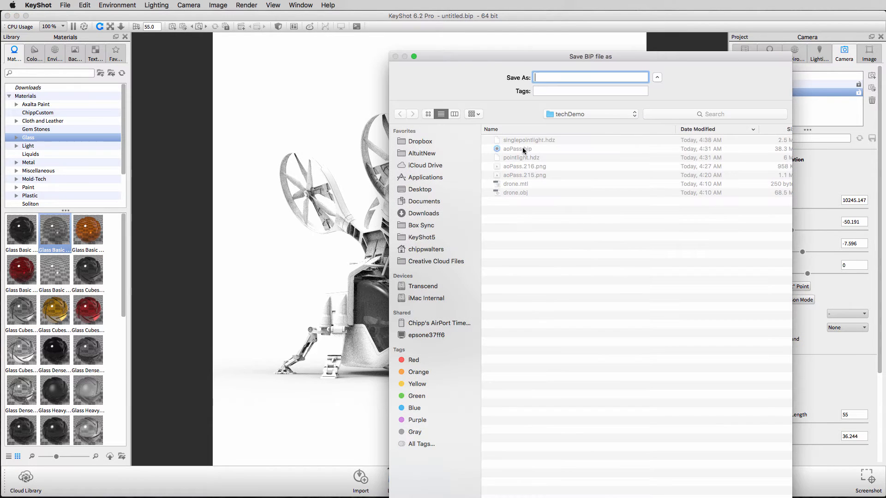
left_click(525, 150)
key("Return")
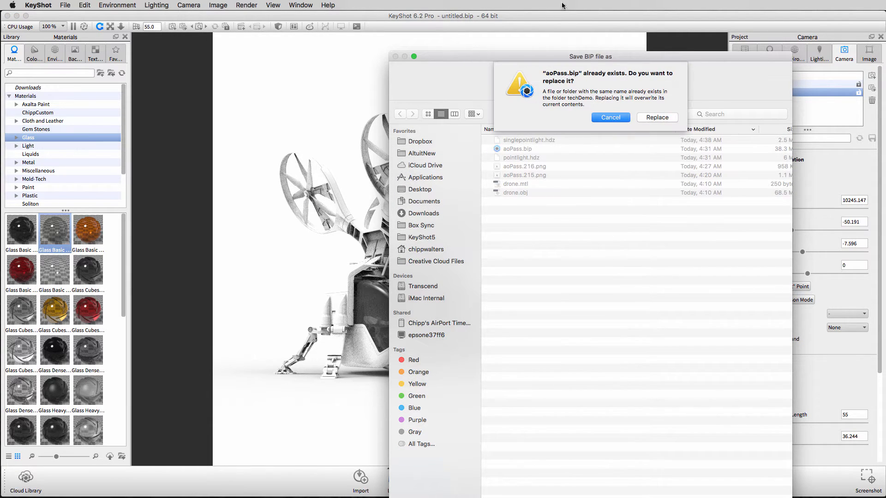
left_click(655, 116)
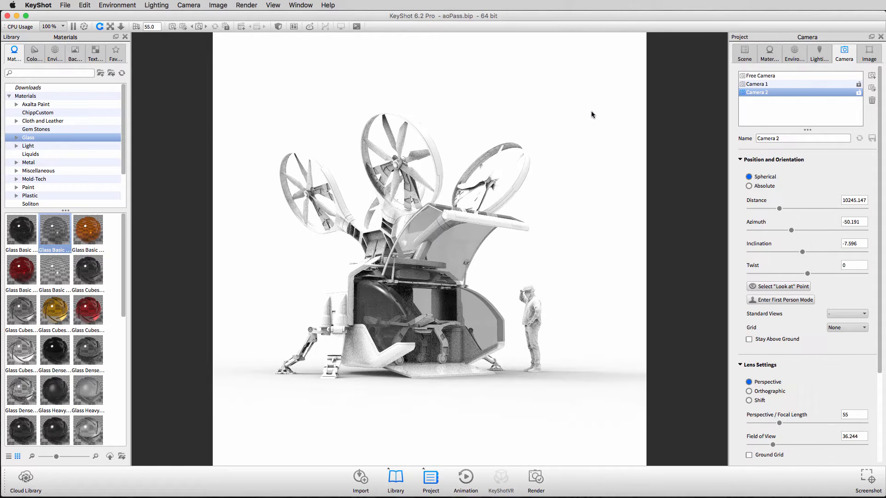
Step: Render a still image as a PNG with alpha transparency at 1600 x 1600 pixels
left_click(536, 478)
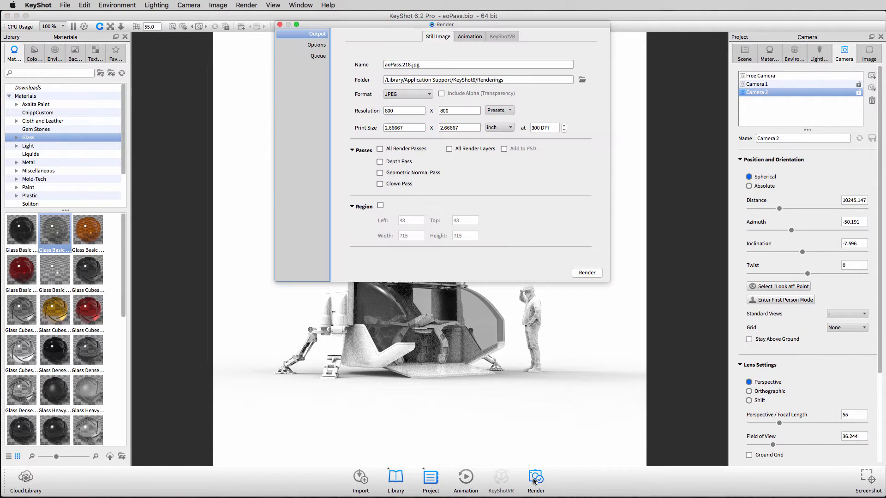
left_click(421, 95)
left_click(401, 123)
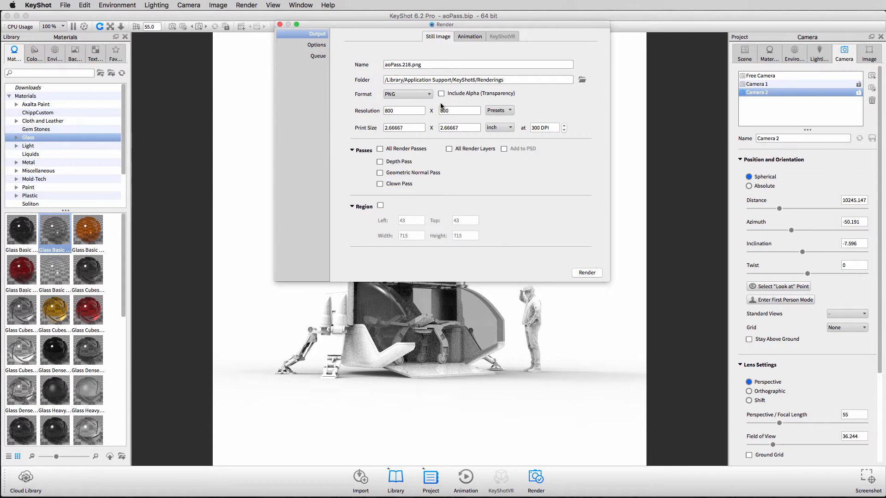
left_click(441, 93)
left_click(496, 110)
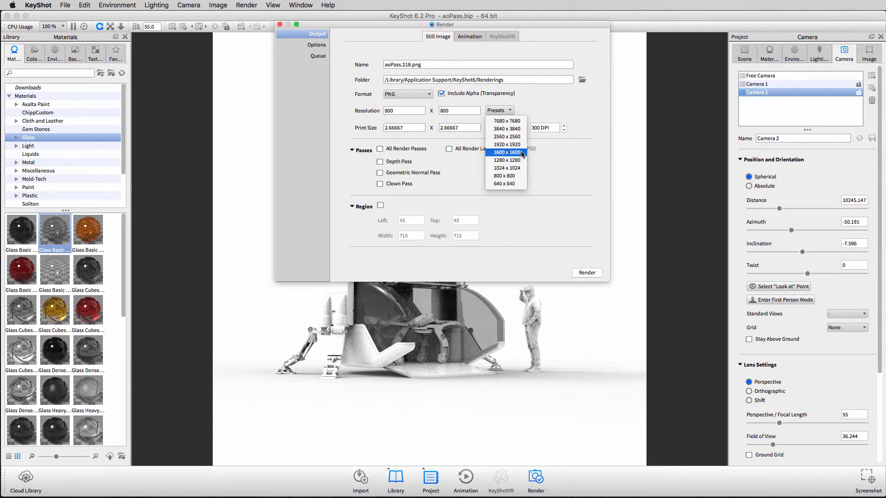
left_click(507, 152)
left_click(315, 44)
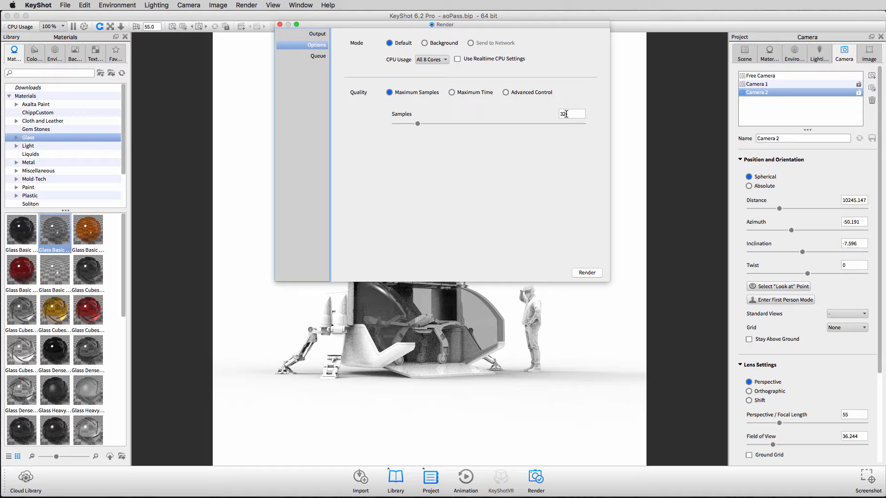
left_click(593, 273)
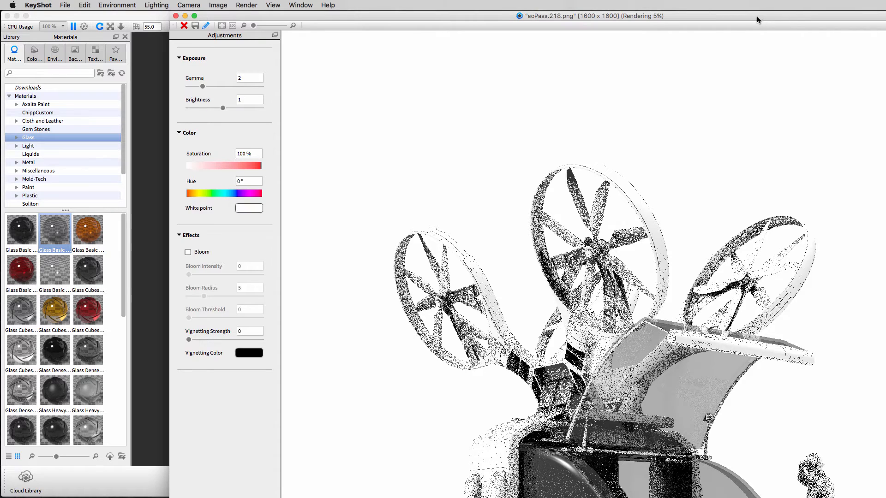
Step: Inspect the drone and worker in the render output, accept the finished image and close the render settings
left_click_drag(885, 497, 798, 497)
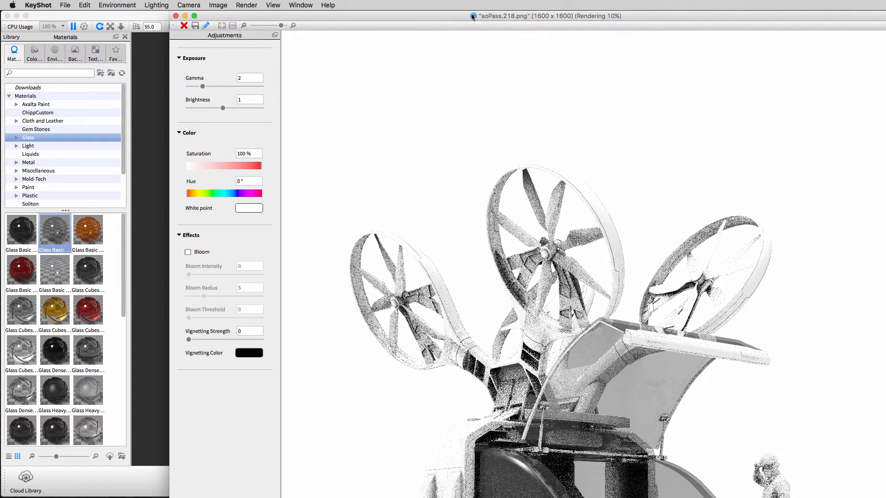
left_click_drag(471, 13, 417, 6)
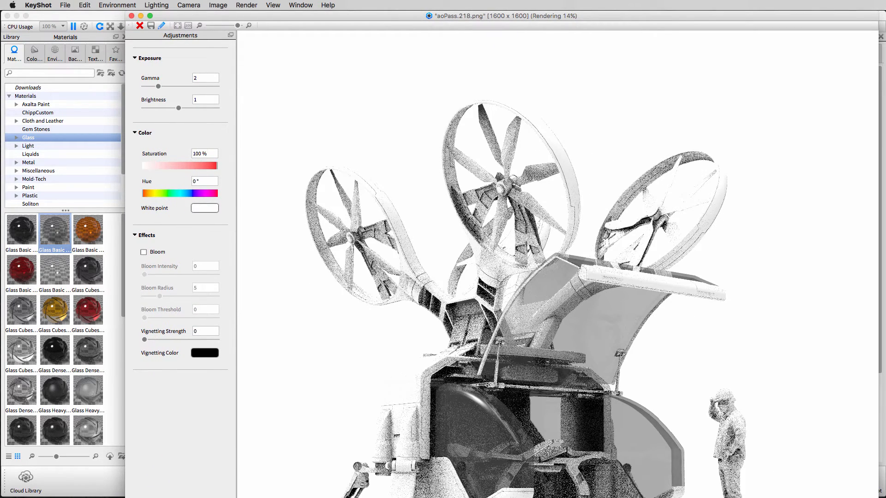
mouse_move(878, 497)
left_mouse_down()
mouse_move(883, 471)
mouse_move(882, 496)
left_mouse_up()
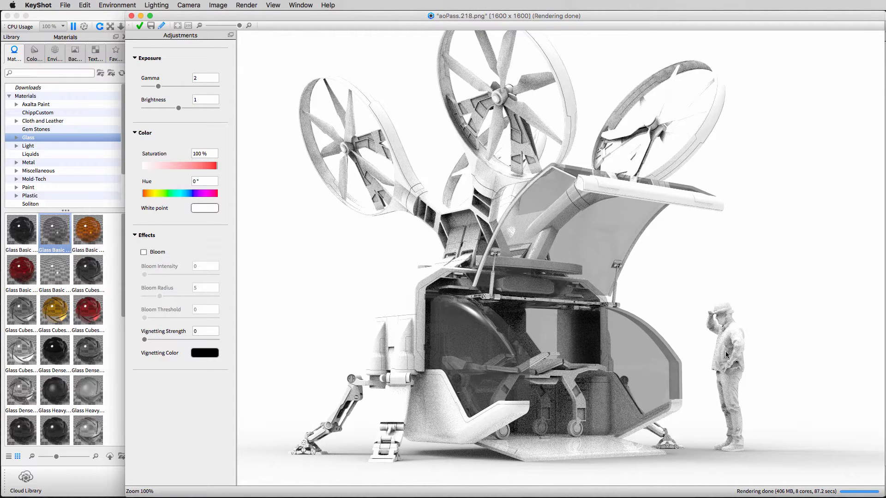
left_click(141, 26)
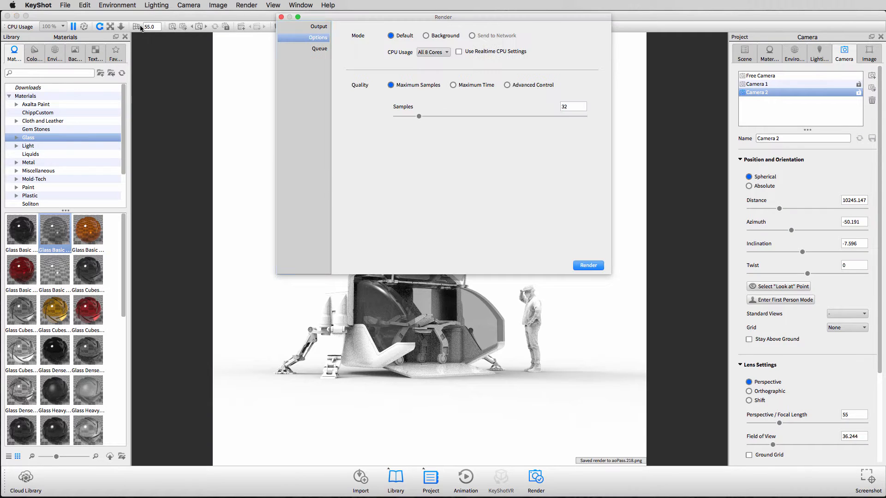
left_click(281, 17)
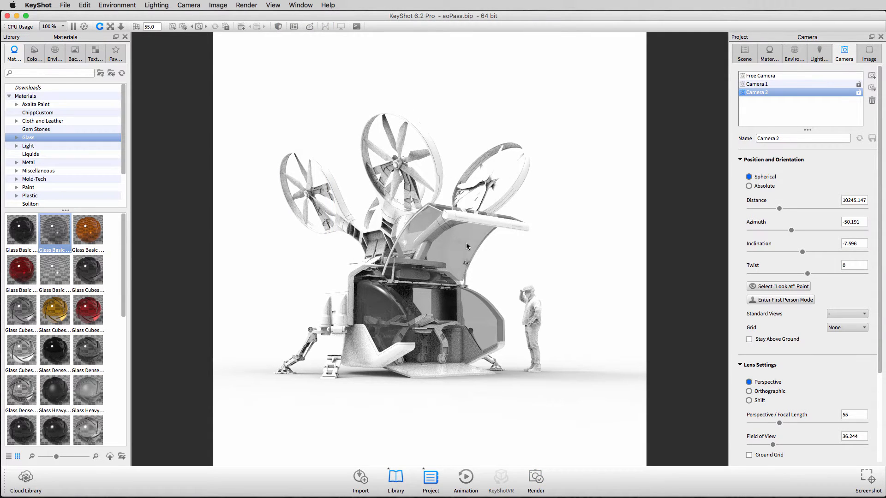
Step: Select the open canopy's glass part in the scene tree, hide it and show it again to identify it
left_click(744, 53)
left_click(455, 236)
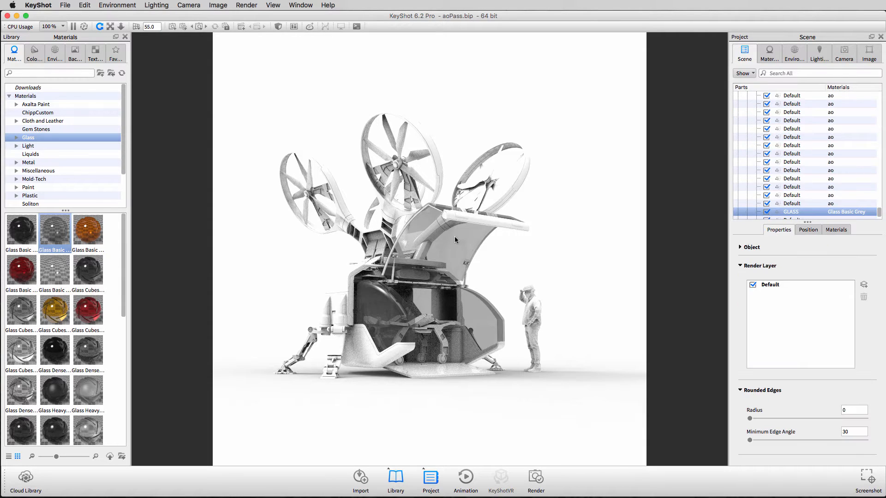
left_click(767, 212)
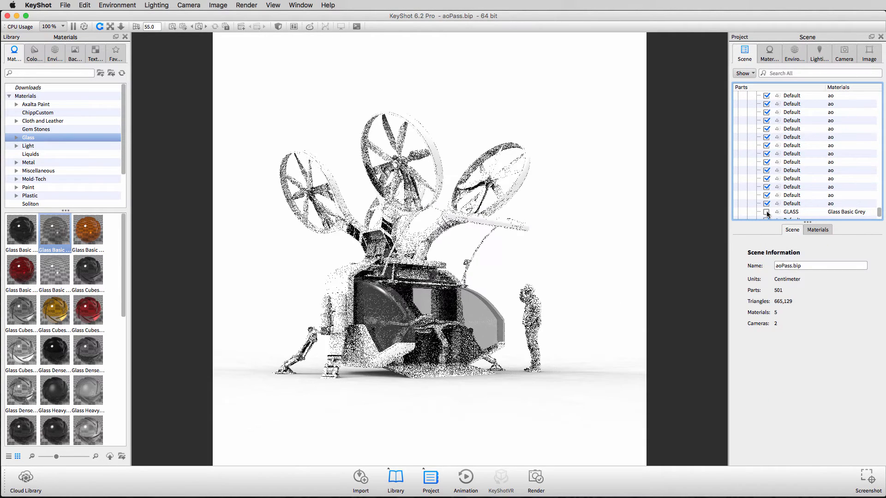
left_click(766, 211)
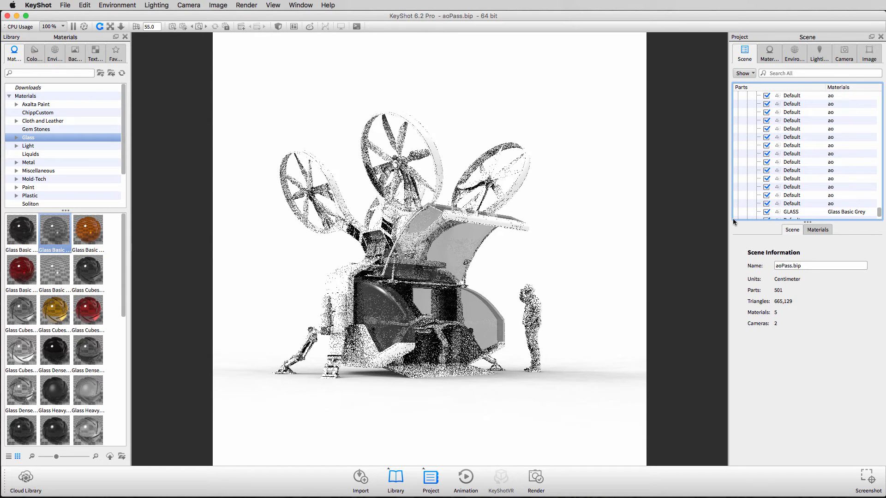
Step: Add the open canopy's glass part to a new group named Glass under Models
left_click(791, 212)
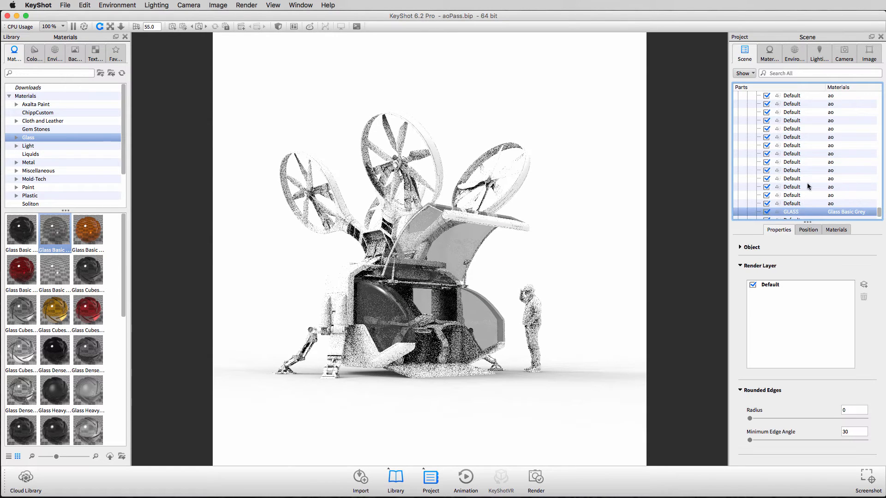
scroll(810, 171, "down", 3)
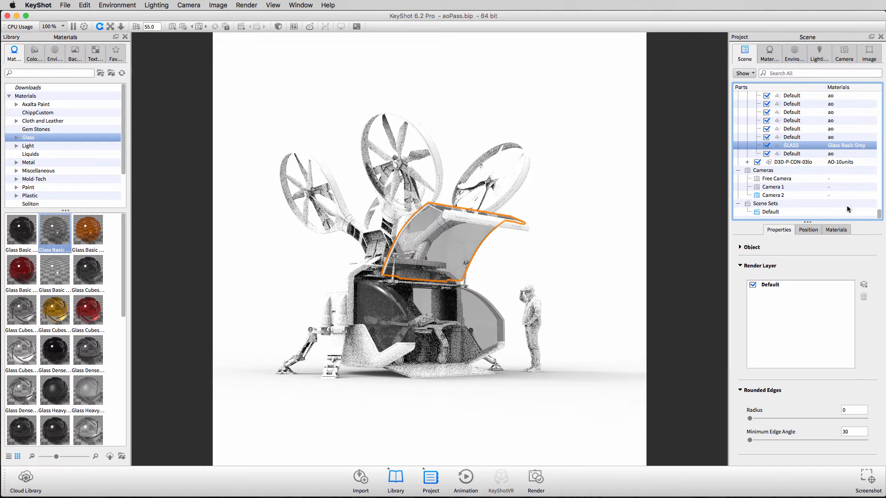
right_click(826, 146)
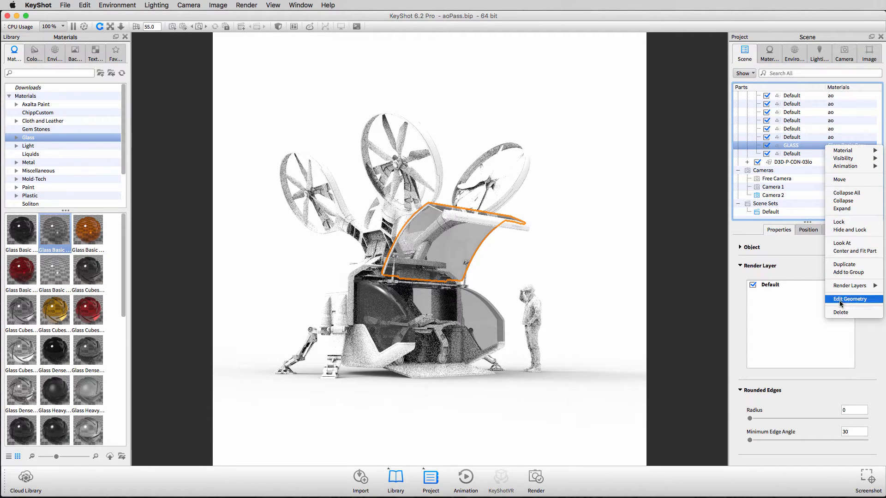
left_click(848, 272)
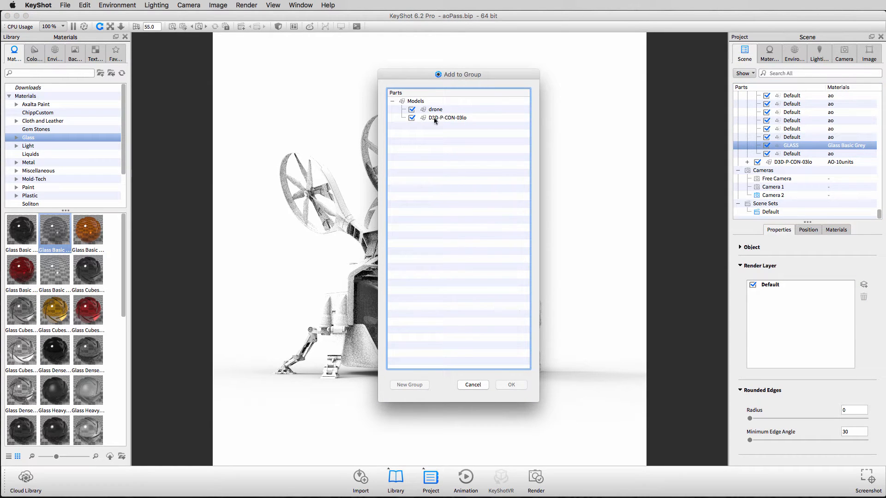
left_click(419, 102)
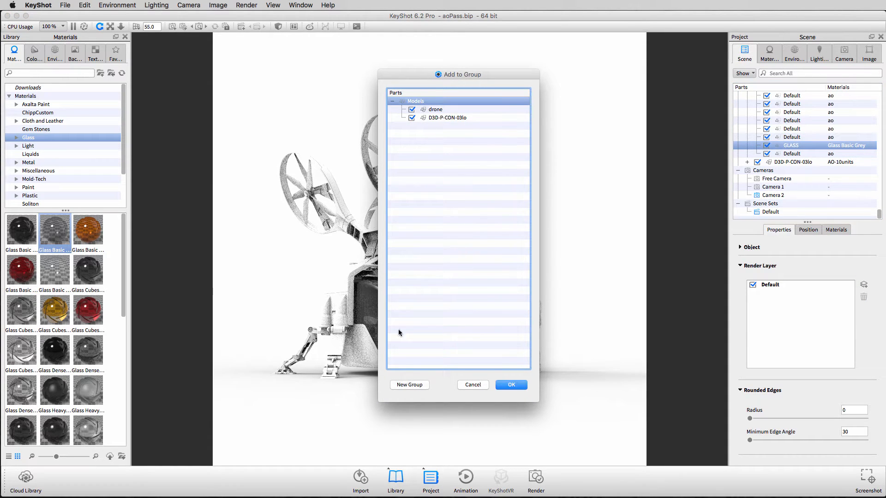
left_click(412, 385)
type("Glass")
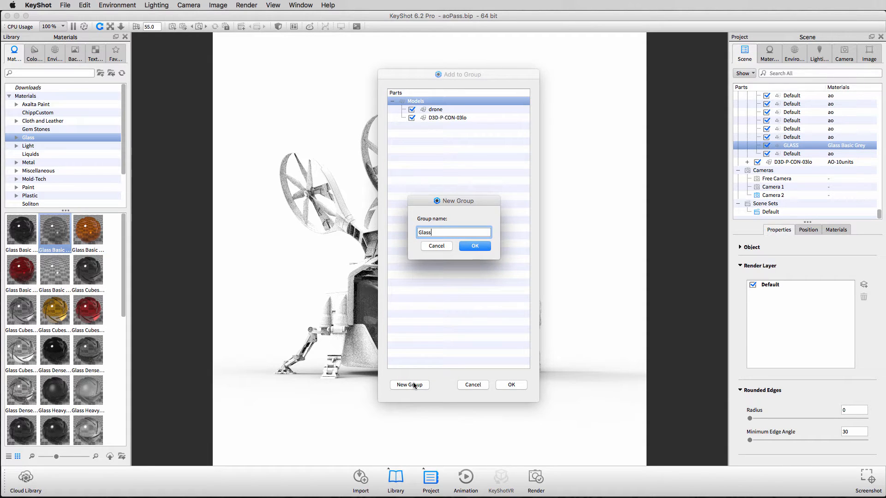
key("Return")
left_click(512, 385)
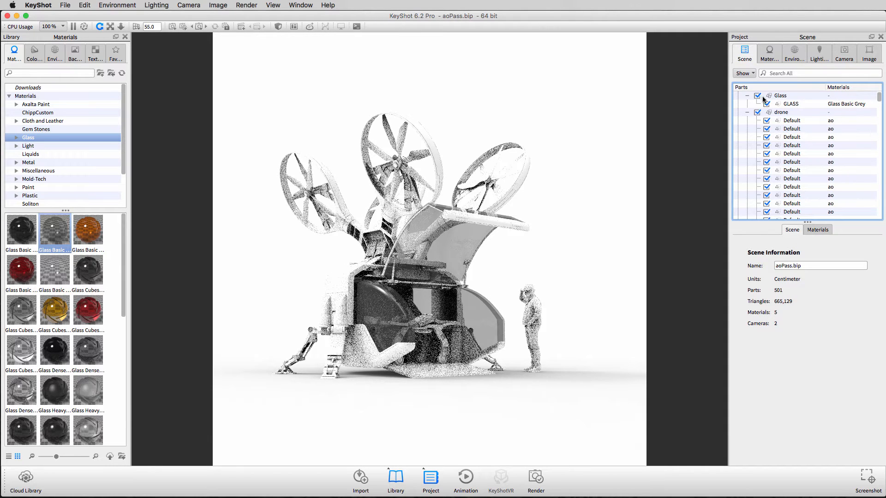
left_click(472, 309)
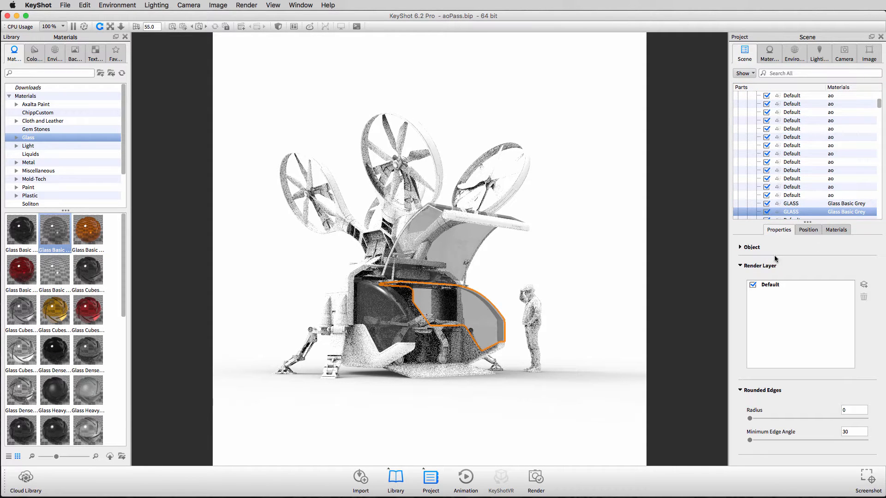
left_click(833, 204, "shift")
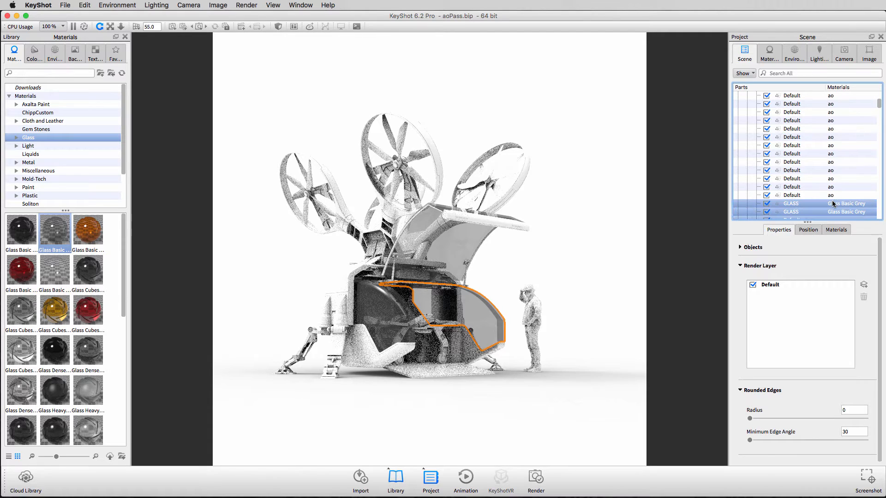
right_click(835, 203)
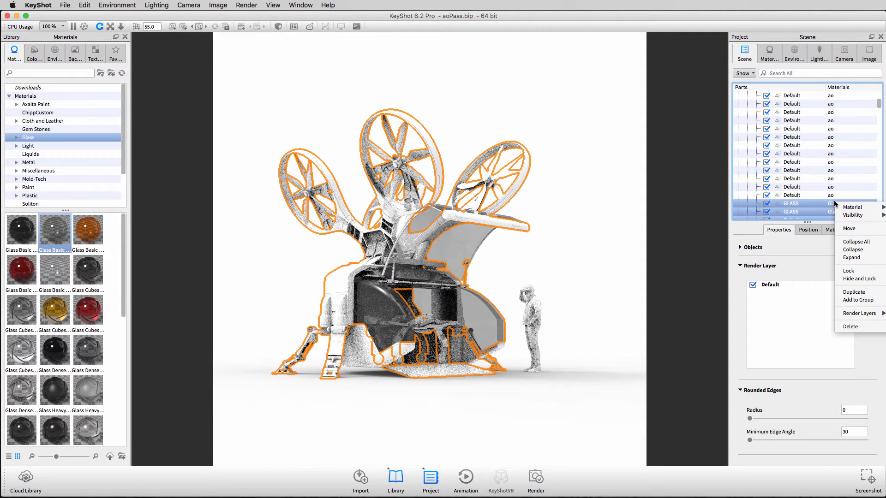
left_click(858, 300)
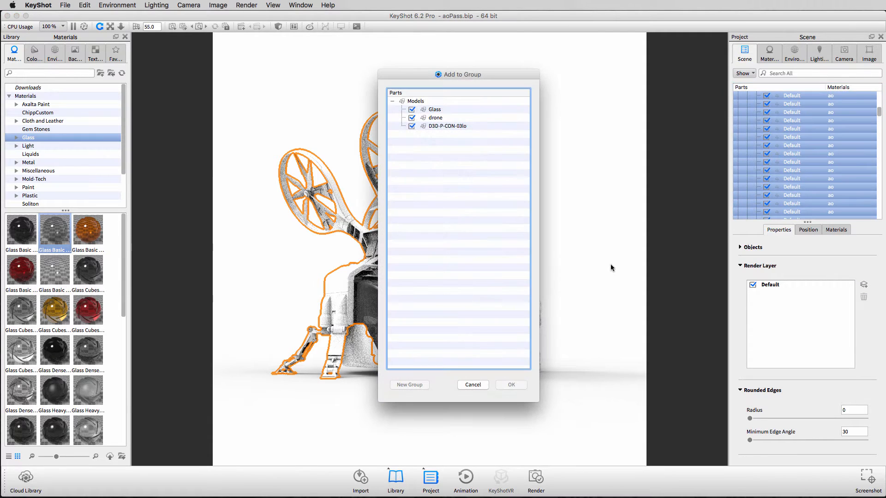
left_click(478, 384)
left_click(529, 272)
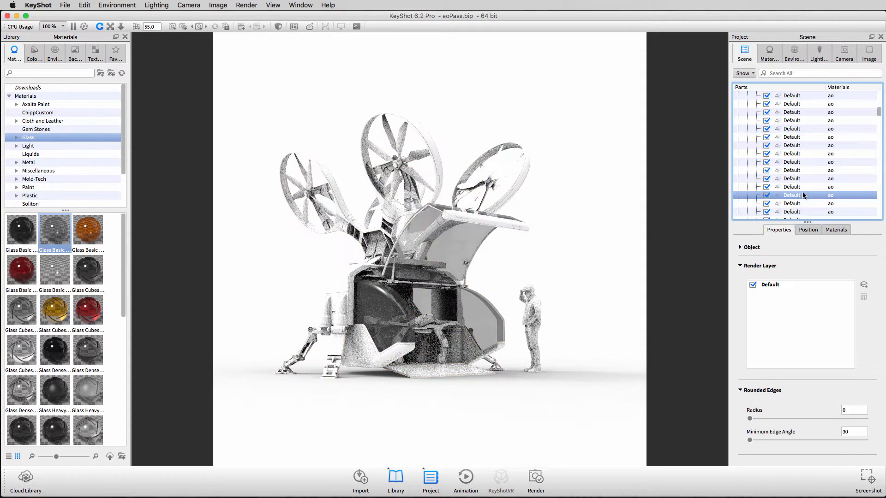
Step: Select the two lower GLASS parts of the drone together and add them to the existing Glass group
left_click(489, 317)
scroll(798, 119, "up", 2)
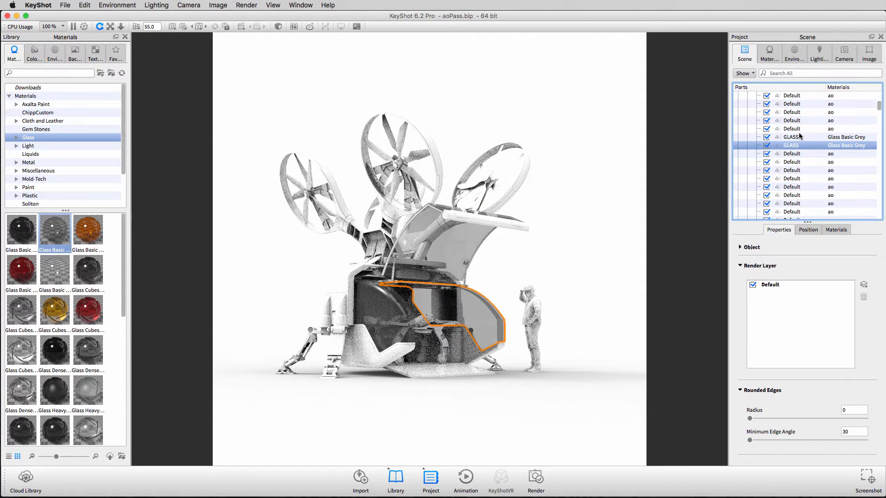
left_click(798, 137, "shift")
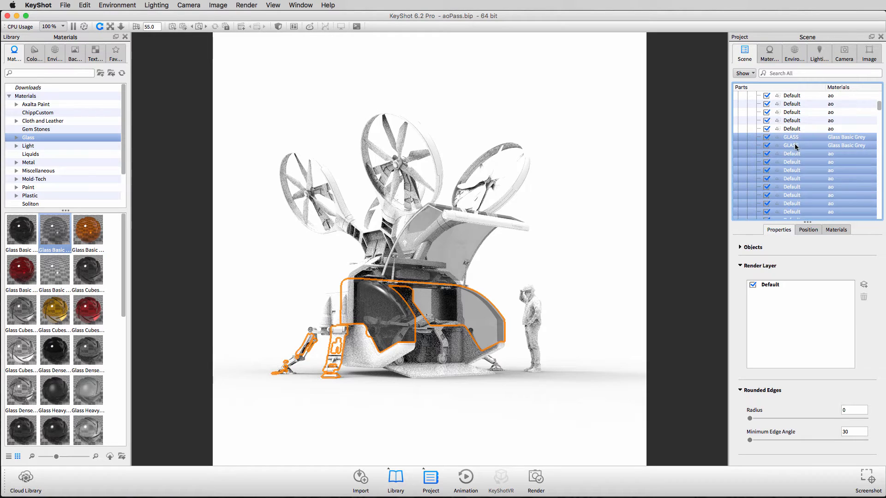
left_click(795, 145)
left_click(793, 137)
left_click(795, 145, "super")
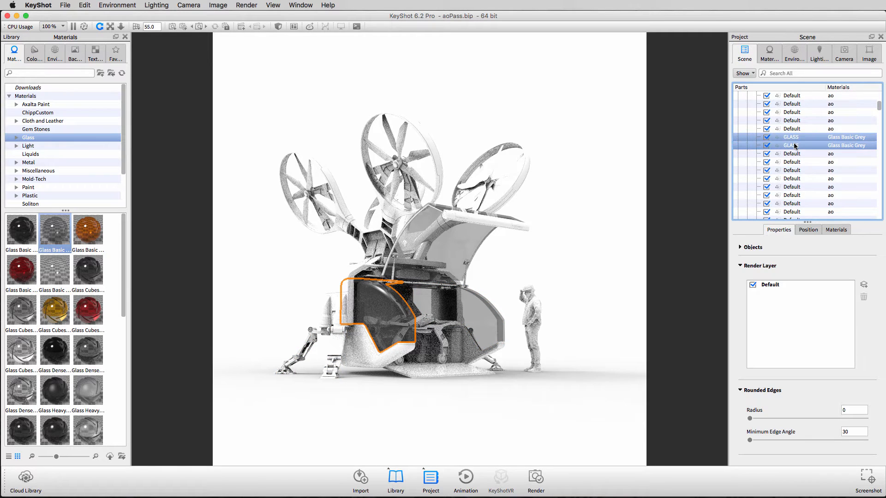
right_click(794, 145)
left_click(819, 242)
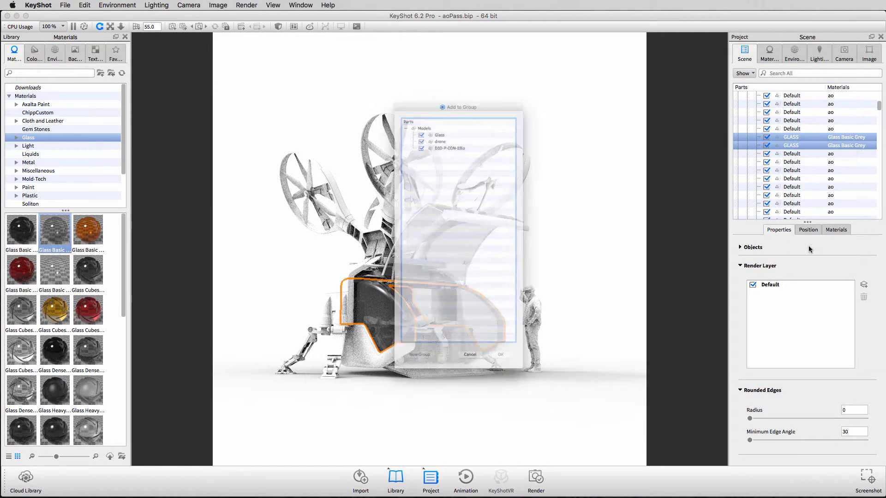
left_click(427, 109)
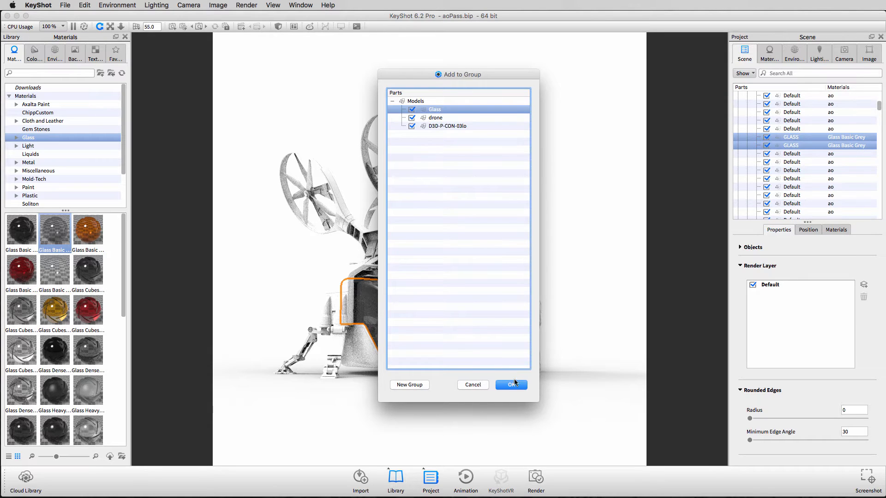
left_click(512, 385)
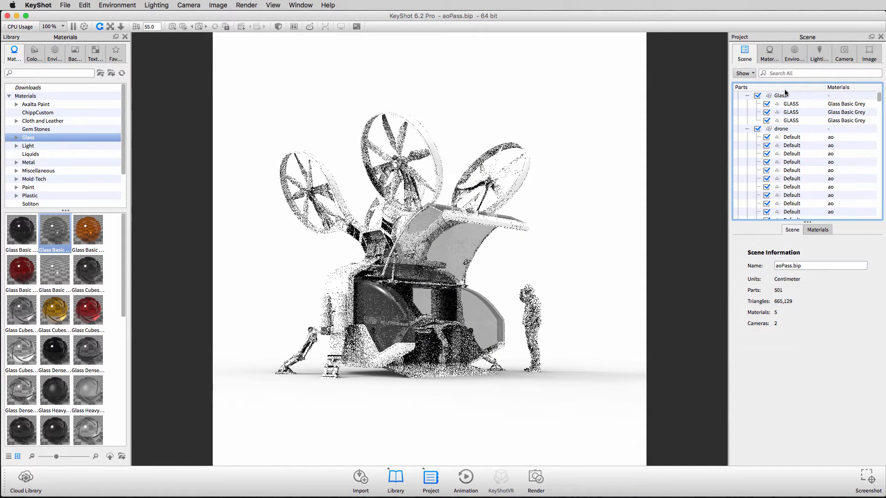
Step: Check the Glass group by toggling its visibility, and hide the drone and D3D-P-CON-03lo models to isolate the glass
left_click(757, 96)
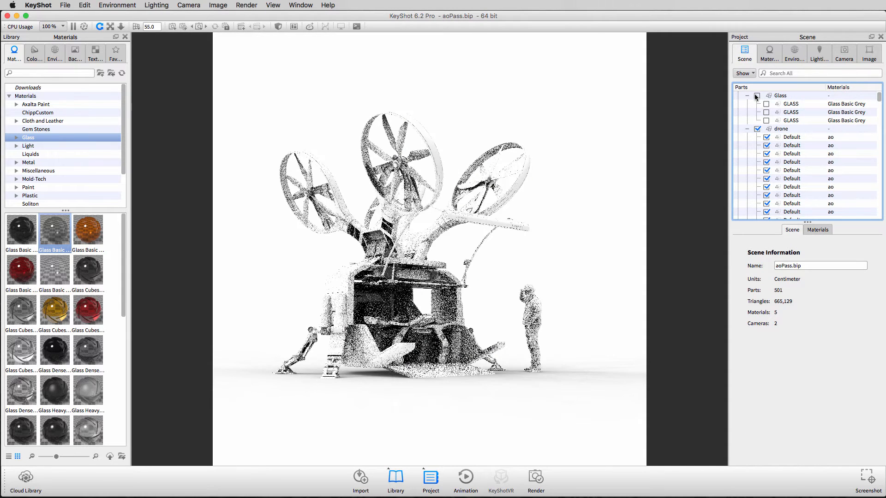
left_click(755, 95)
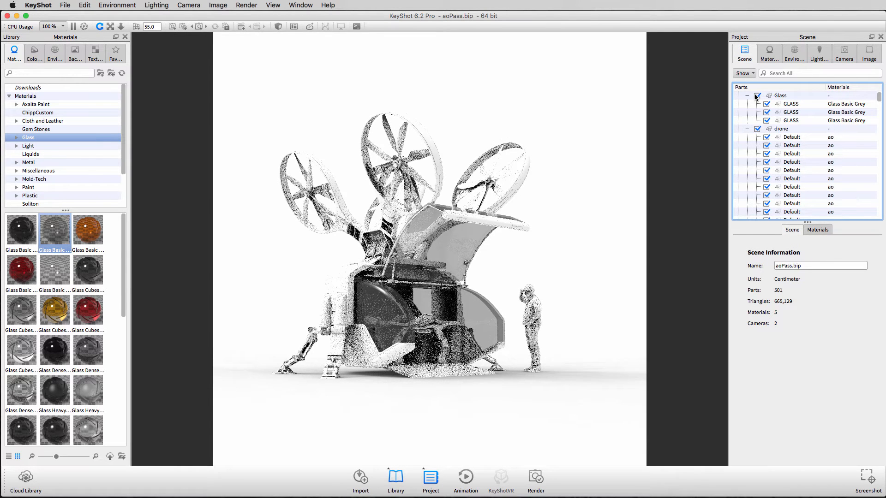
left_click(757, 128)
scroll(758, 128, "down", 5)
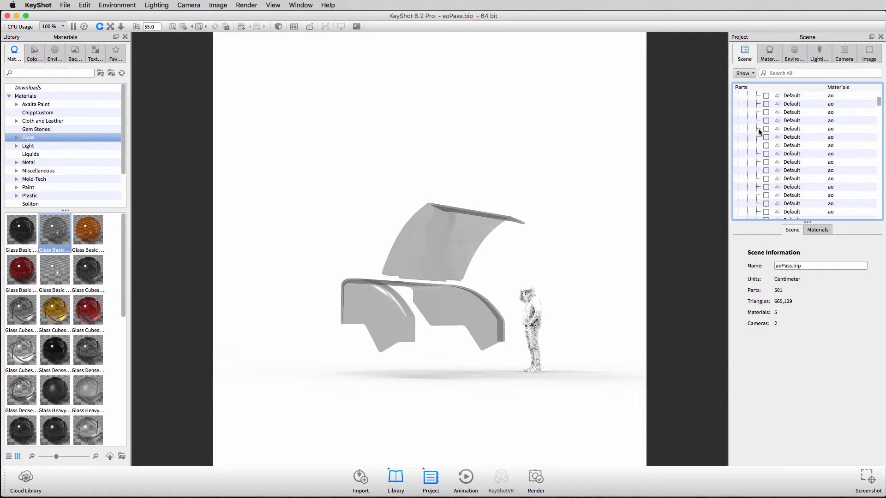
scroll(757, 129, "up", 5)
left_click(746, 137)
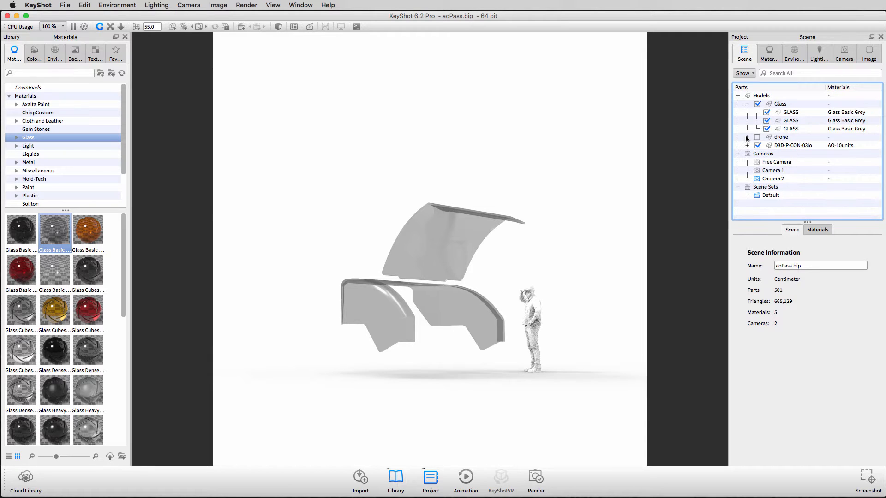
left_click(756, 146)
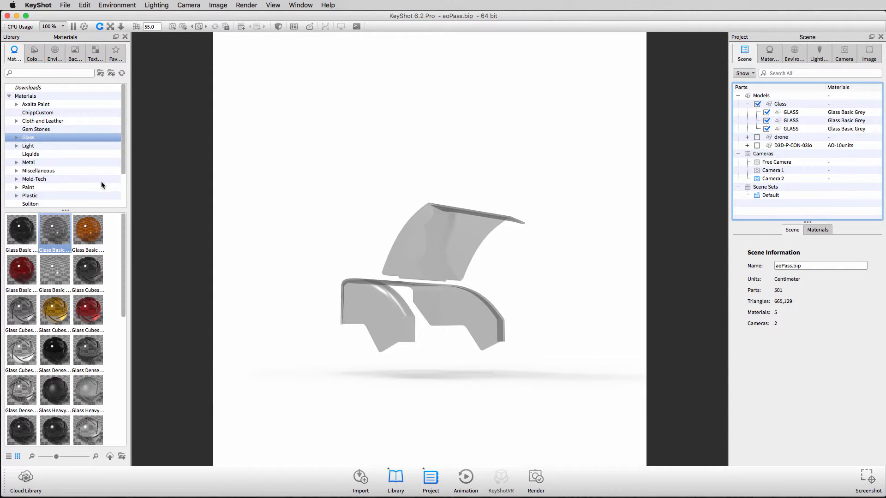
Step: Apply the glass toon material from the ChippCustom library folder to the glass parts
scroll(38, 161, "down", 3)
scroll(38, 161, "up", 3)
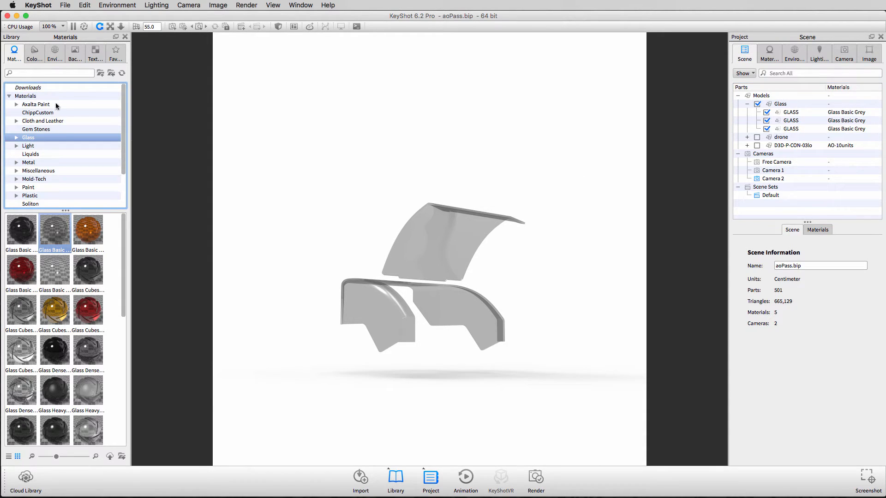
left_click(48, 112)
scroll(68, 386, "down", 10)
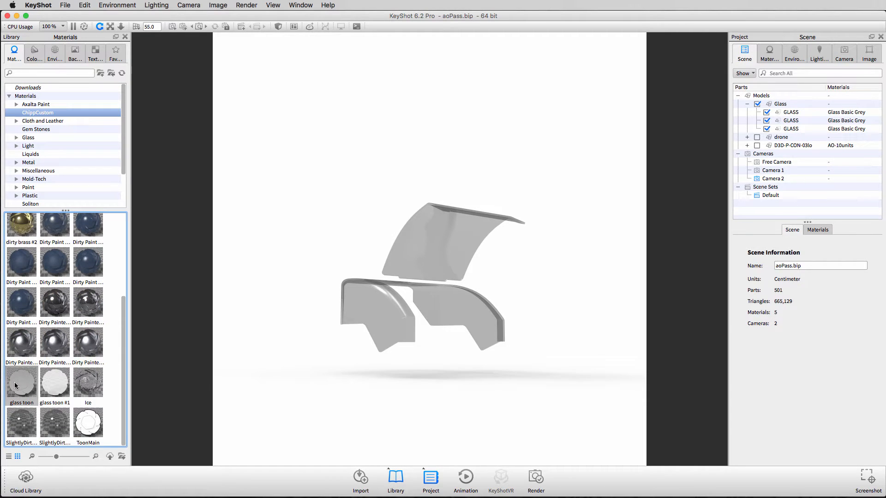
mouse_move(15, 386)
left_click_drag(15, 385, 433, 343)
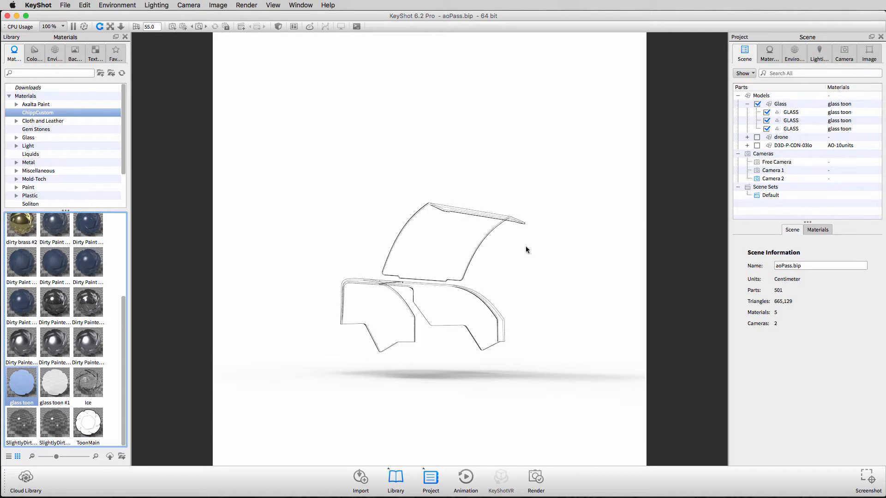
Step: Turn off ground shadows in the environment settings
double_click(455, 248)
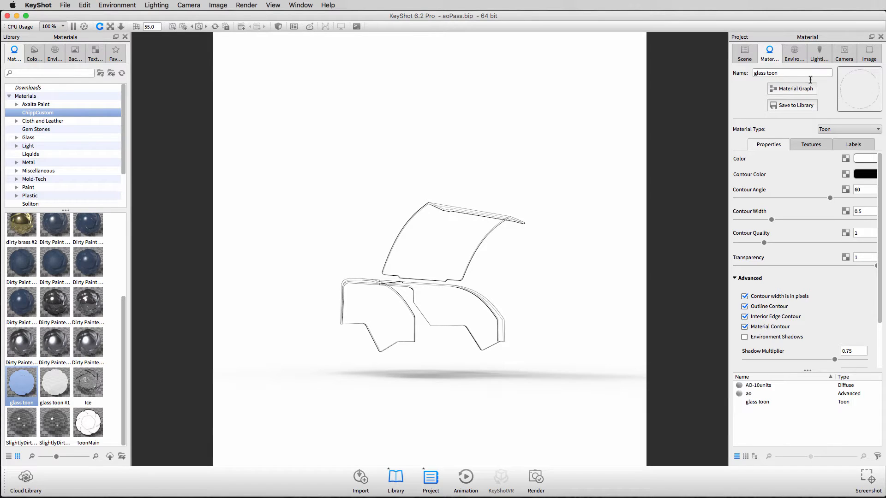
left_click(796, 53)
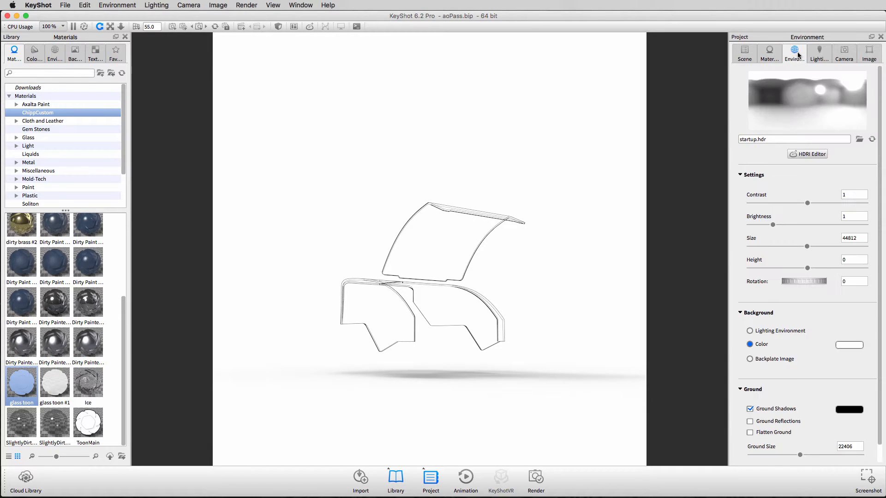
left_click(766, 410)
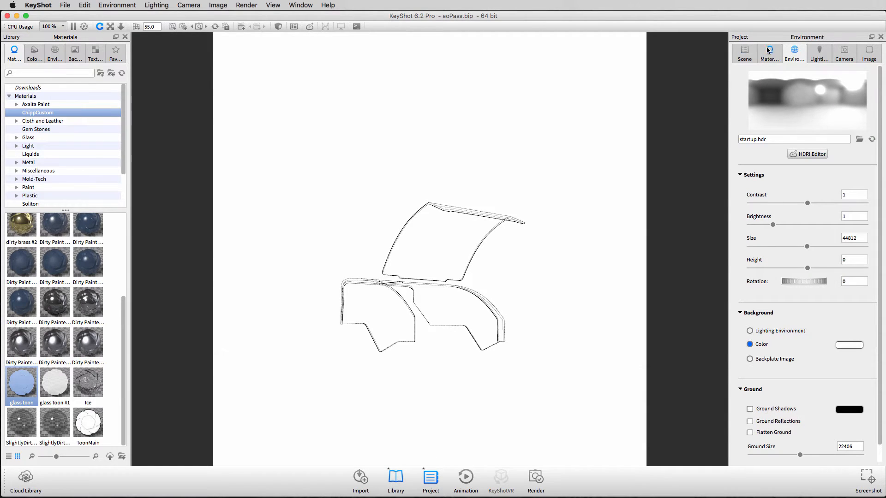
left_click(743, 51)
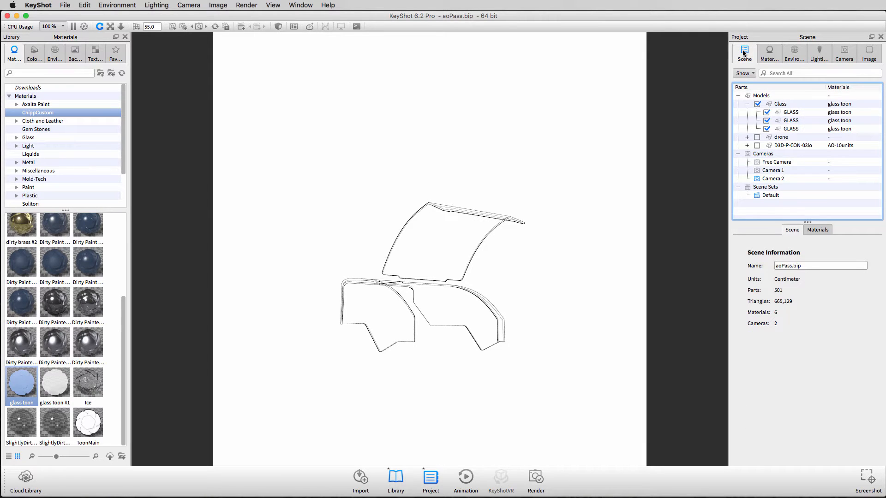
Step: Set the glass toon material's contour angle to 60.57
left_click(794, 52)
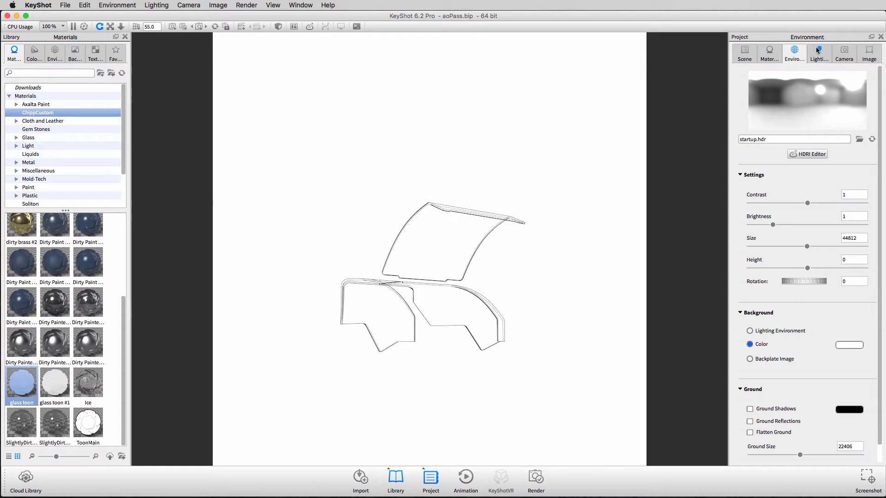
double_click(471, 239)
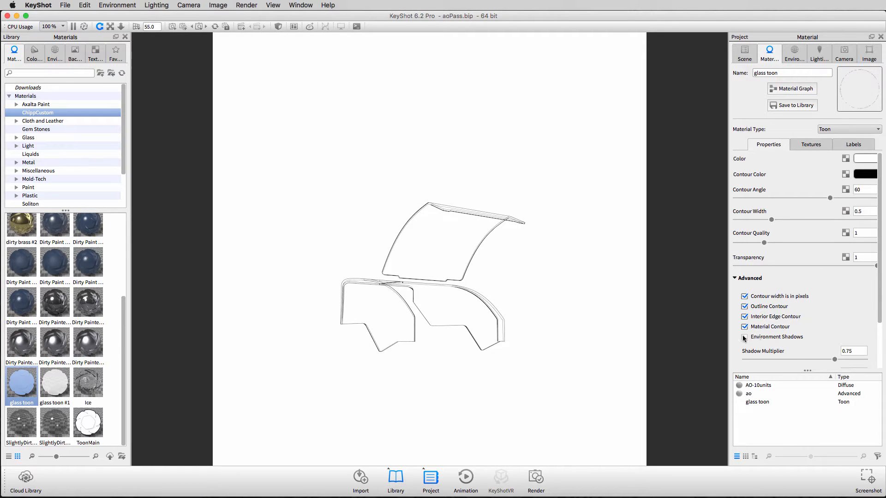
mouse_move(830, 198)
left_mouse_down()
mouse_move(766, 199)
mouse_move(830, 197)
left_mouse_up()
Step: Set the render output folder to techDemo
left_click(535, 478)
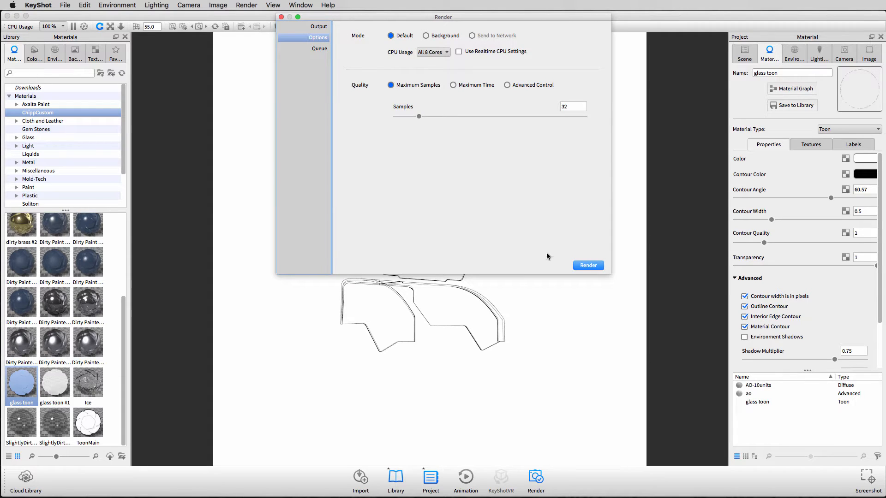
left_click(311, 27)
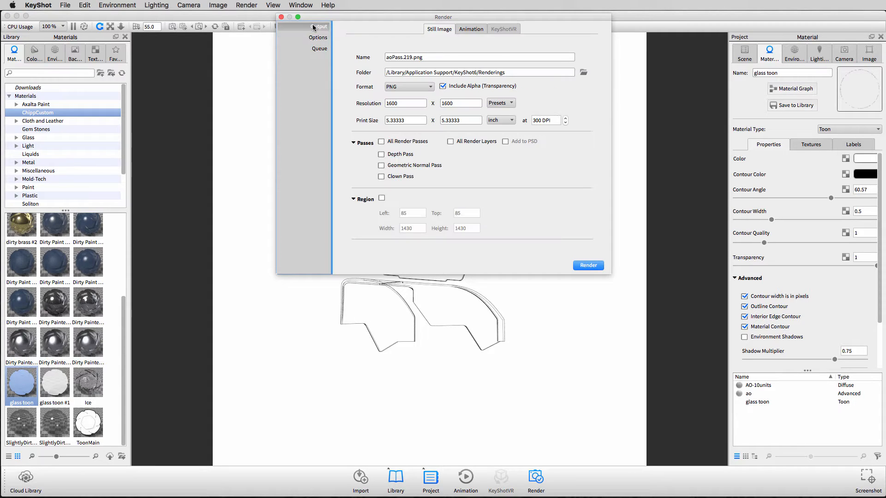
left_click(583, 72)
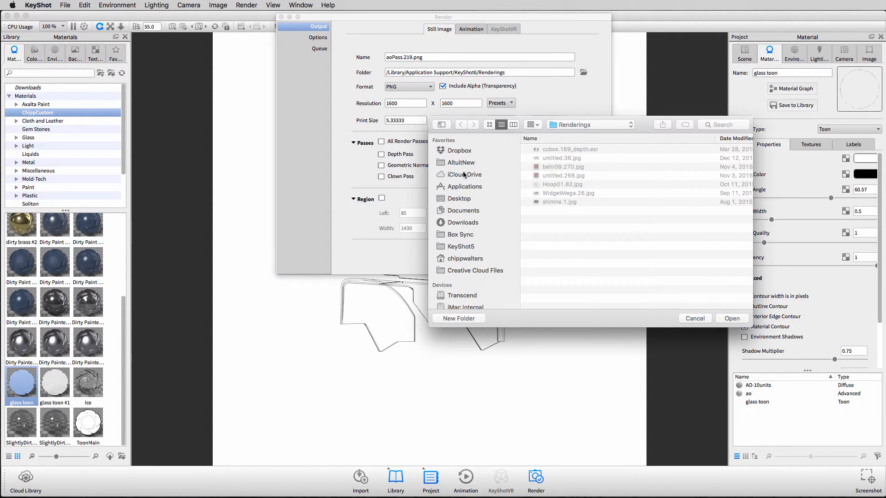
left_click(574, 125)
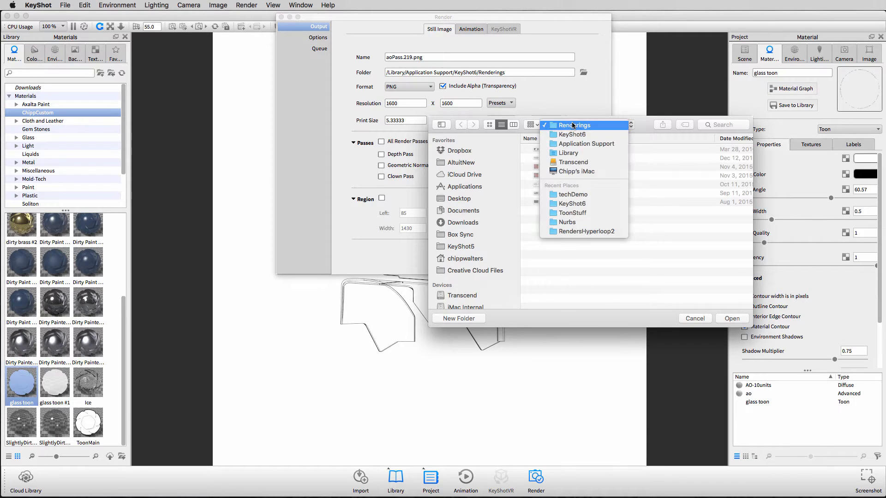
left_click(582, 197)
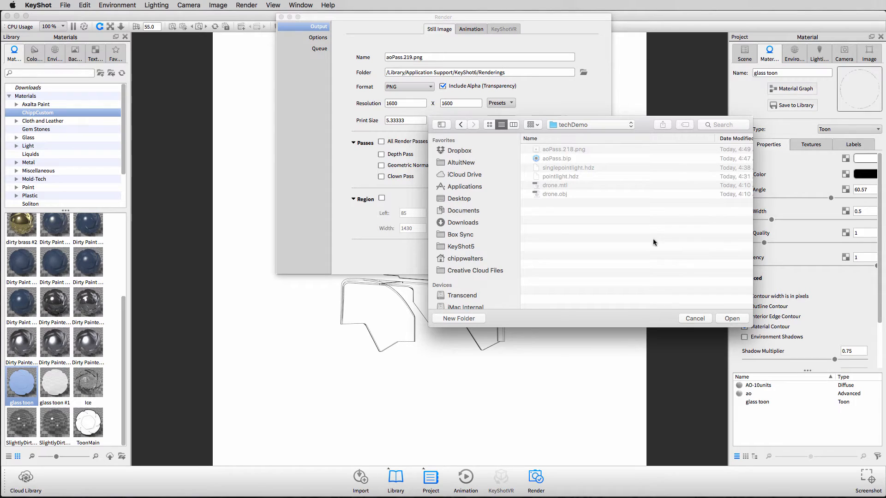
left_click(731, 318)
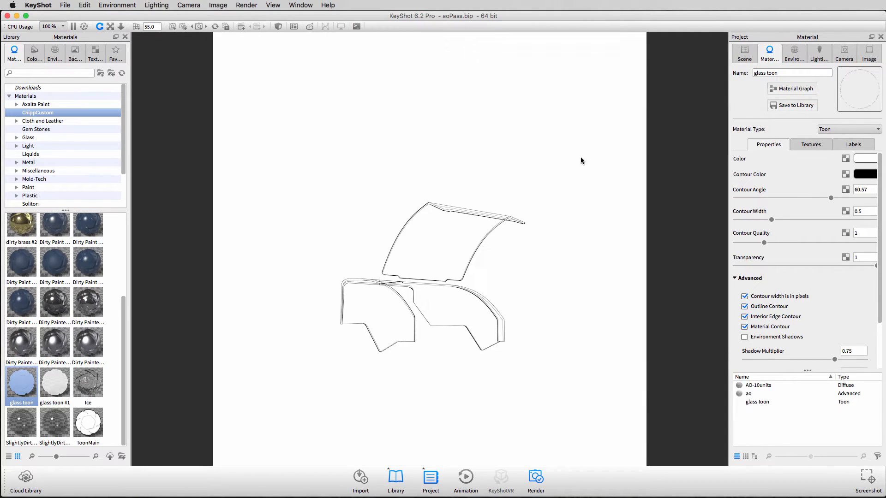
Step: Name the render output aoPassGLASSTOON.219.png and start rendering the still image
left_click(537, 480)
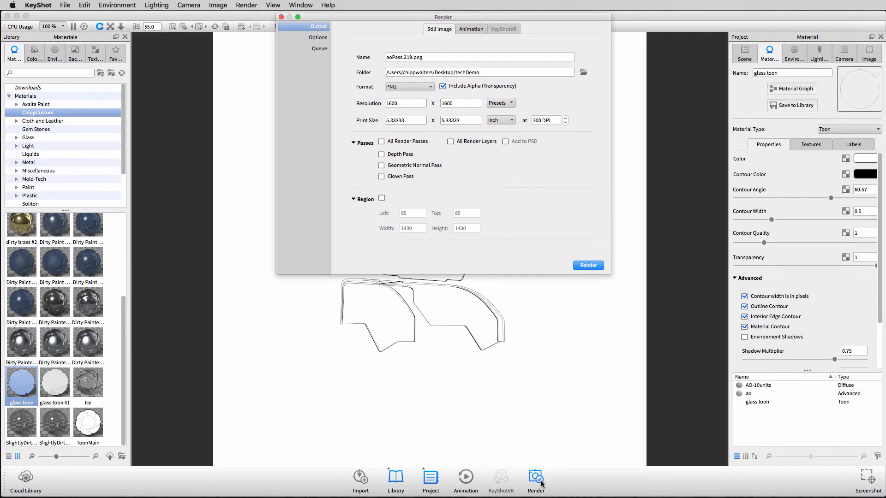
left_click(402, 56)
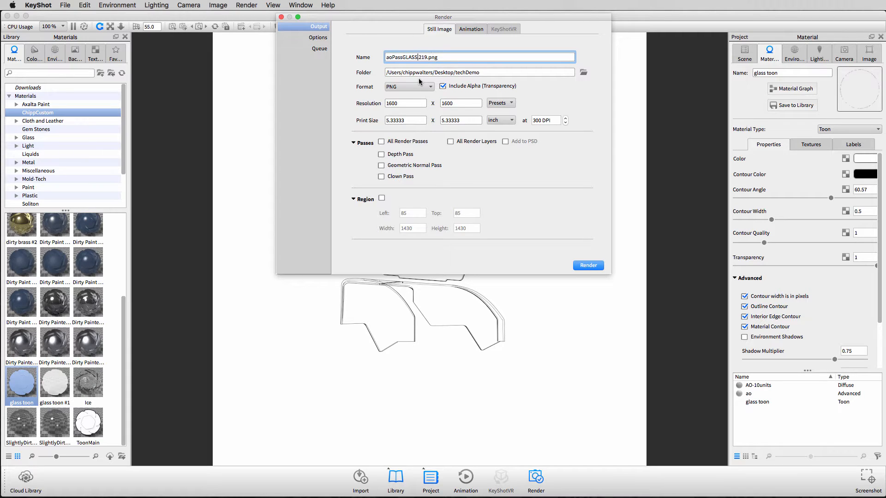
type("GLASSTOON.")
left_click(587, 266)
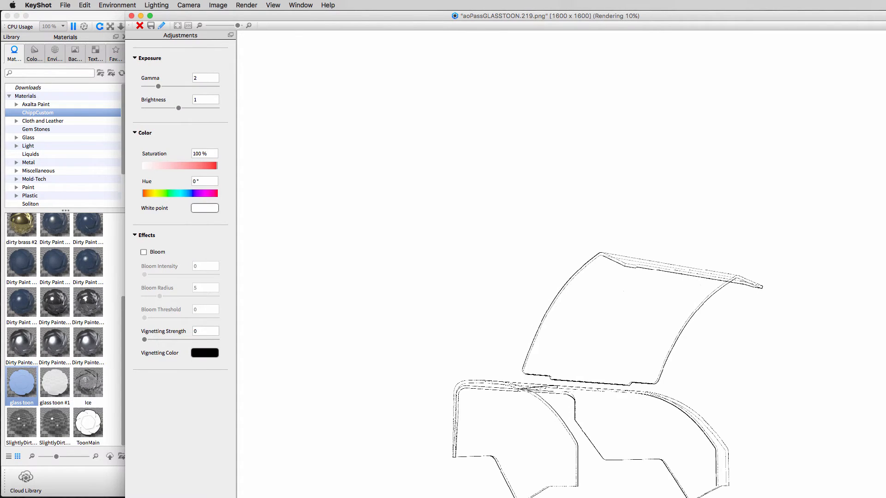
Step: Inspect the finished glass toon render at 100% zoom, save it, and close the render settings
mouse_move(885, 497)
left_mouse_down()
mouse_move(876, 471)
mouse_move(884, 493)
left_mouse_up()
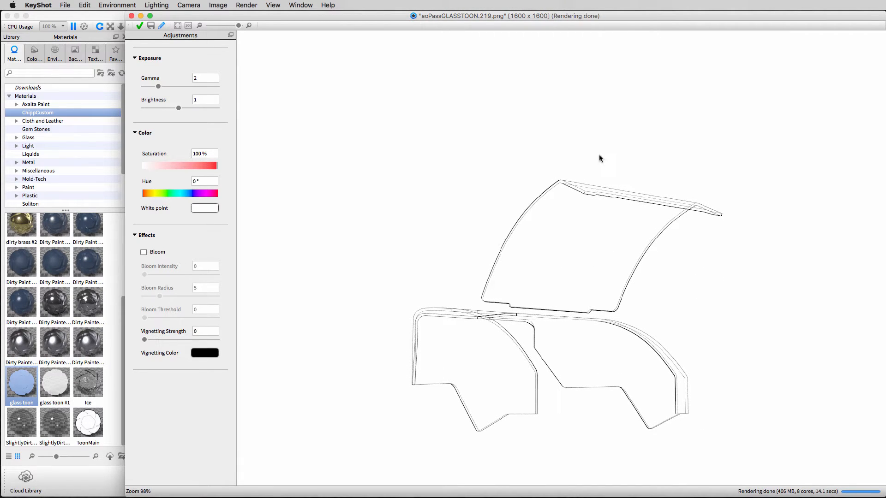
left_click(249, 25)
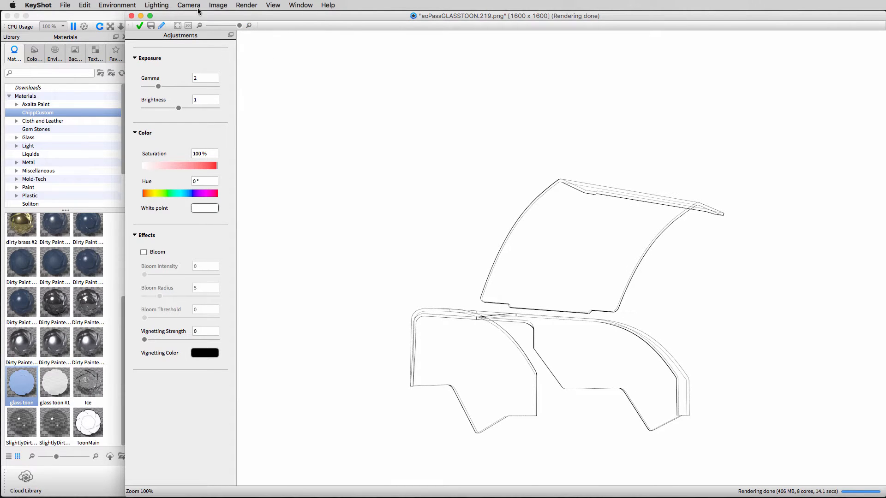
left_click(139, 26)
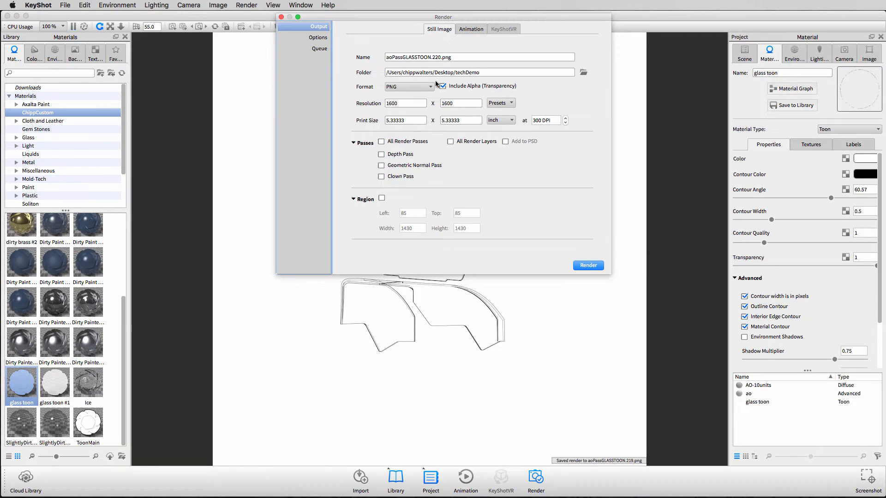
left_click(281, 17)
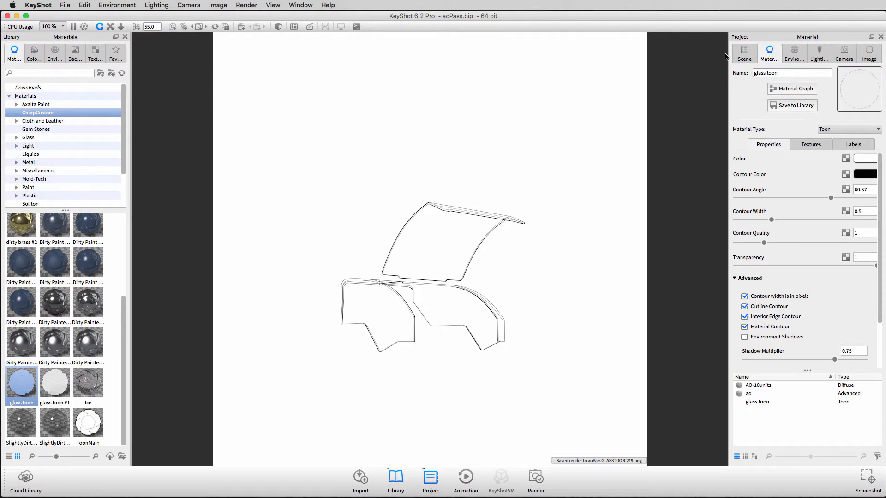
Step: Hide the Glass group and show the drone and D3D-P-CON-03lo models
left_click(747, 54)
left_click(757, 104)
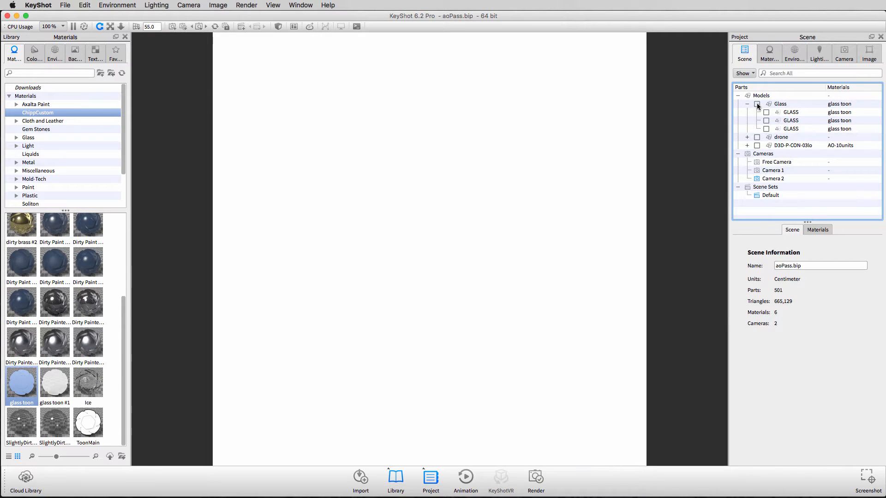
left_click(757, 137)
left_click(757, 145)
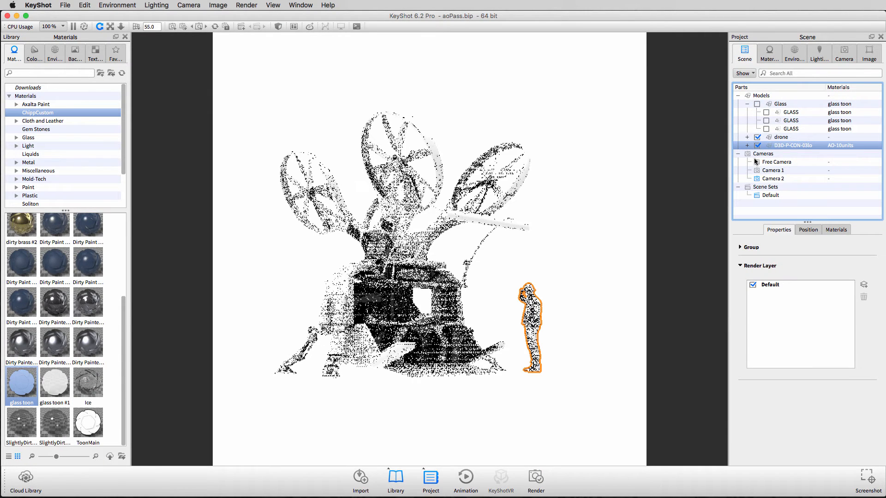
Step: Turn on ground shadows in the environment settings
left_click(818, 56)
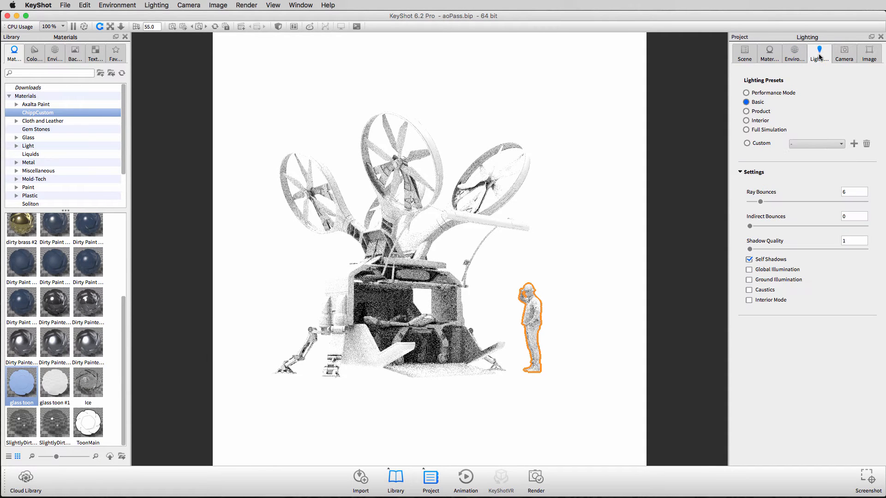
left_click(794, 54)
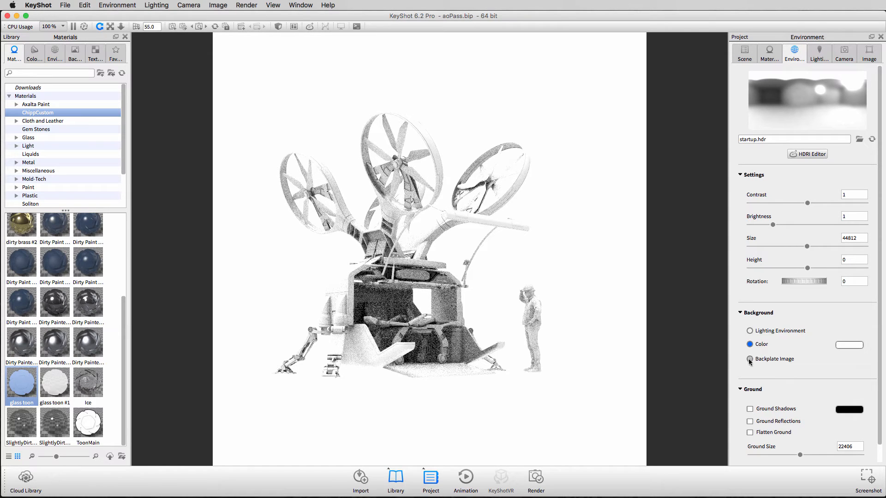
left_click(749, 409)
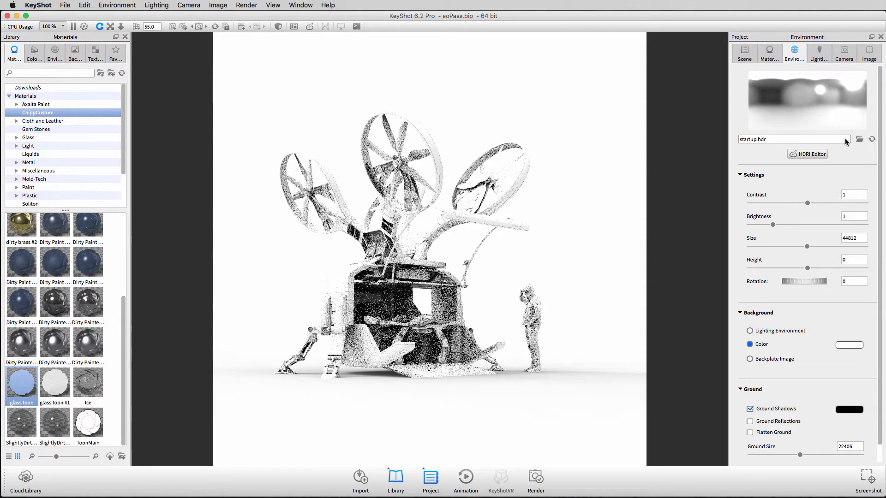
Step: Load singlepointlight.hdz from the techDemo folder as the lighting environment
left_click(860, 139)
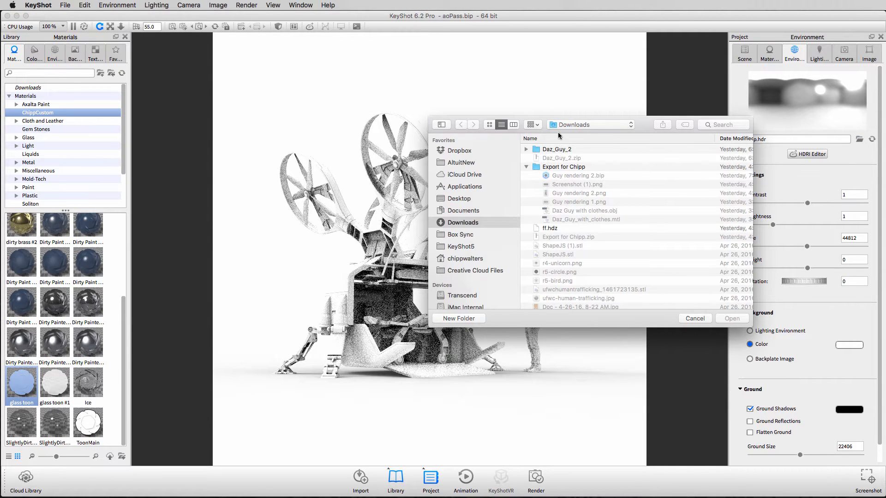
left_click(561, 125)
left_click(578, 185)
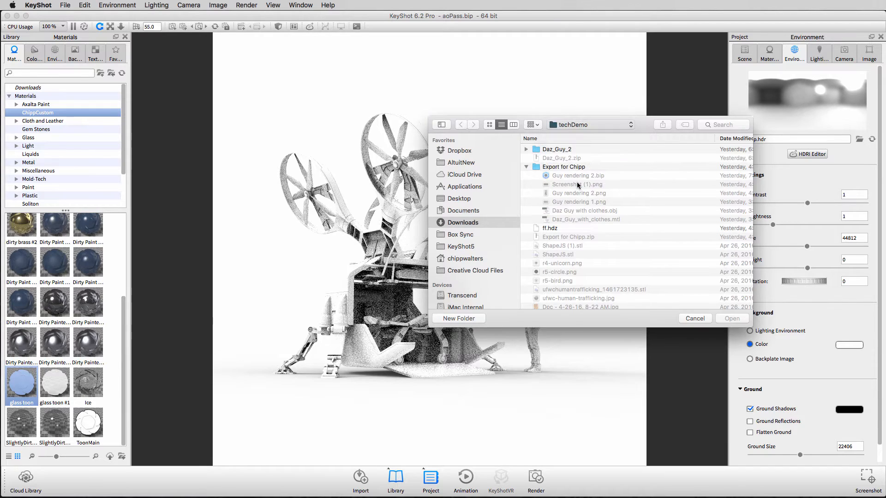
left_click(562, 177)
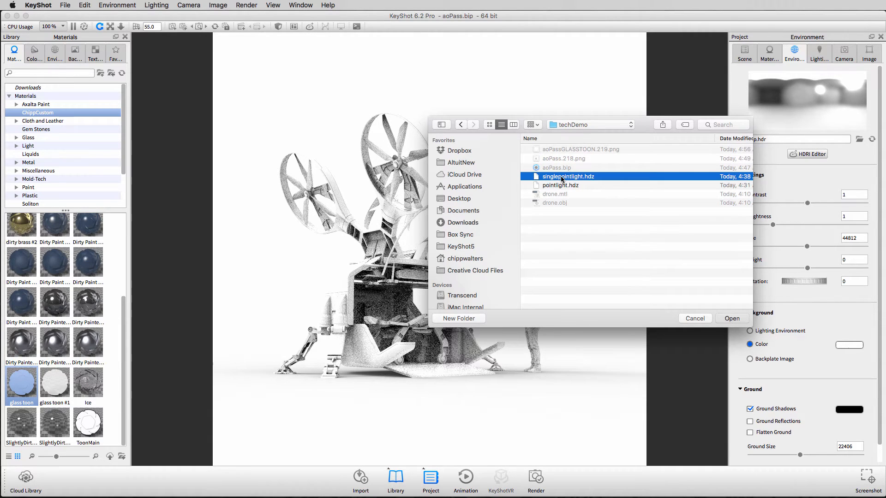
key("Return")
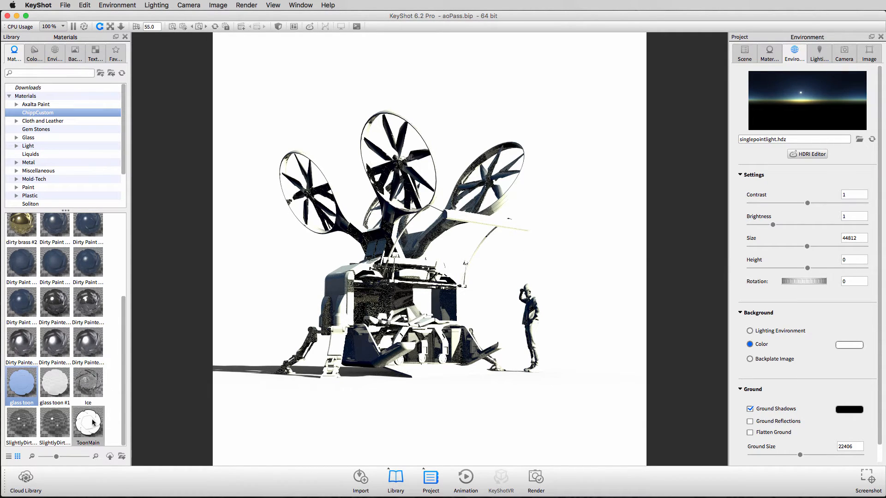
Step: Apply the ToonMain library material to the drone and to the standing human figure
mouse_move(93, 422)
left_mouse_down()
mouse_move(234, 360)
mouse_move(337, 298)
left_mouse_up()
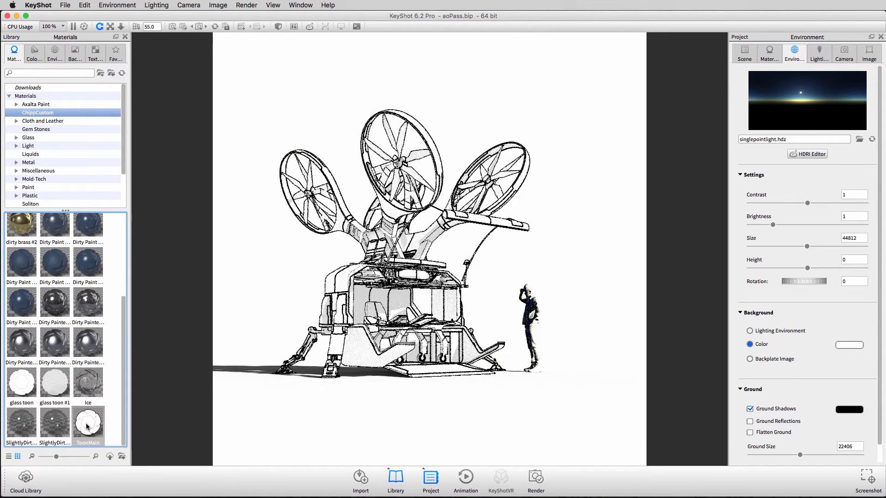
mouse_move(87, 427)
left_mouse_down()
mouse_move(207, 387)
mouse_move(549, 318)
mouse_move(535, 323)
left_mouse_up()
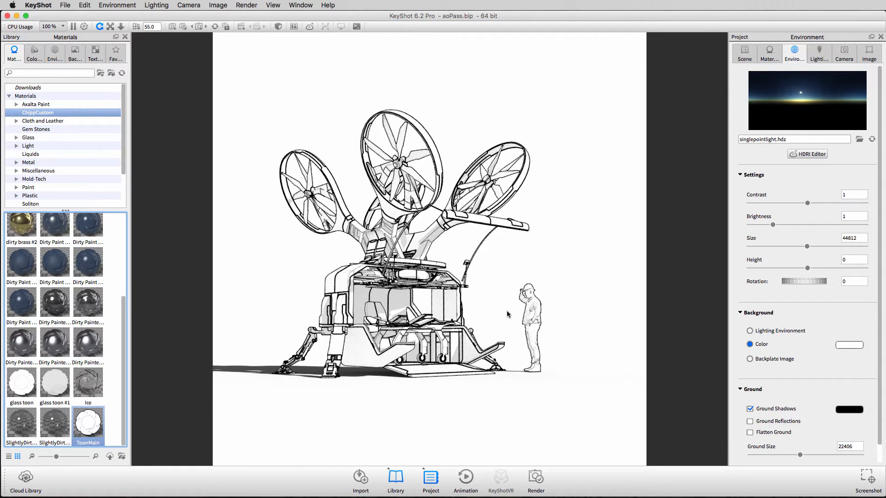
Step: Try a near-zero contour angle on the drone's ToonMain material, and set the angle to 55.89
double_click(446, 314)
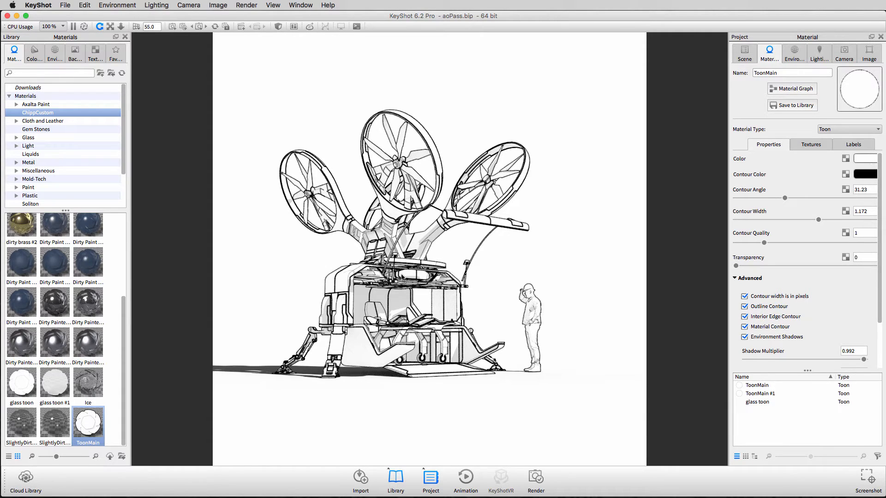
scroll(401, 277, "up", 10)
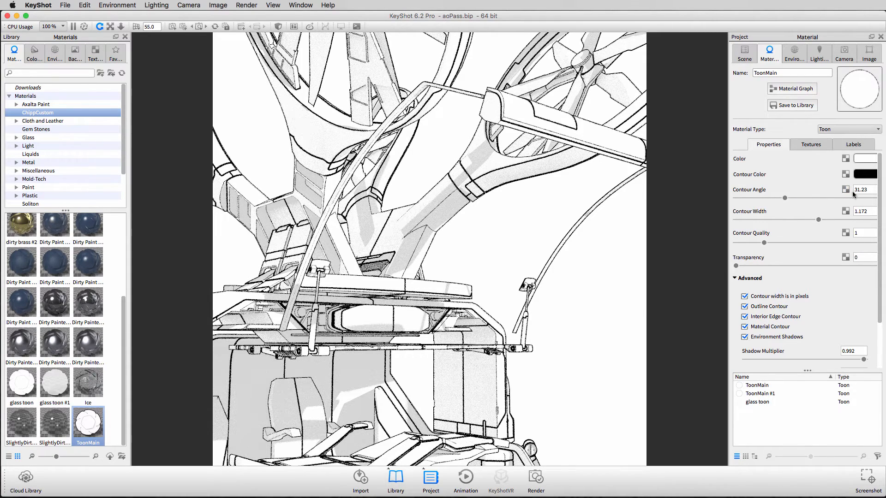
left_click_drag(784, 198, 737, 208)
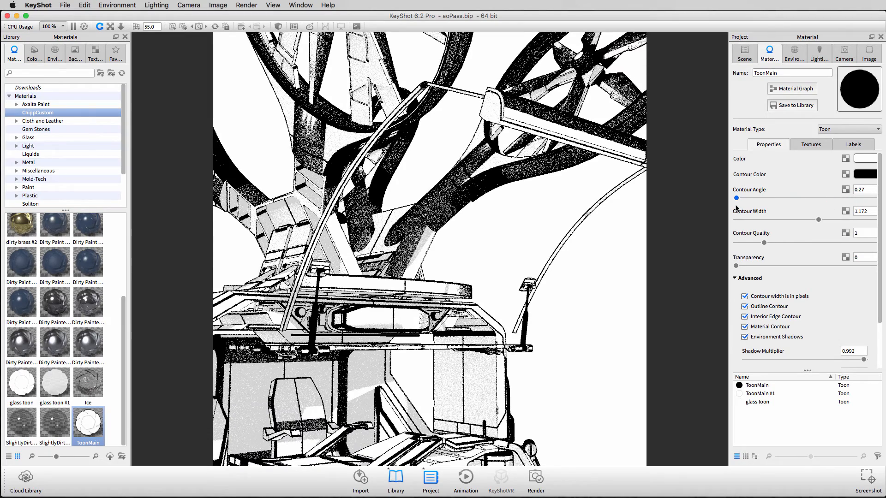
left_click_drag(737, 208, 823, 198)
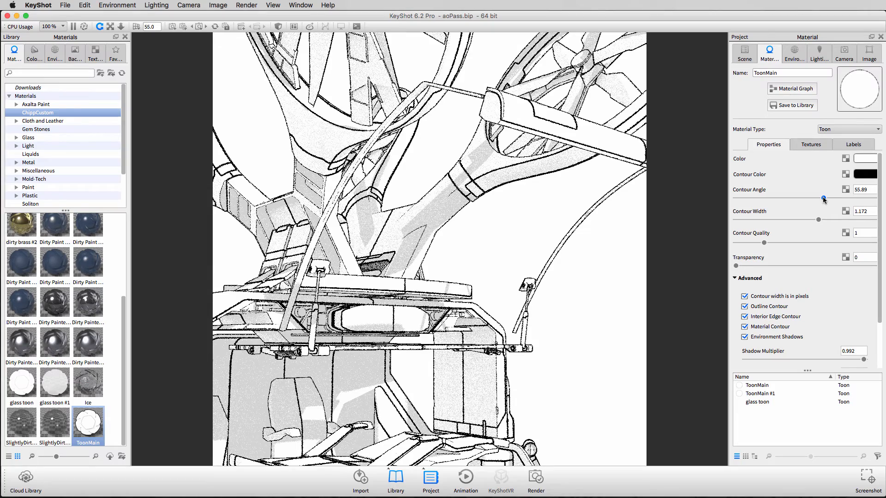
Step: Set the contour quality of the drone's ToonMain material to 2, checking the line work close up
left_click_drag(552, 351, 574, 295)
middle_click_drag(574, 295, 439, 266)
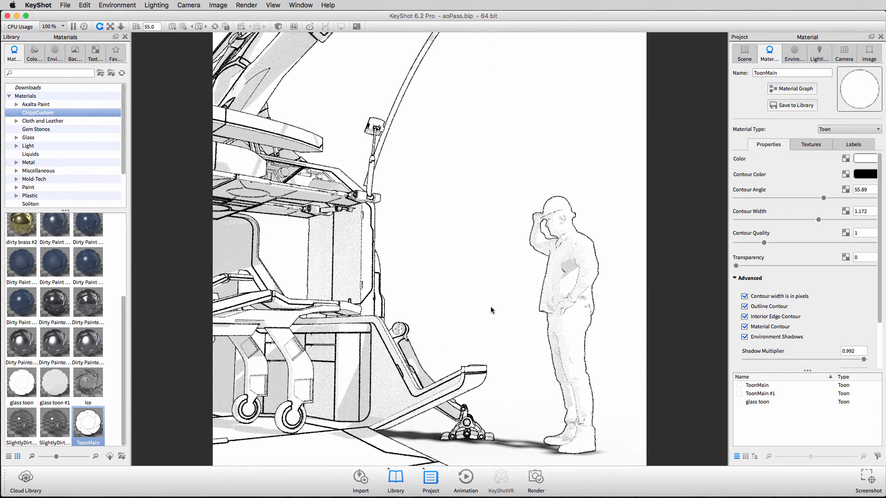
scroll(414, 236, "up", 8)
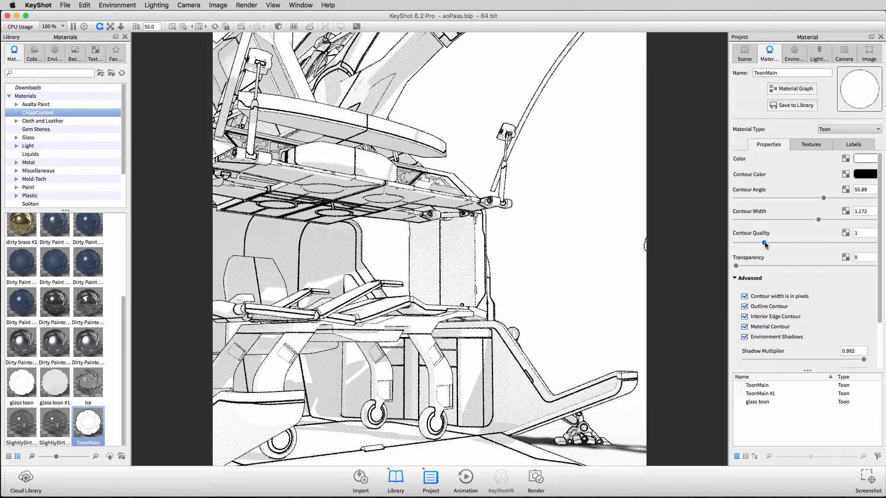
left_click_drag(764, 243, 785, 241)
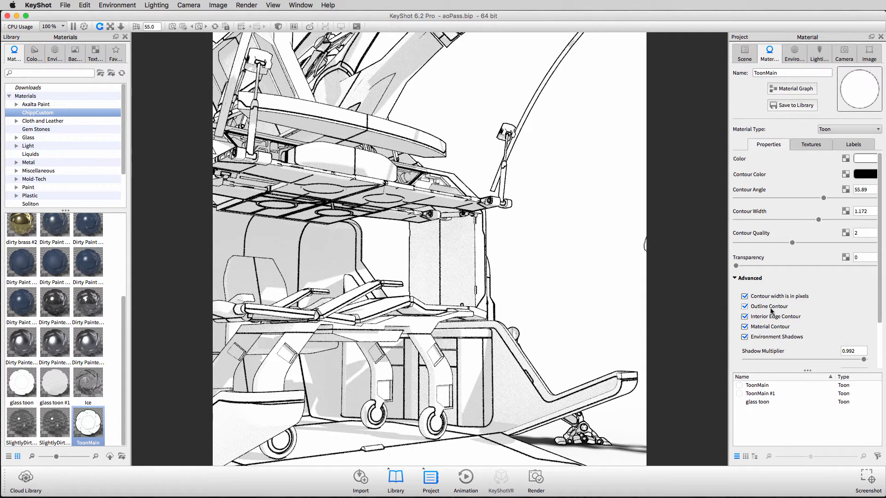
Step: Compare the drone's line work by turning the ToonMain material's part contour off and on again
scroll(807, 308, "down", 3)
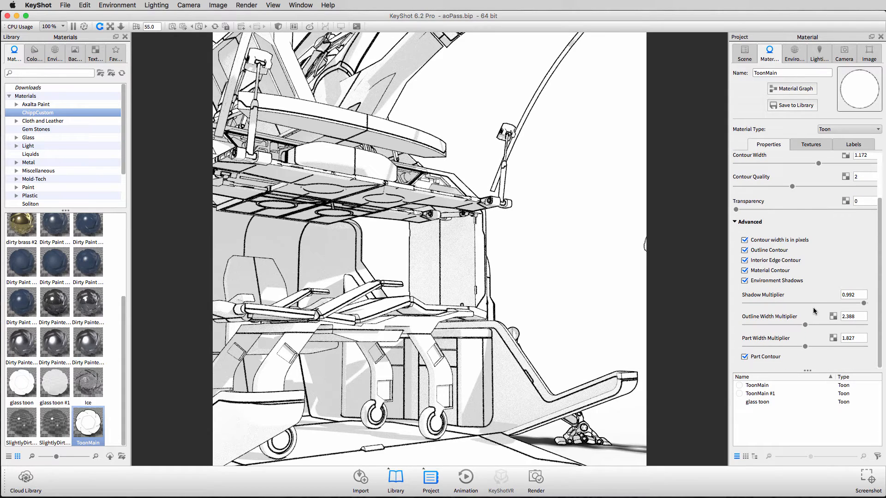
left_click(744, 357)
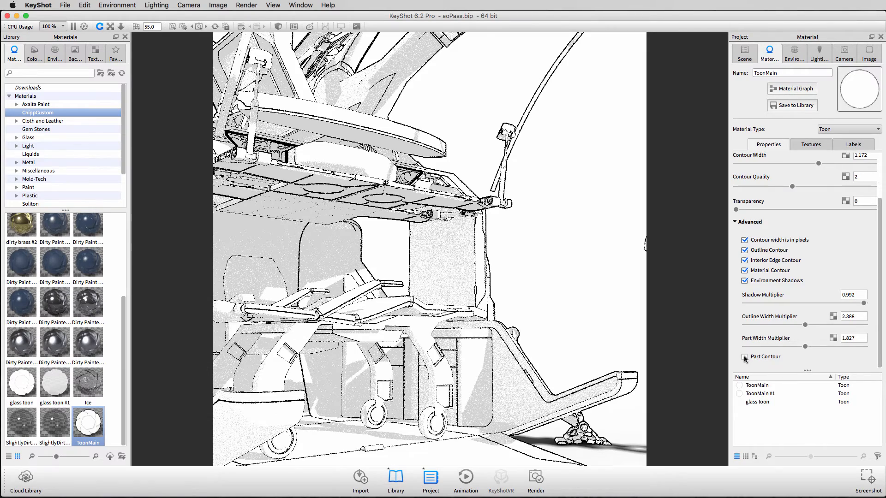
left_click(744, 357)
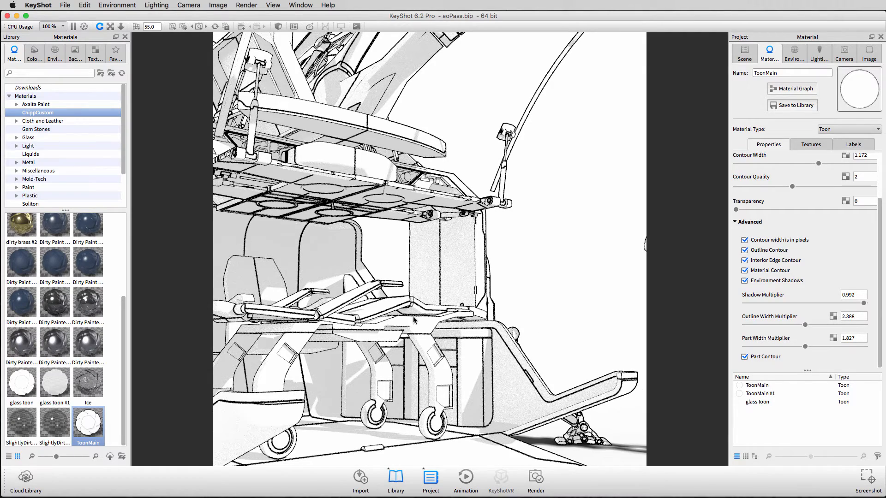
Step: Set the contour angle of the human figure's toon material to 12.96
scroll(456, 298, "down", 10)
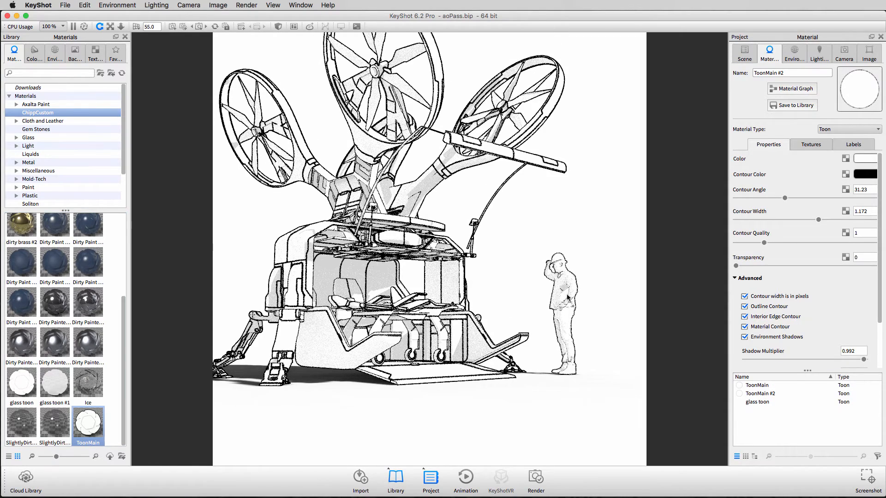
left_click_drag(785, 198, 757, 198)
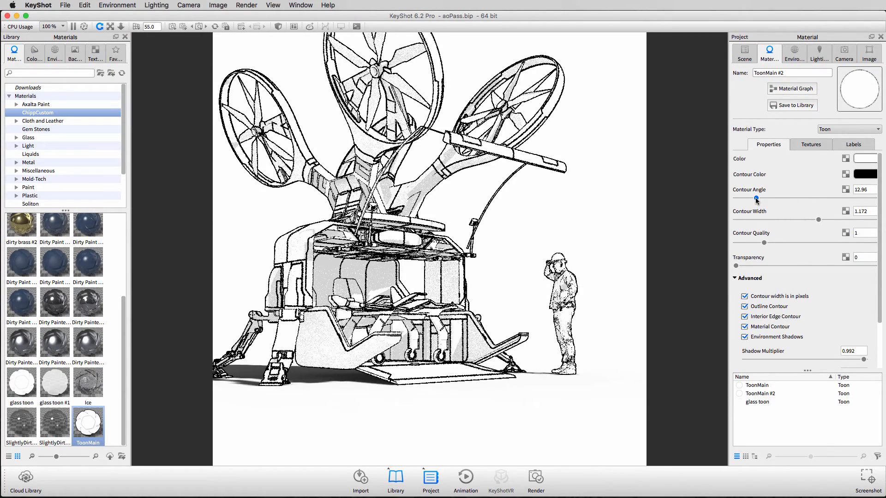
Step: Lower the contour angle of the ToonMain #2 material to 7.92
left_click_drag(757, 200, 751, 201)
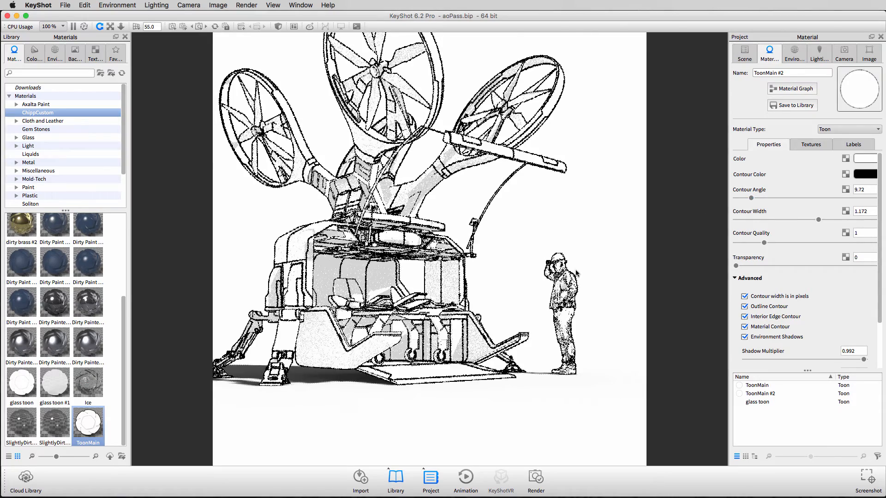
scroll(576, 274, "up", 5)
scroll(590, 275, "down", 5)
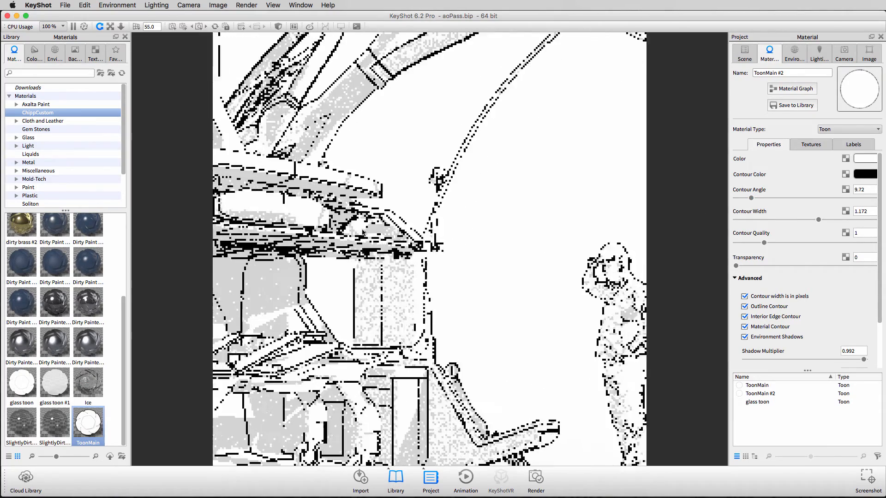
scroll(589, 275, "down", 3)
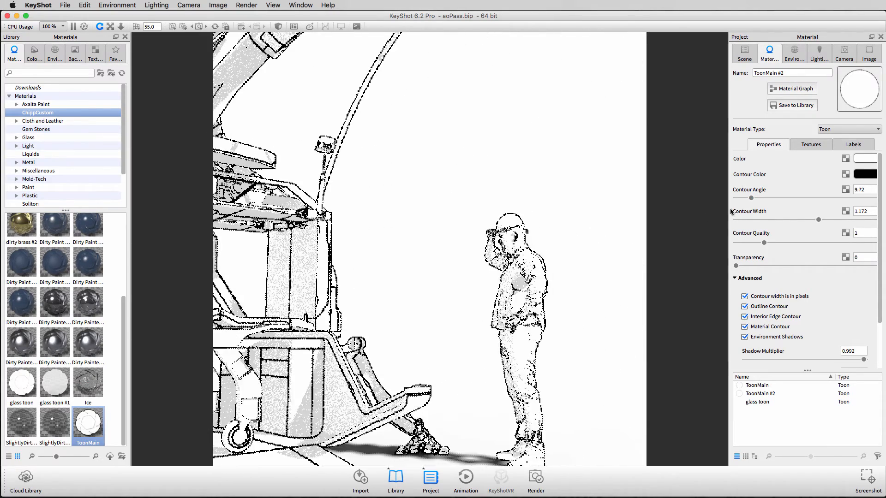
left_click_drag(751, 197, 748, 198)
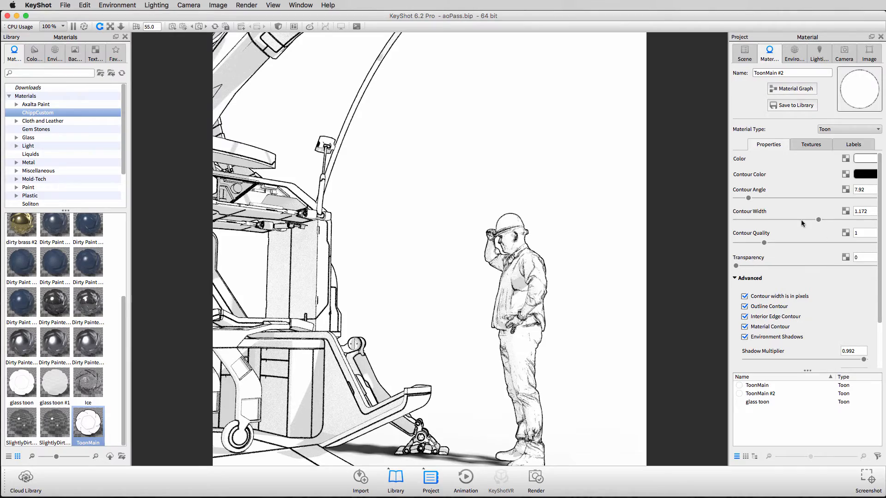
Step: Zoom out to check the whole drone and reset Camera 2 to its saved view
scroll(573, 277, "up", 4)
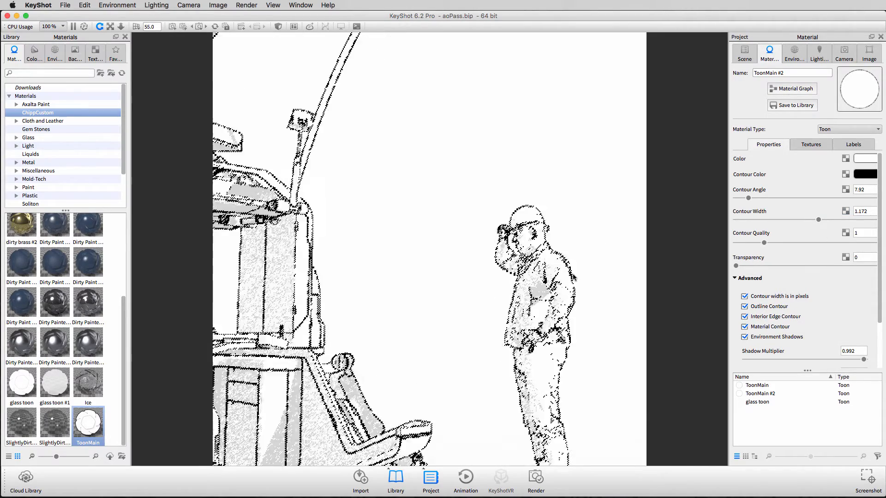
scroll(573, 277, "down", 7)
scroll(573, 277, "down", 6)
left_click_drag(564, 264, 711, 186)
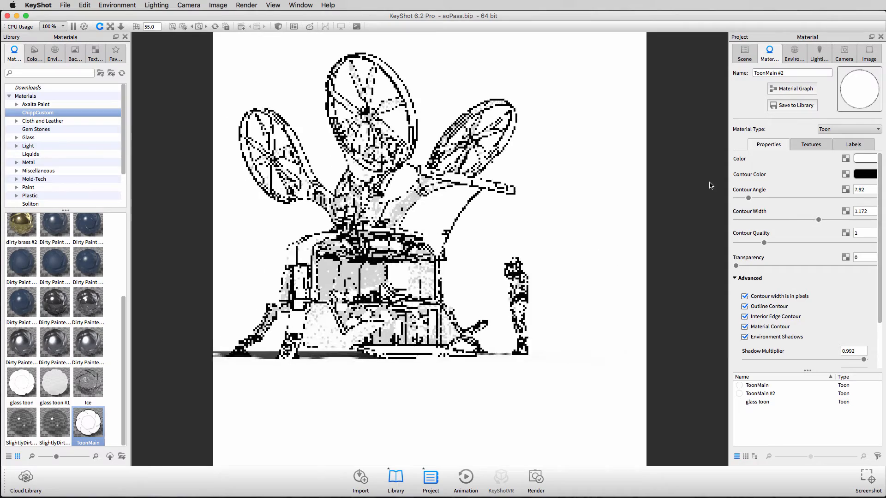
left_click(844, 53)
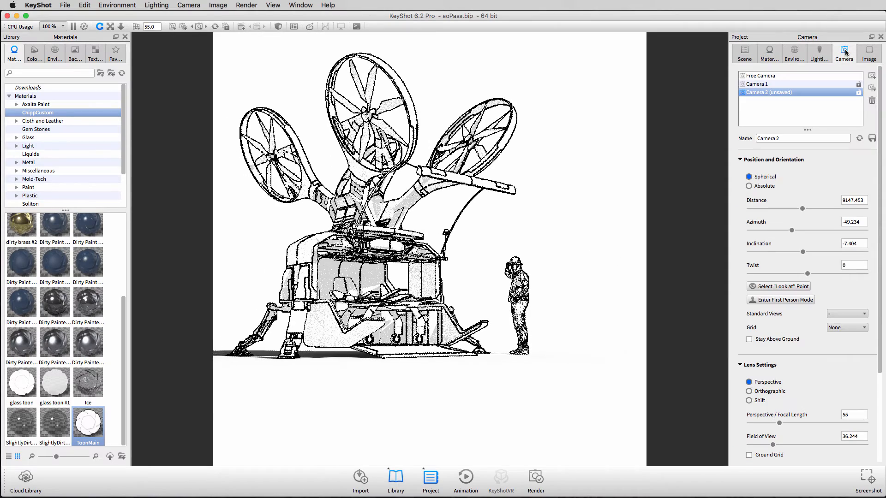
left_click(860, 139)
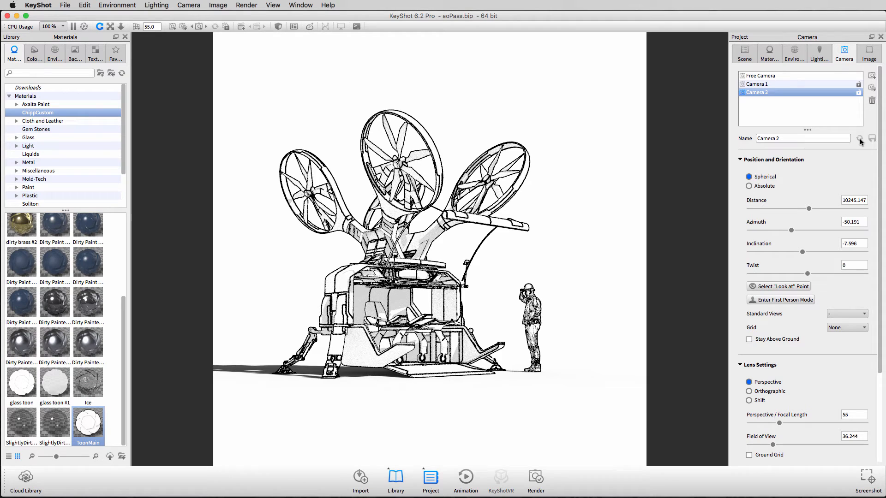
Step: Set the lighting environment's ground size to about 6704 and its rotation to 10
left_click(793, 59)
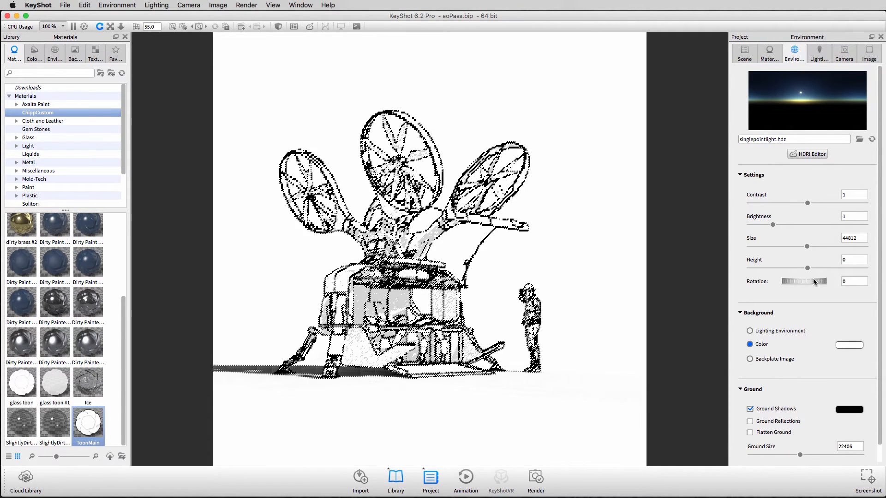
mouse_move(815, 281)
left_mouse_down()
mouse_move(756, 295)
mouse_move(826, 281)
left_mouse_up()
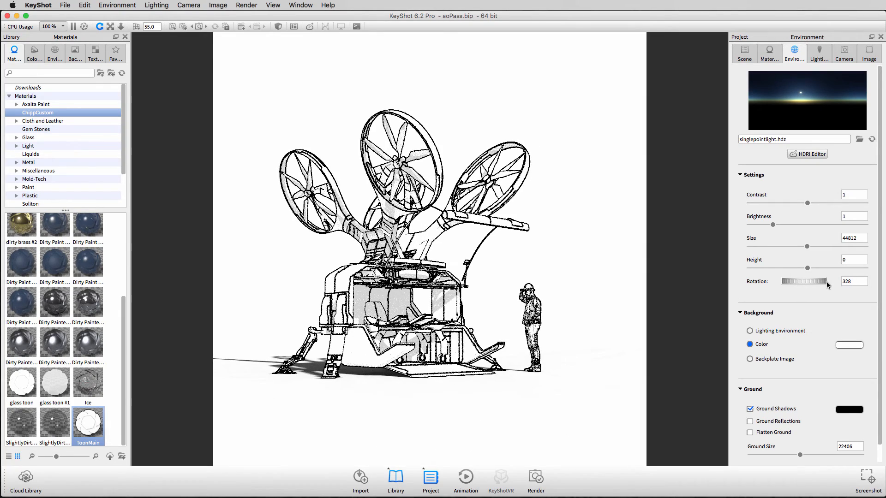
left_click_drag(802, 456, 766, 461)
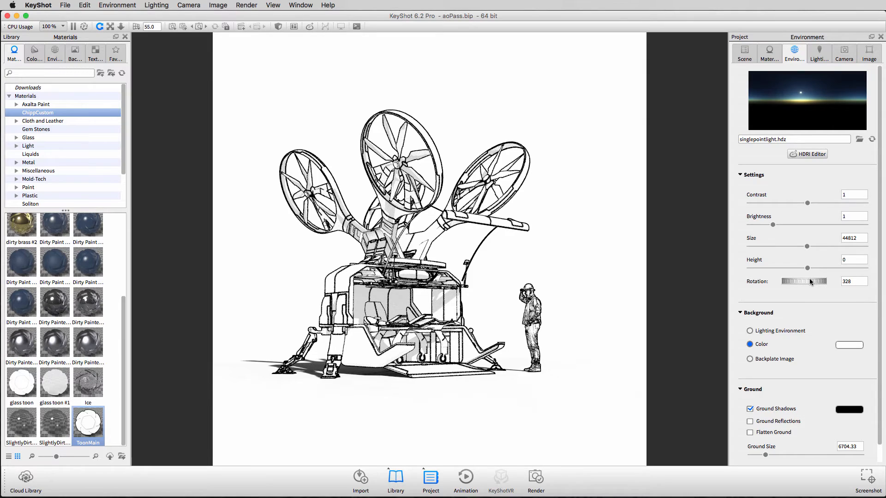
mouse_move(809, 279)
left_mouse_down()
mouse_move(802, 281)
mouse_move(823, 279)
left_mouse_up()
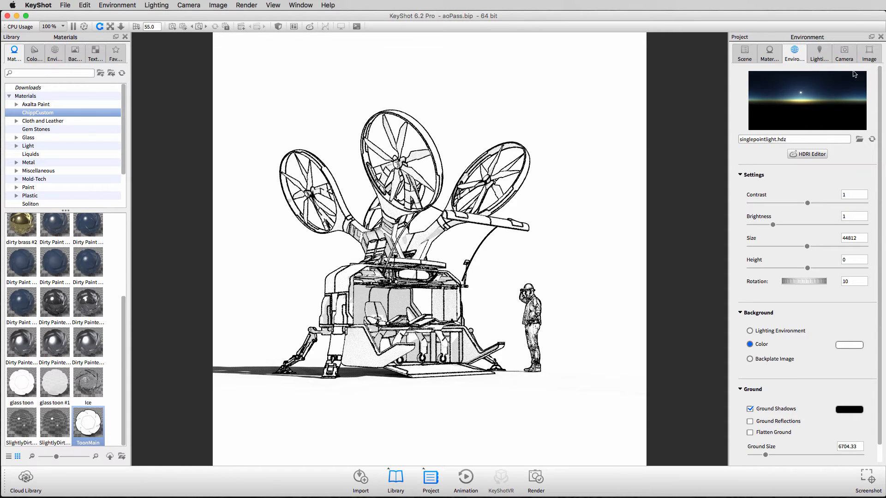
Step: Render the Camera 2 view as aoPassGLASSTOON.220.png, a 1600 x 1600 PNG still image with alpha transparency
left_click(844, 52)
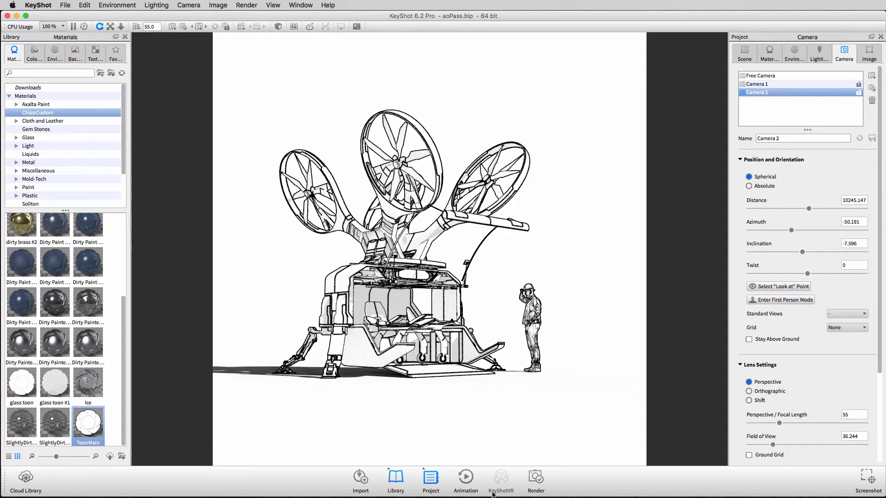
left_click(536, 479)
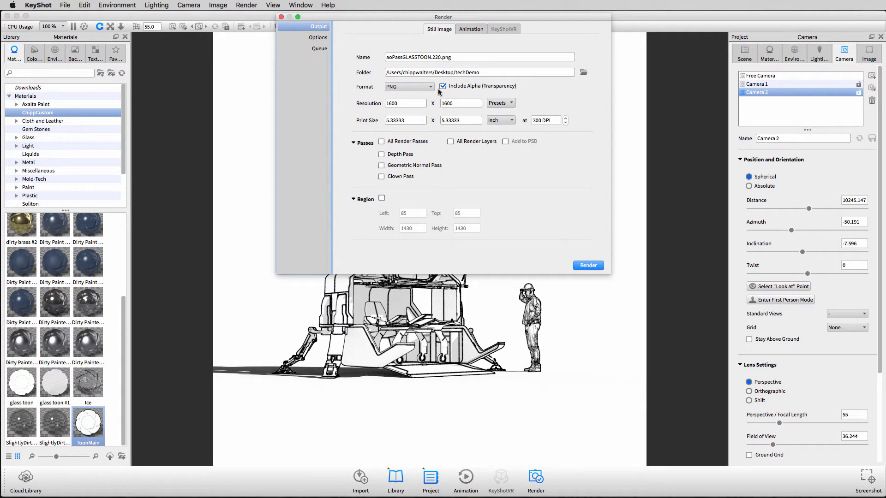
left_click(588, 266)
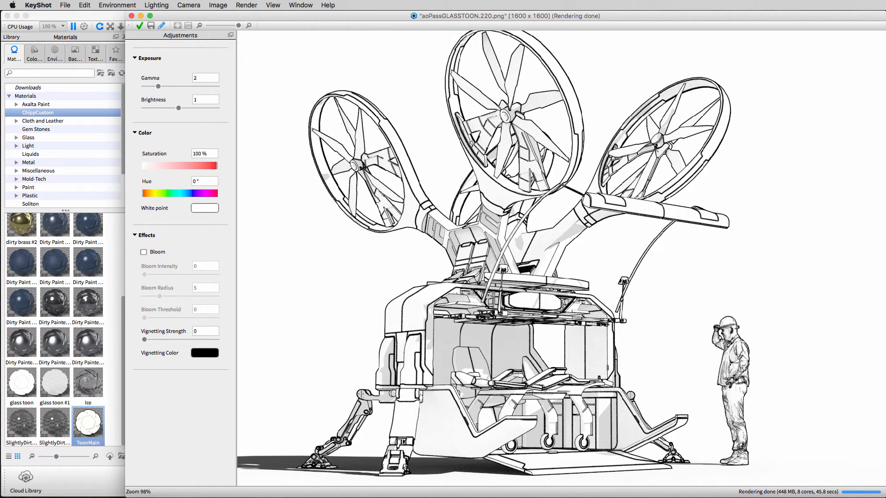
Step: Inspect the finished toon render at 100% zoom, accept it so it is saved, and close the render settings
left_click(249, 27)
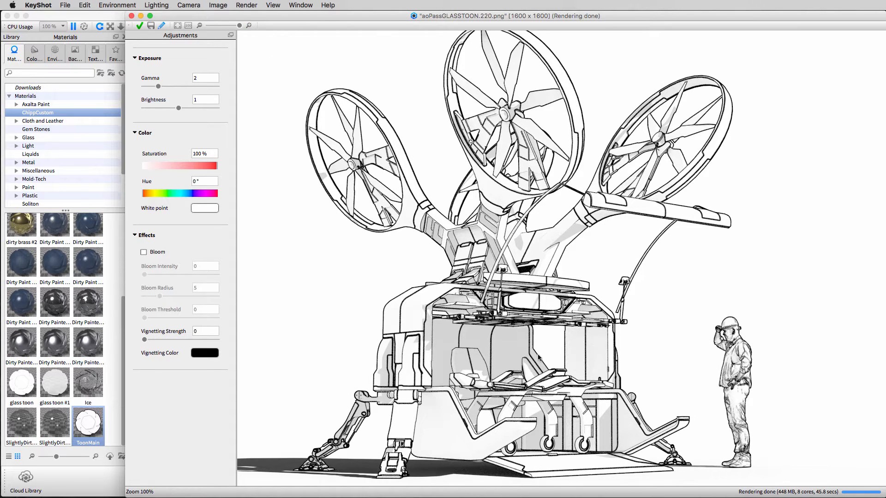
left_click_drag(546, 361, 534, 344)
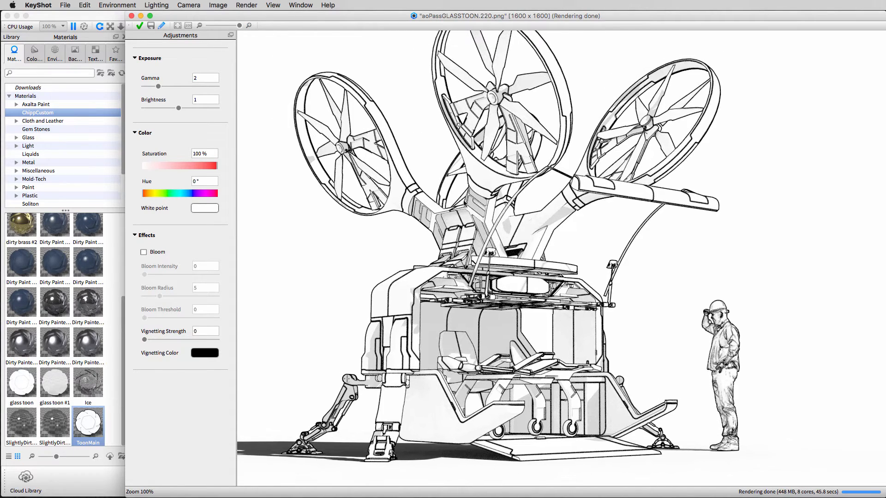
left_click(139, 26)
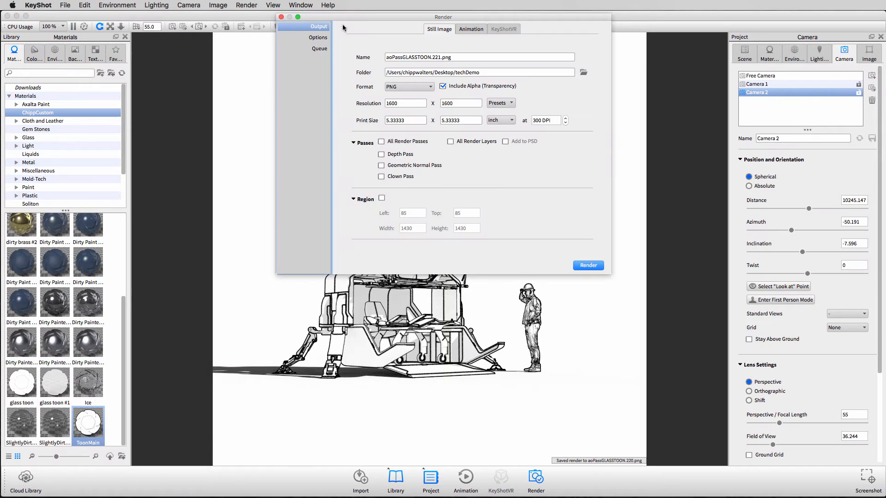
left_click(280, 17)
Step: Save the aoPass.bip scene and quit KeyShot
key("super+s")
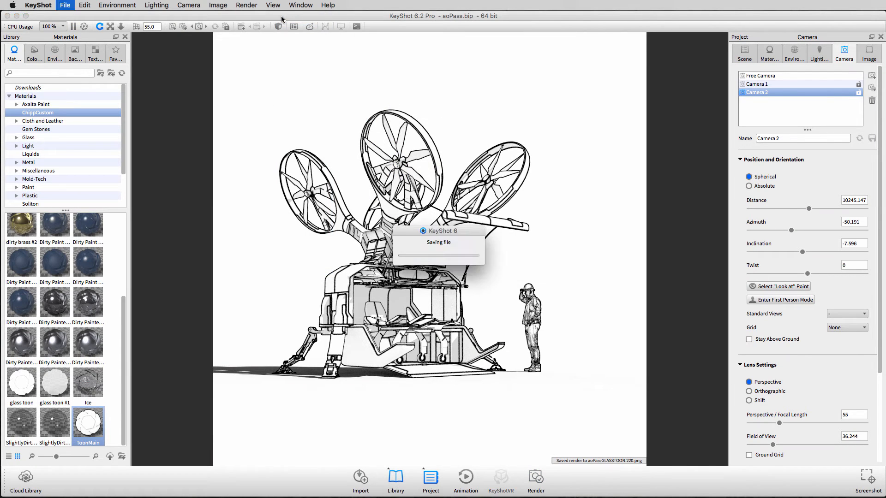
left_click(65, 6)
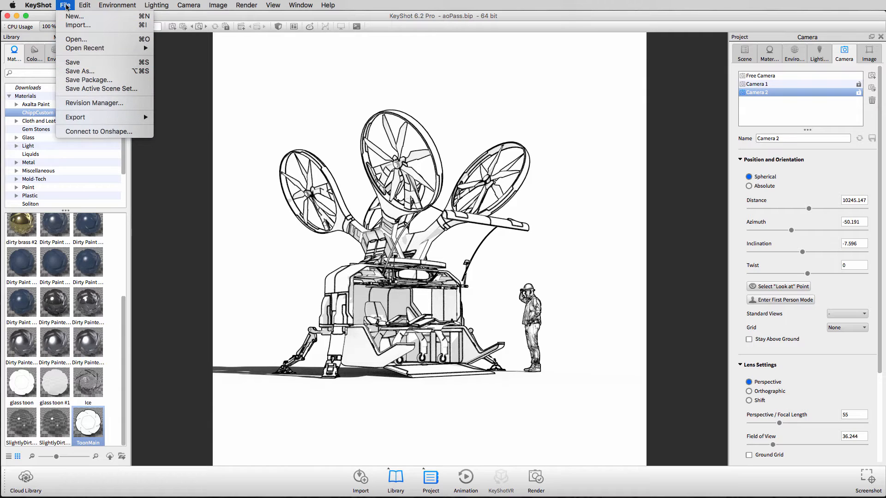
left_click(66, 6)
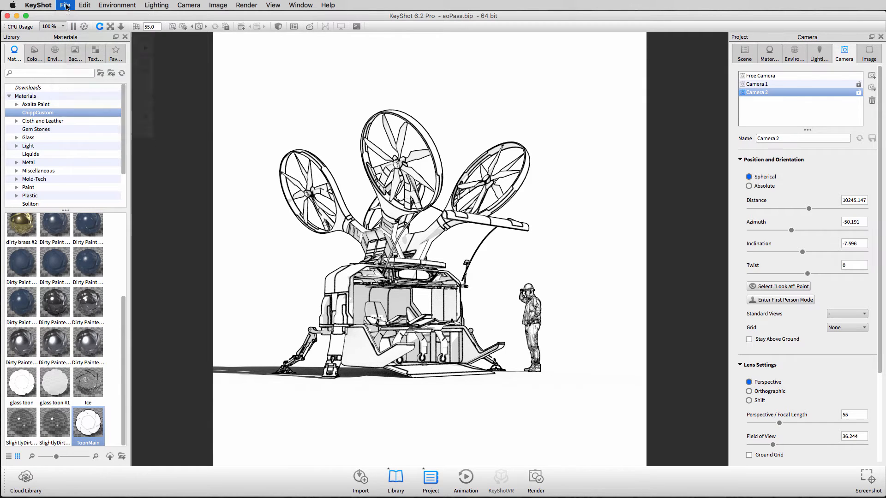
left_click(37, 5)
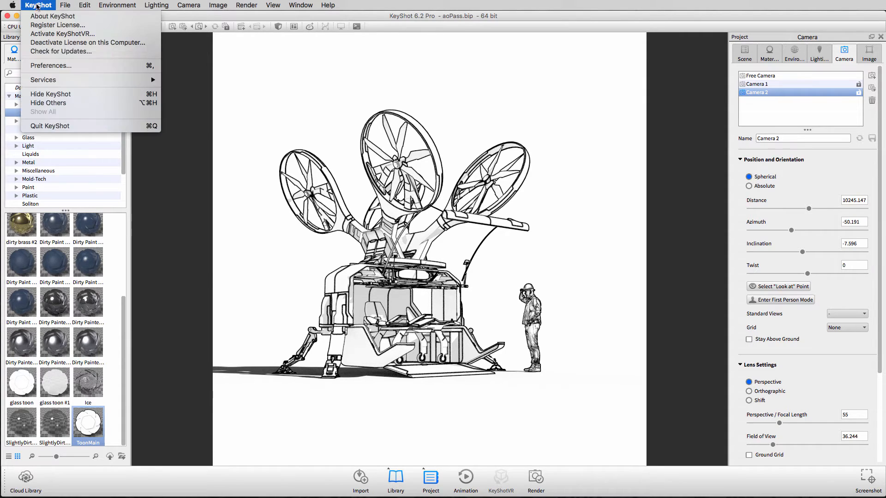
left_click(49, 127)
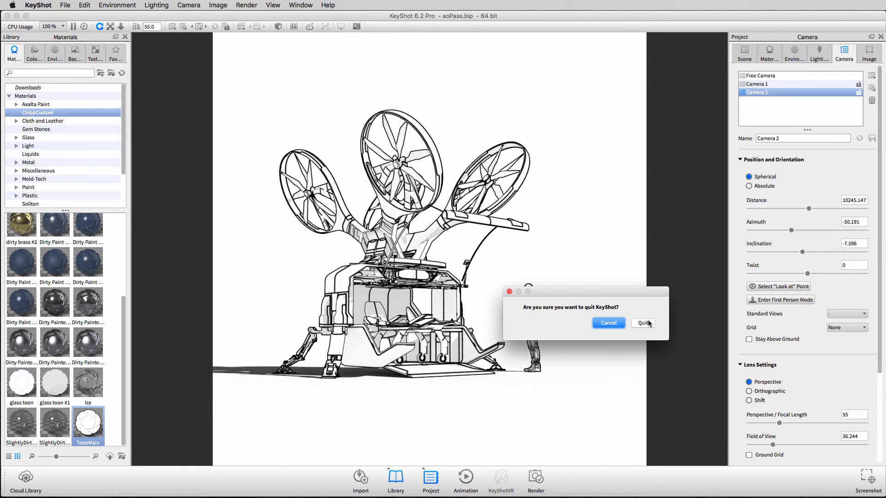
left_click(645, 323)
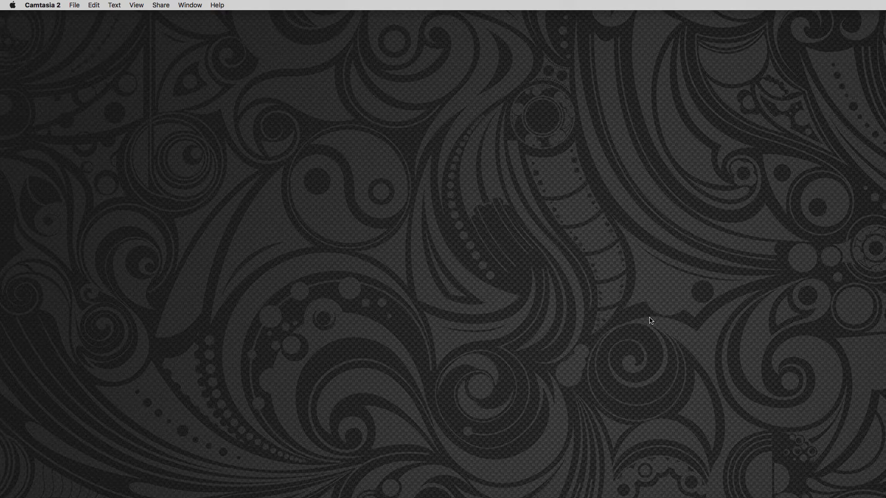
Step: Switch to Photoshop and open aoPass.218.png from the techDemo folder
key("super+Tab")
key("super+Tab")
key("super+Tab")
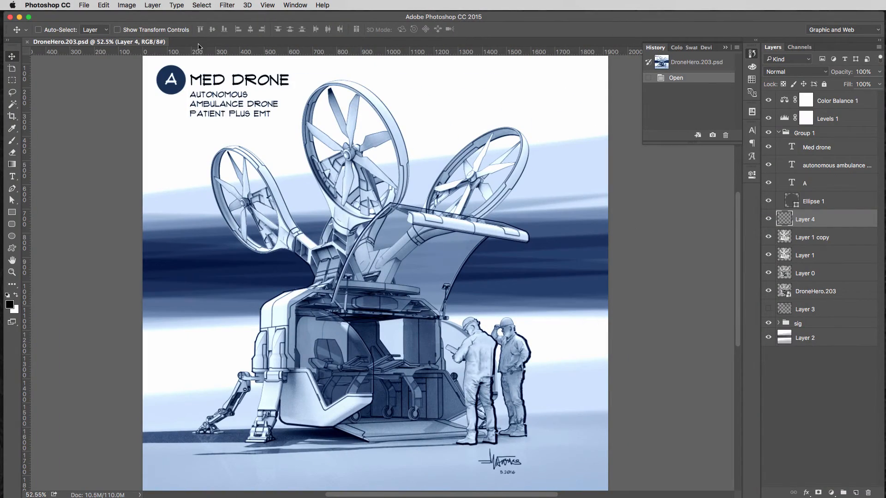
left_click(83, 5)
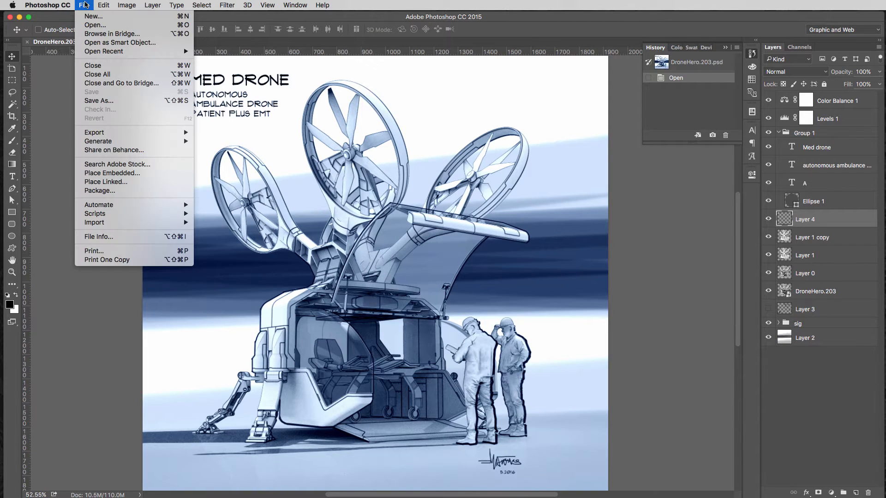
left_click(88, 26)
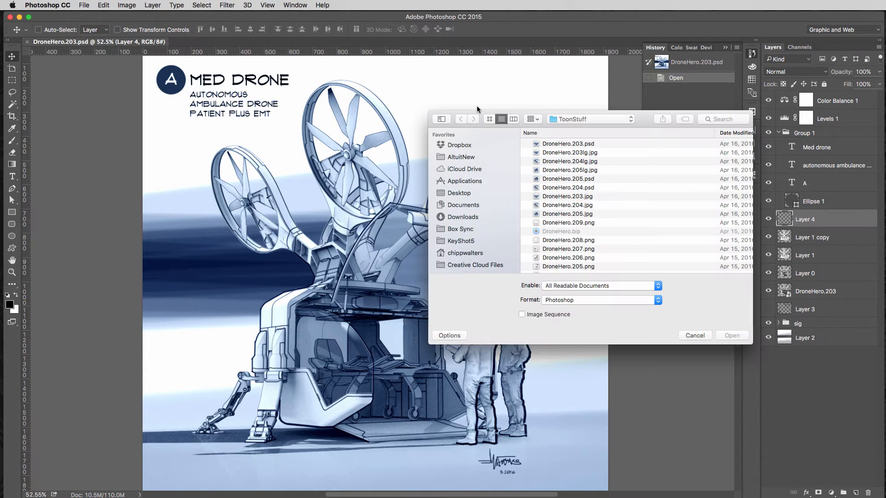
left_click(574, 119)
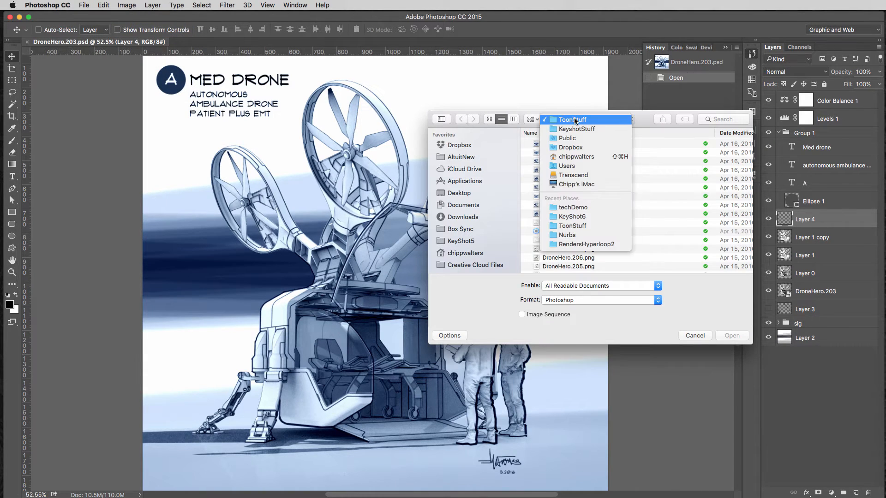
left_click(588, 206)
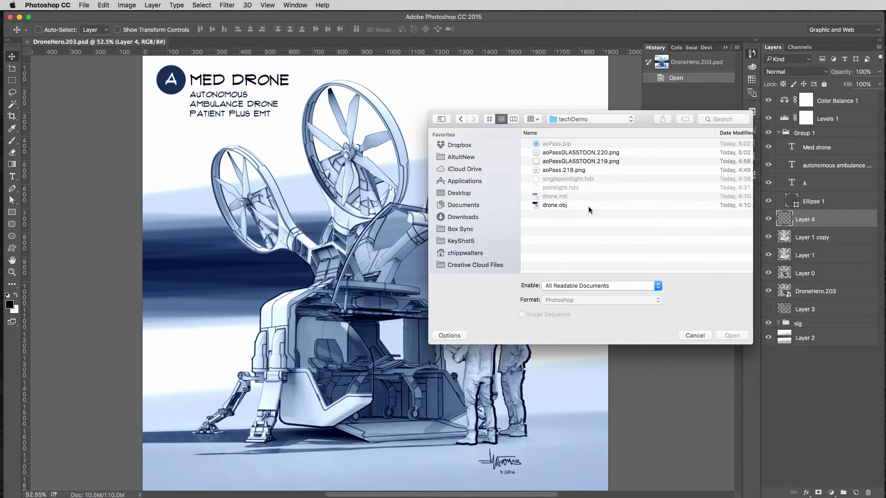
double_click(564, 170)
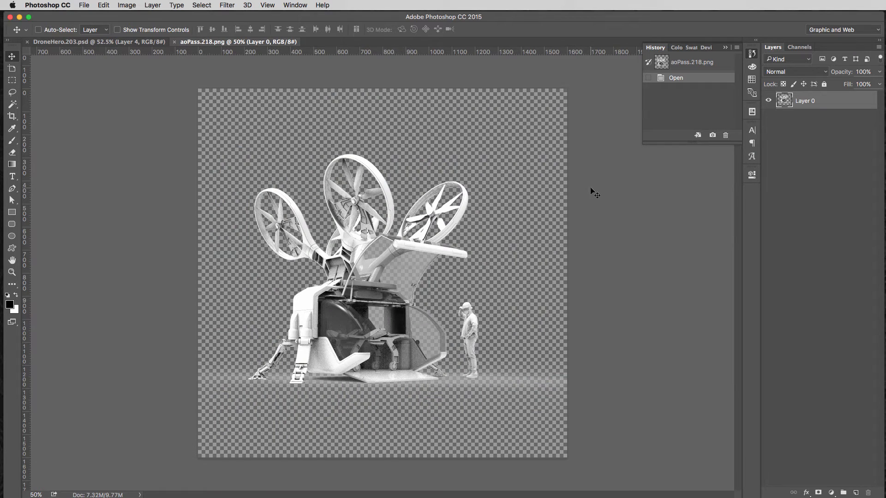
Step: Open aoPassGLASSTOON.220.png and aoPassGLASSTOON.219.png together from the techDemo folder and return to the aoPass.218.png document
left_click(81, 5)
left_click(90, 25)
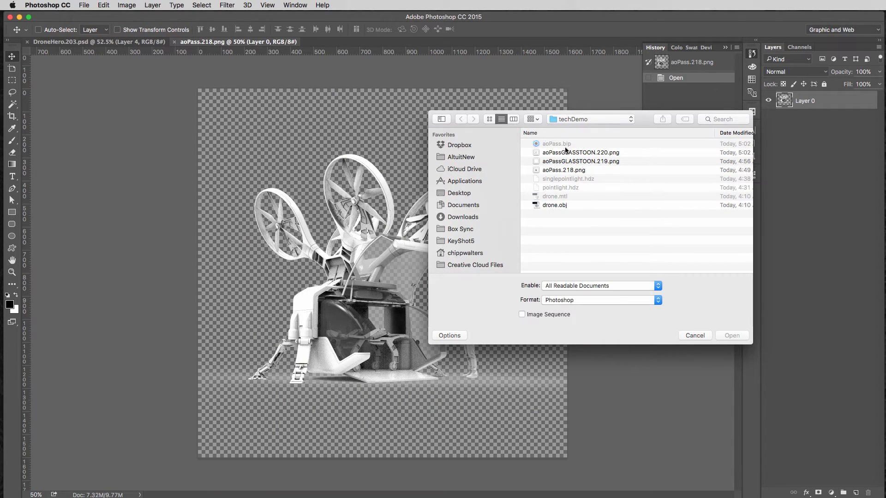
left_click(571, 159)
left_click(572, 152, "shift")
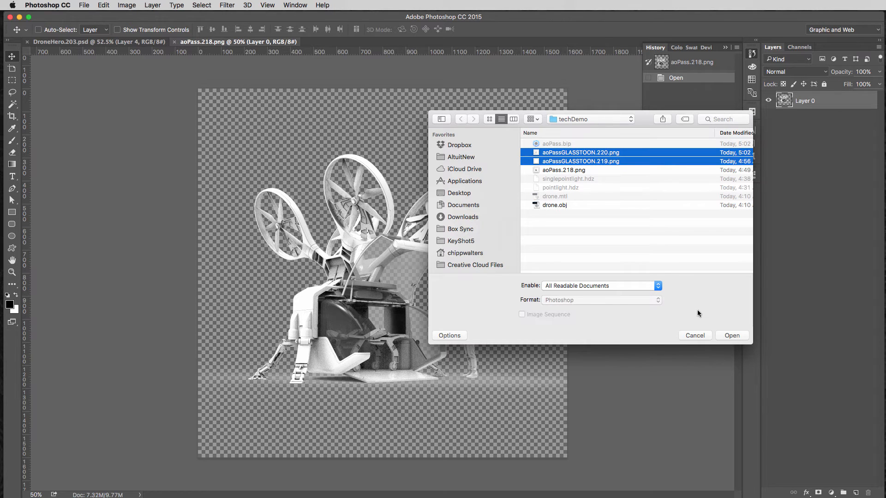
left_click(730, 335)
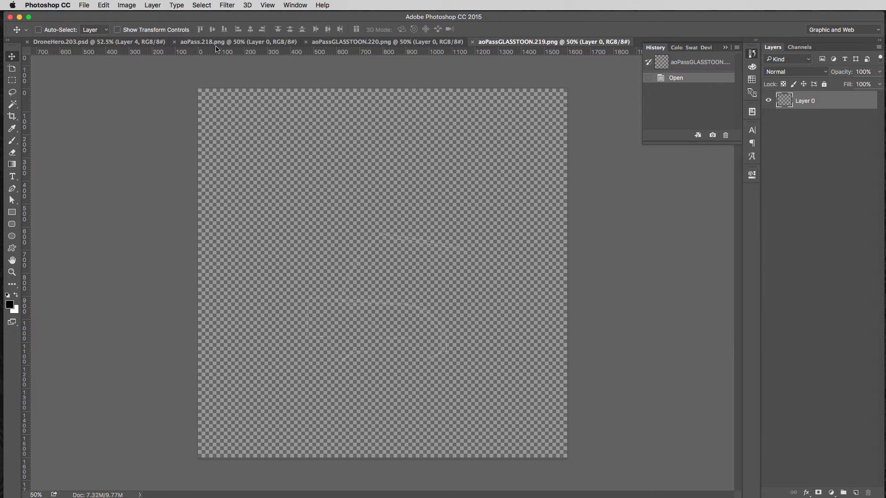
left_click(414, 43)
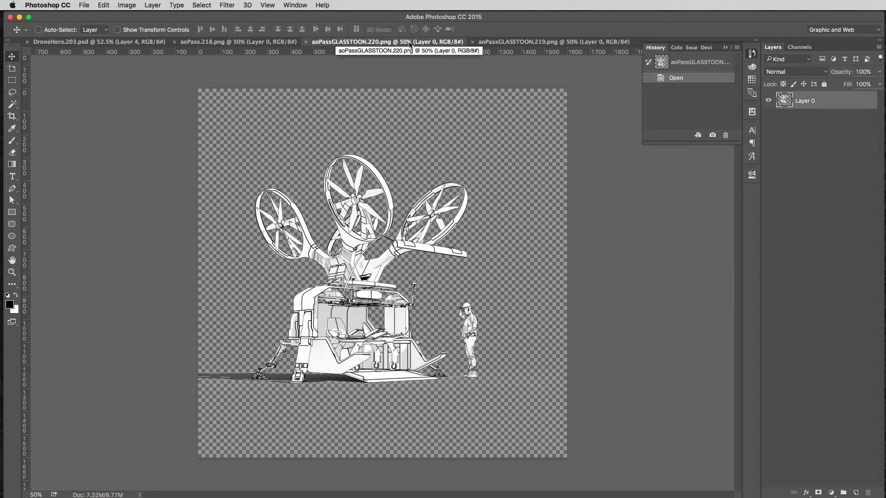
left_click(235, 42)
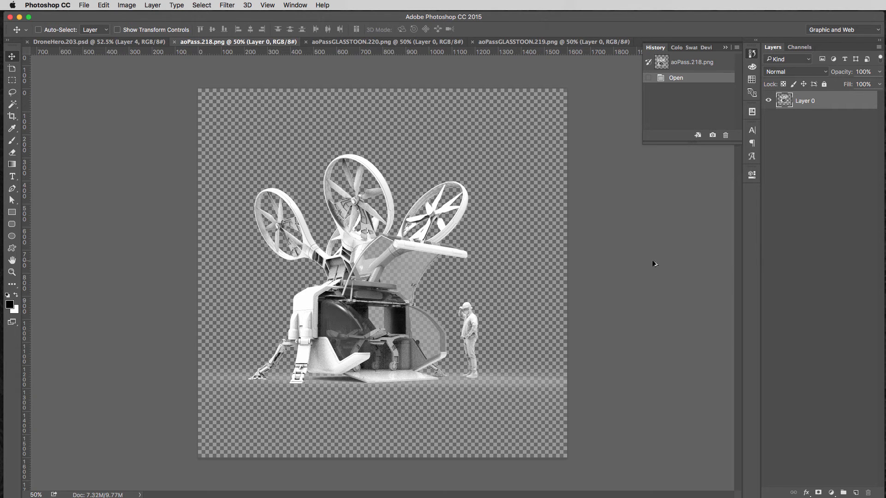
Step: Add a white-filled layer beneath the ambient occlusion render and a new empty layer between the two
scroll(503, 262, "up", 5, "alt")
scroll(504, 262, "down", 3, "alt")
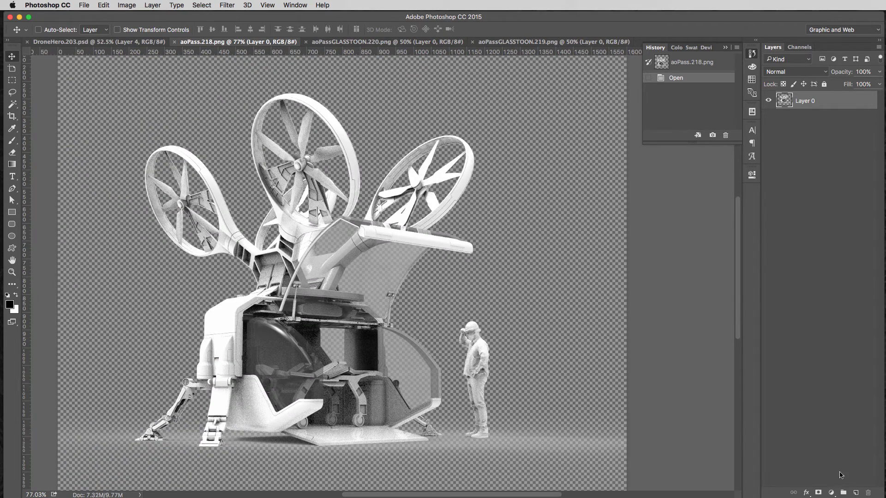
left_click(856, 492)
left_click_drag(802, 101, 799, 129)
key("super+BackSpace")
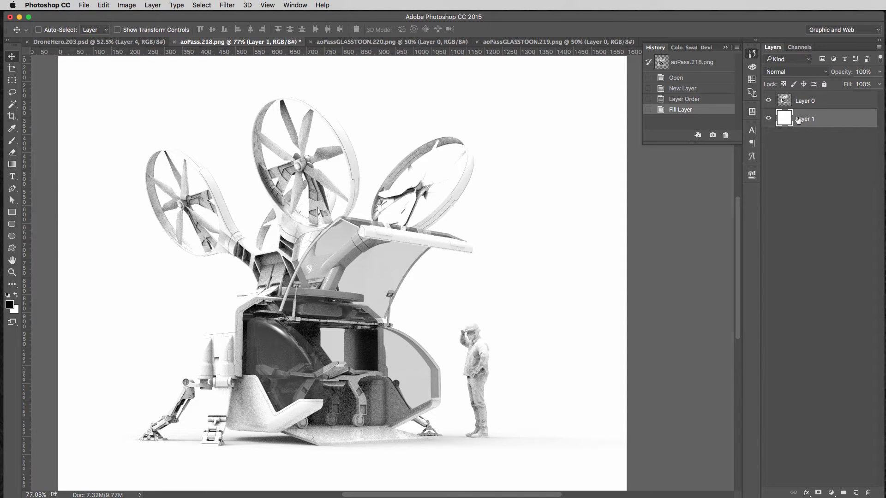
left_click(856, 492)
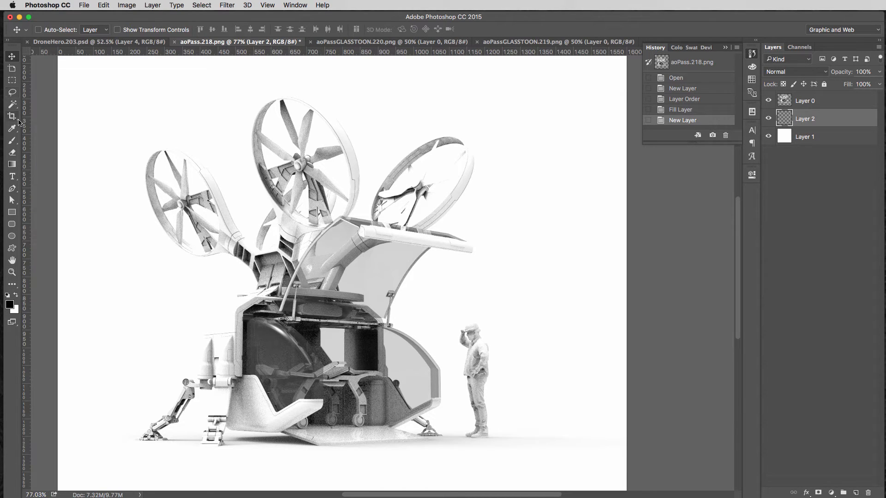
Step: Try out black strokes with a soft 100 px brush on the empty layer behind the drone, undoing each attempt
left_click(12, 140)
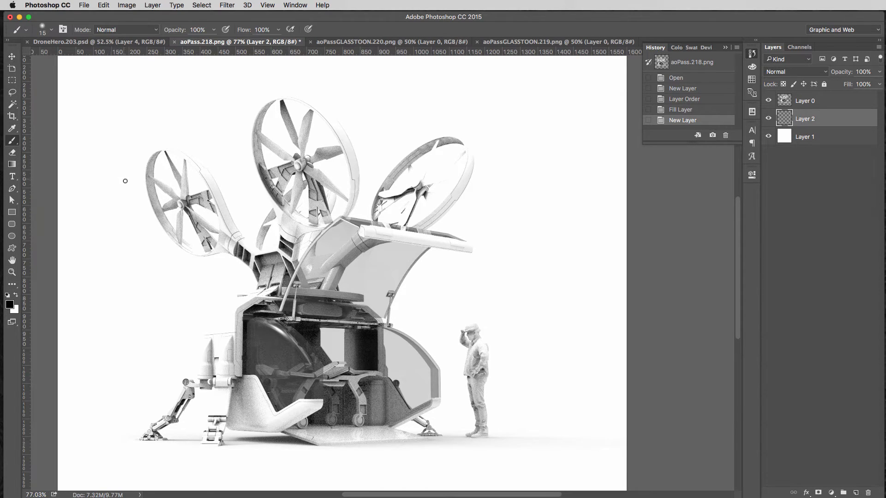
key("bracketright")
key("bracketright")
key("bracketright")
key("bracketright")
key("bracketright")
key("bracketright")
key("bracketright")
key("bracketright")
key("bracketright")
mouse_move(79, 237)
left_mouse_down()
mouse_move(567, 210)
mouse_move(351, 286)
mouse_move(97, 336)
left_mouse_up()
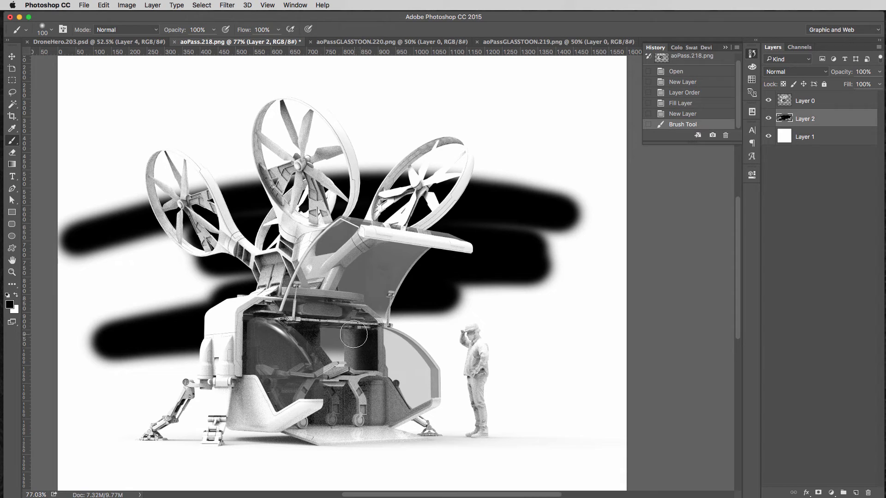
key("super+z")
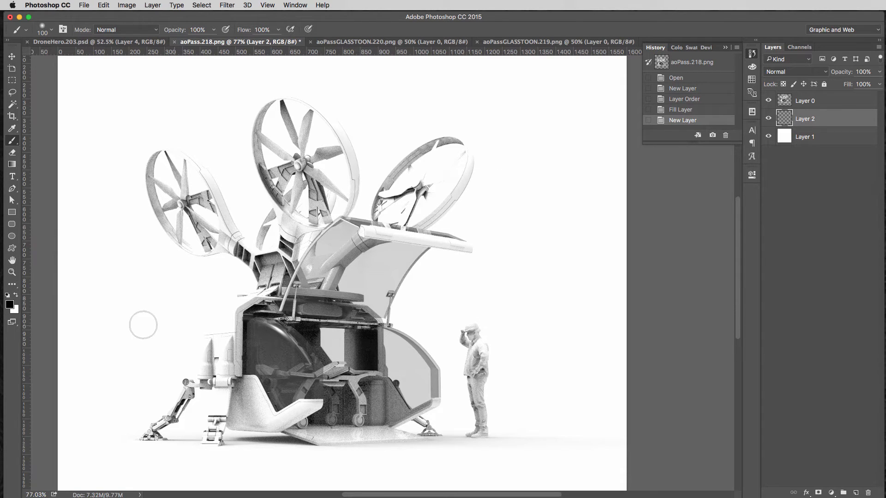
mouse_move(143, 323)
left_mouse_down()
mouse_move(522, 235)
mouse_move(466, 289)
mouse_move(330, 381)
mouse_move(138, 350)
mouse_move(208, 258)
mouse_move(364, 194)
mouse_move(331, 340)
left_mouse_up()
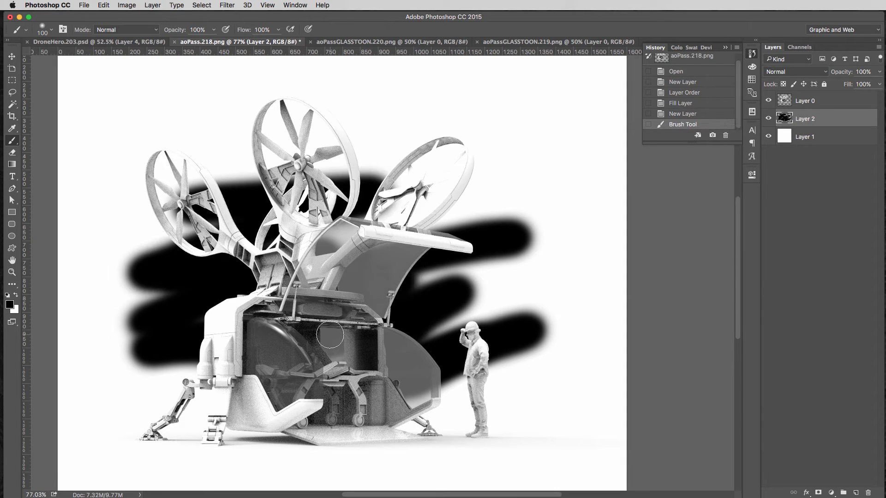
key("super+z")
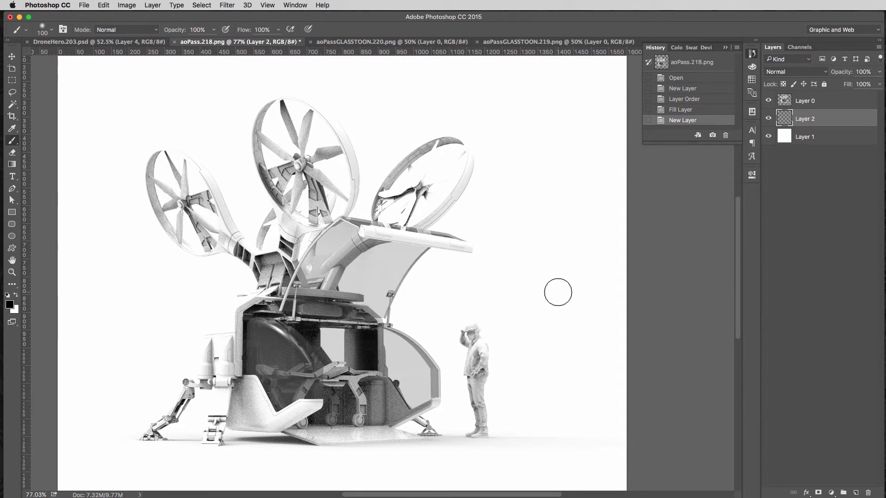
mouse_move(389, 376)
left_mouse_down()
mouse_move(466, 325)
mouse_move(409, 368)
left_mouse_up()
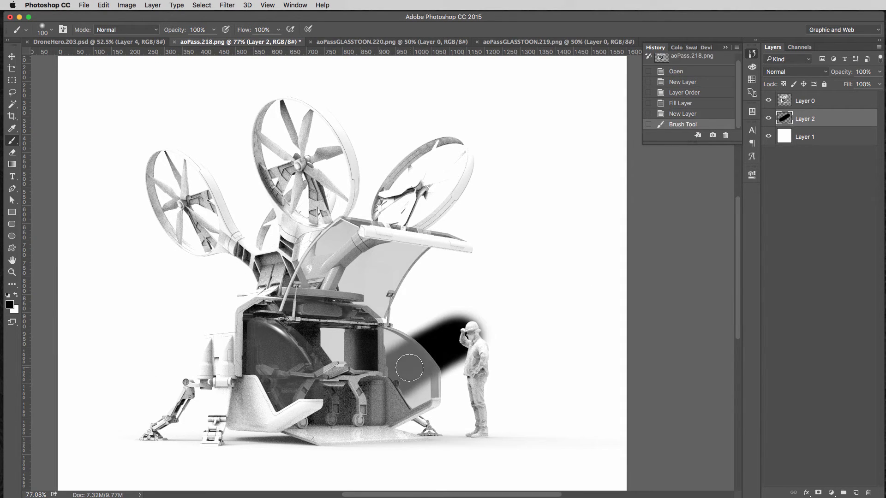
key("super+z")
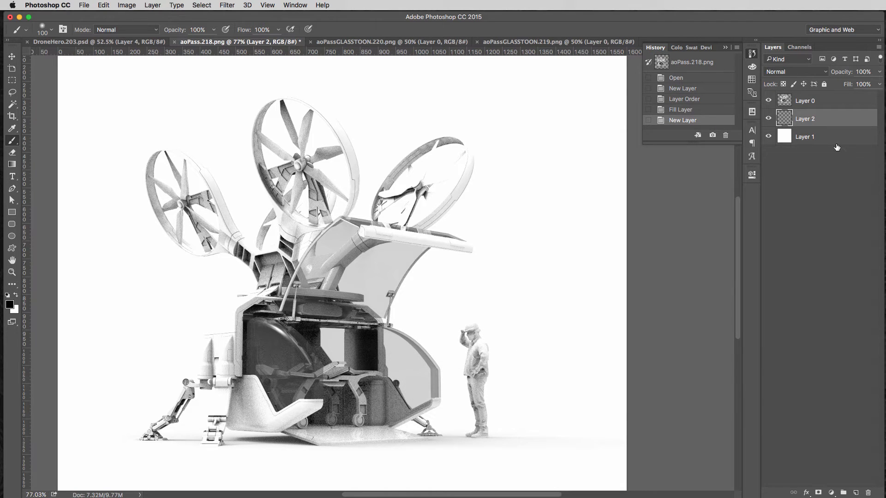
Step: Copy the glass outline layer from aoPassGLASSTOON.219.png into aoPass.218.png, place it above all layers, and hide the empty Layer 2
left_click(338, 42)
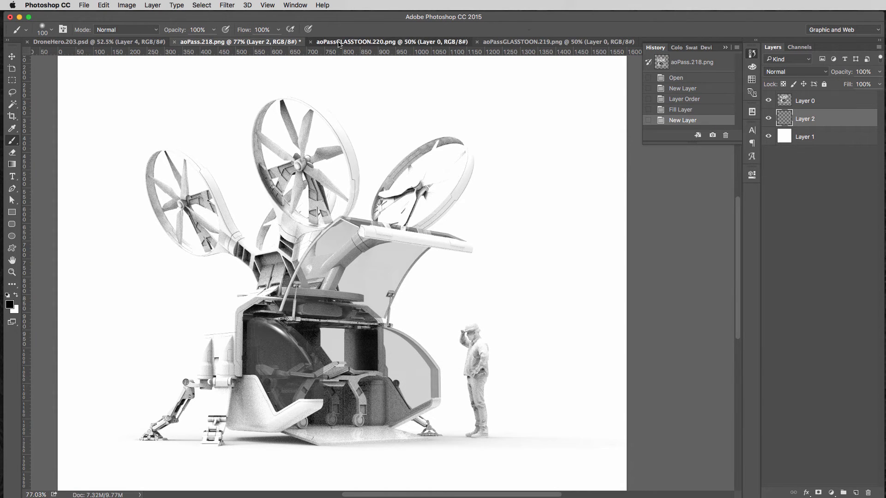
left_click(509, 43)
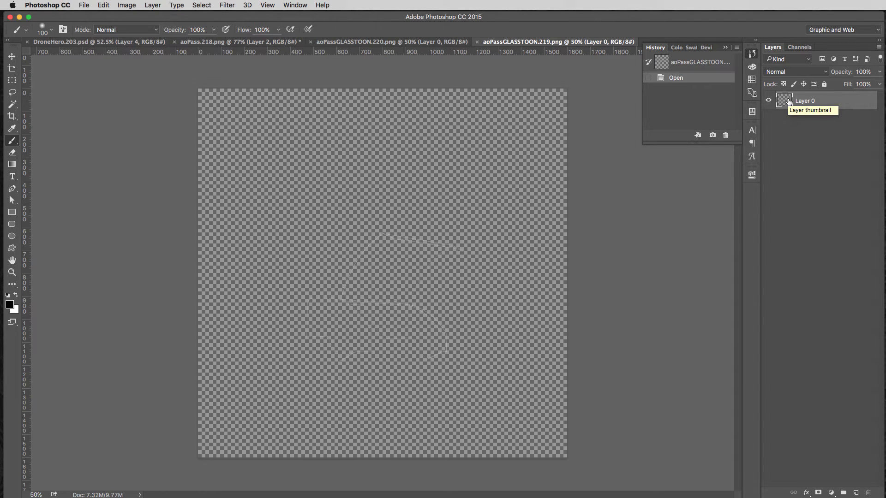
left_click_drag(788, 101, 380, 179)
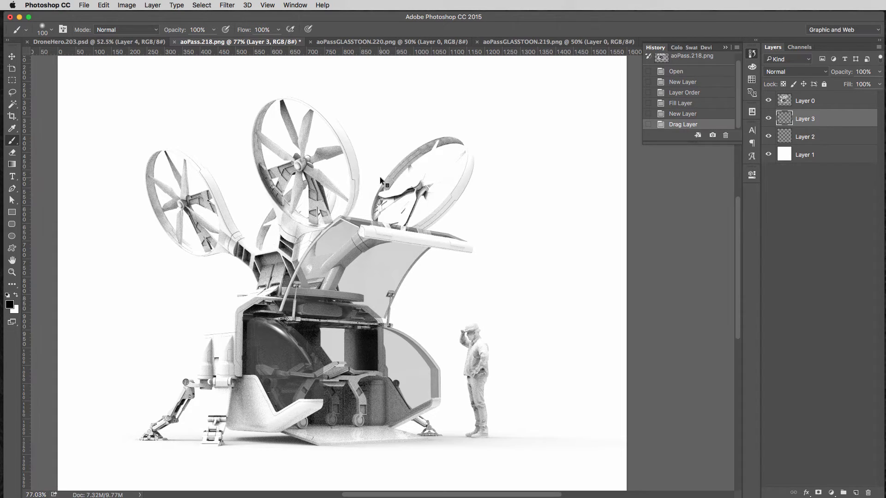
left_click_drag(790, 121, 770, 154)
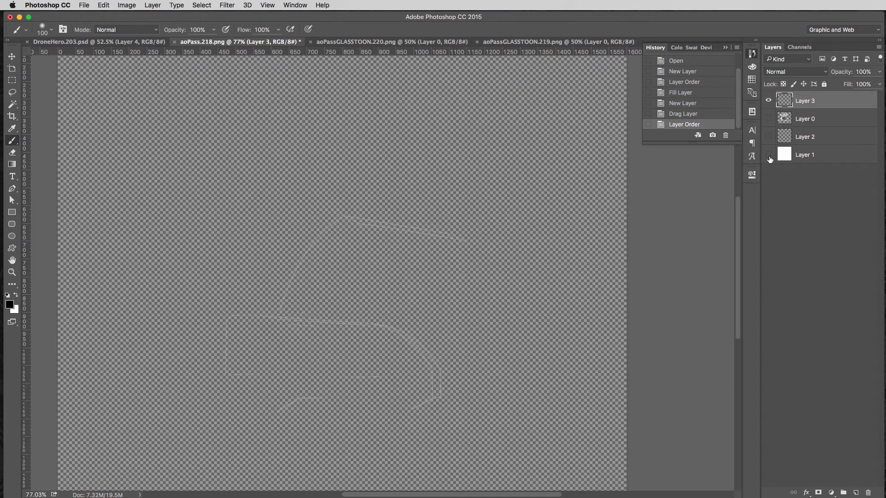
left_click(769, 155)
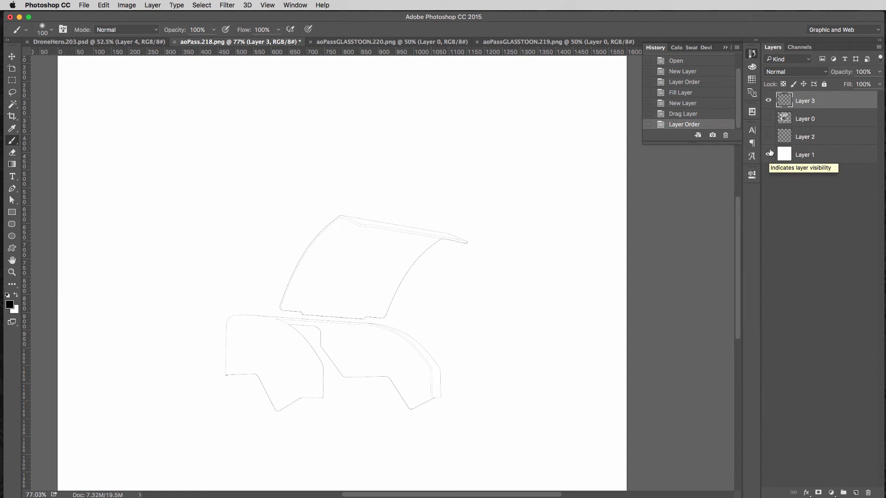
left_click(769, 119)
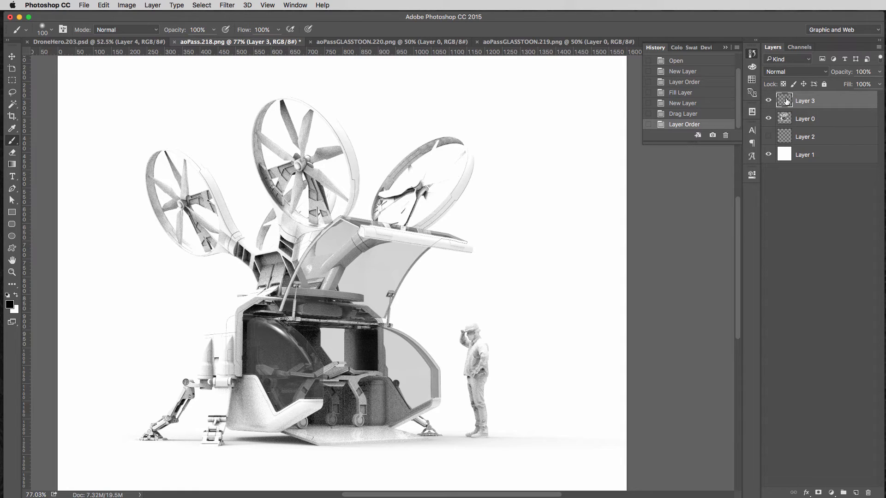
Step: Darken the glass outlines by duplicating Layer 3 twice and merging all three, then check the lines with the render layer hidden
left_click_drag(786, 101, 785, 109, "alt")
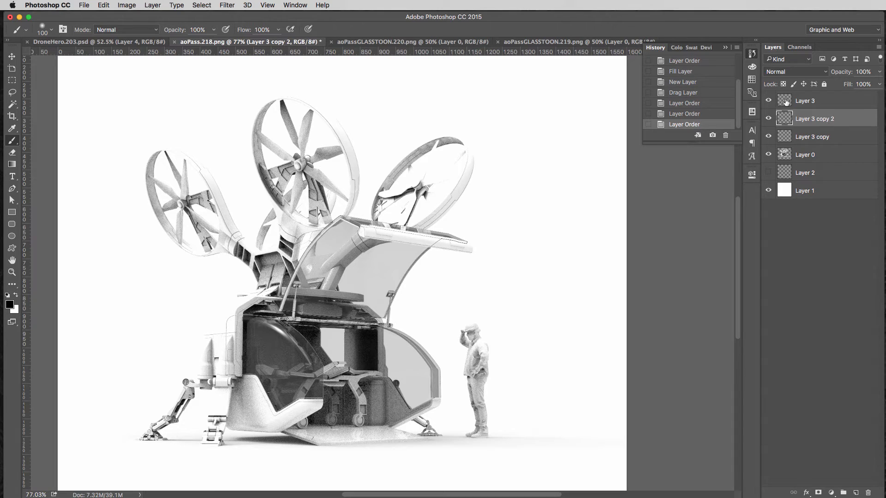
left_click(786, 101)
left_click(787, 137, "shift")
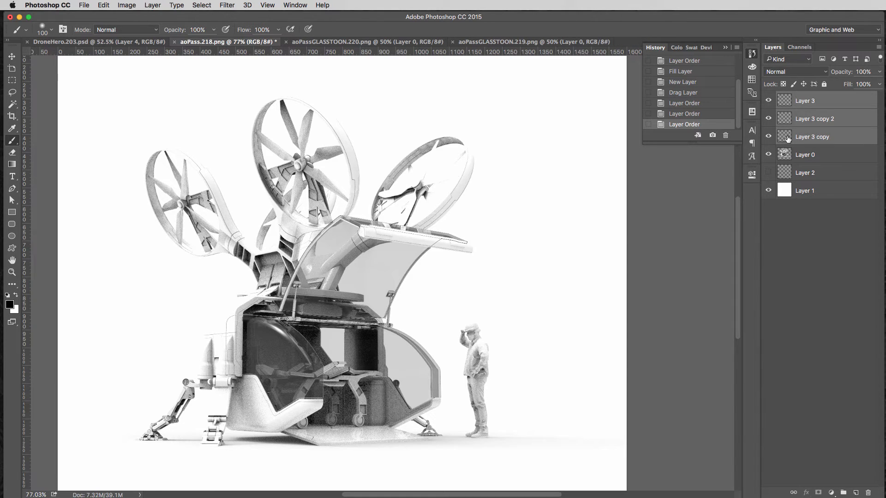
left_click(153, 6)
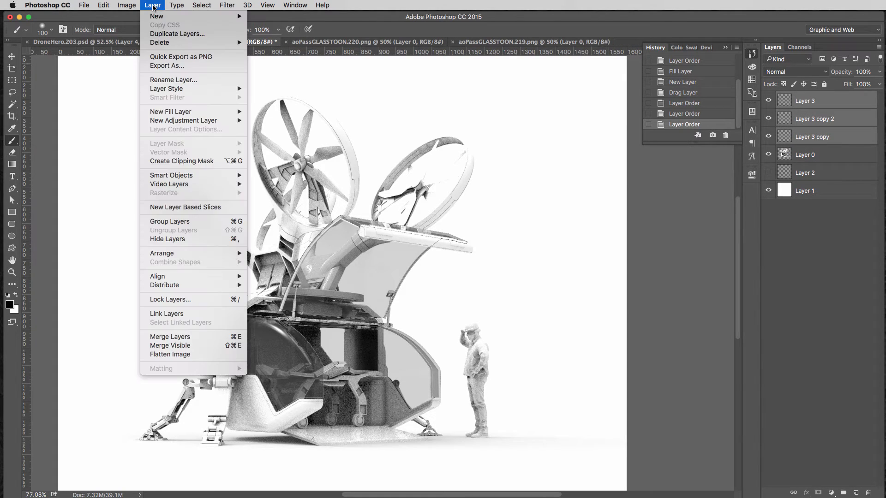
left_click(187, 337)
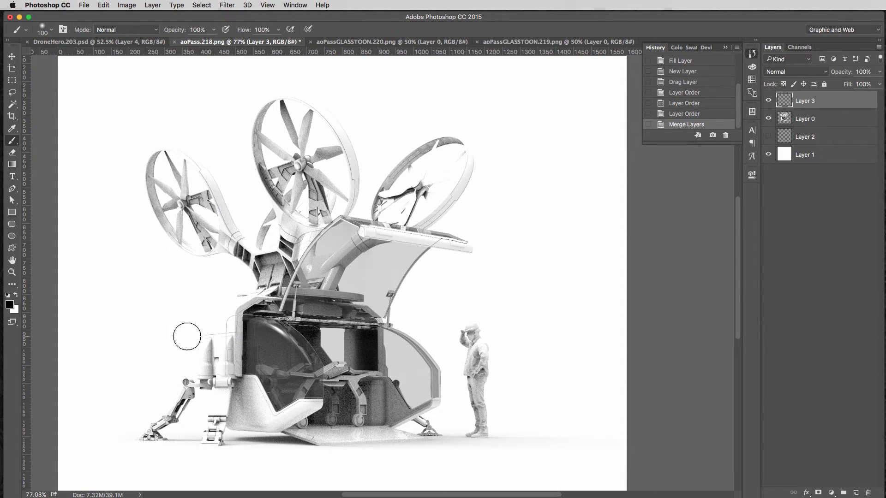
left_click(768, 119)
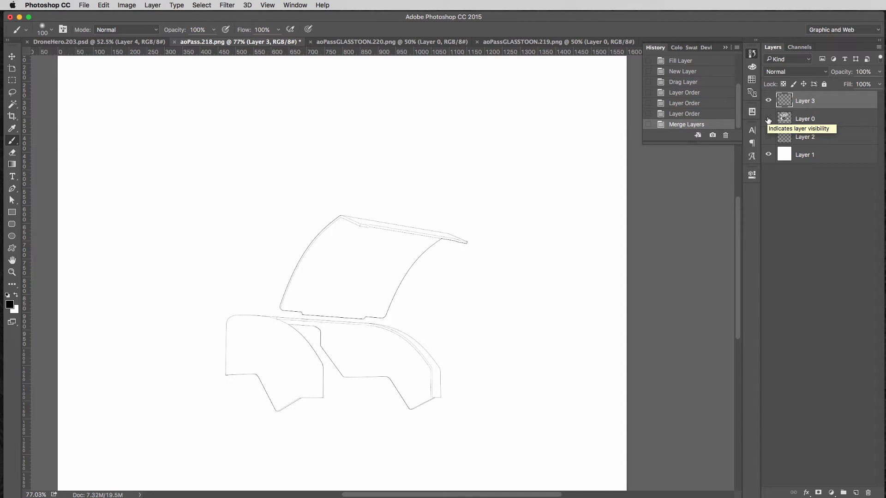
left_click(768, 119)
Step: Close the aoPassGLASSTOON.219.png document
key("v")
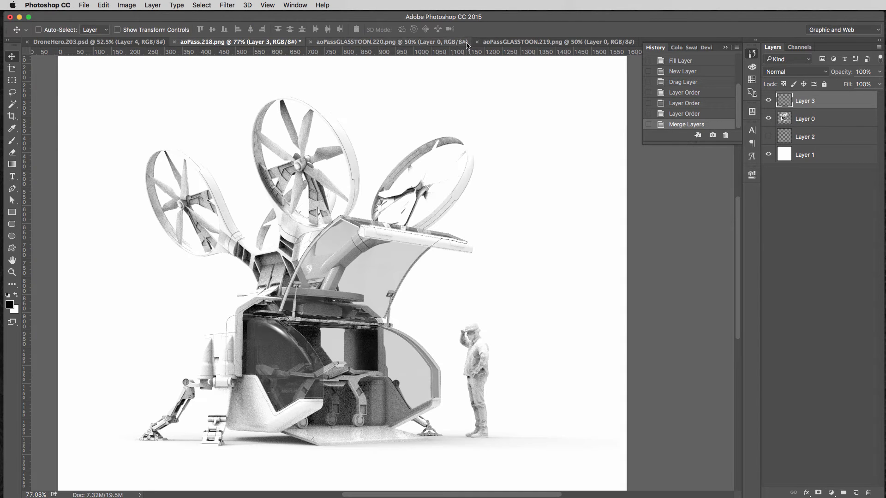
left_click(415, 43)
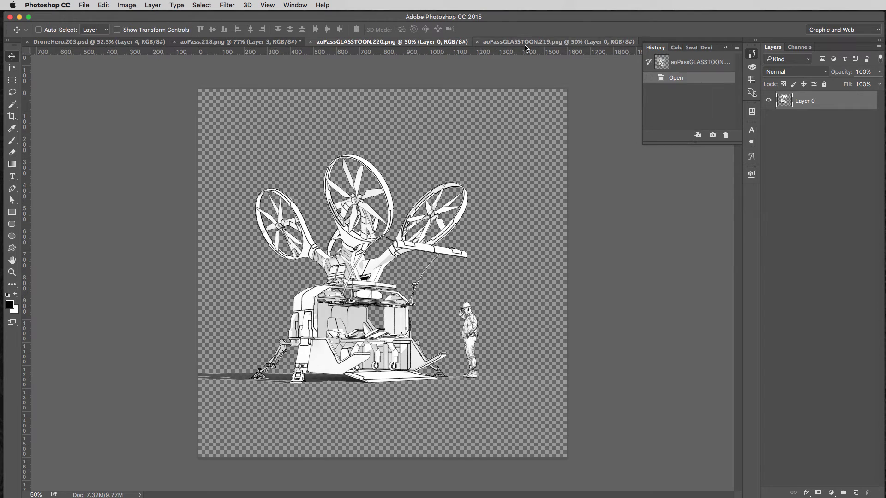
left_click(494, 43)
left_click(477, 43)
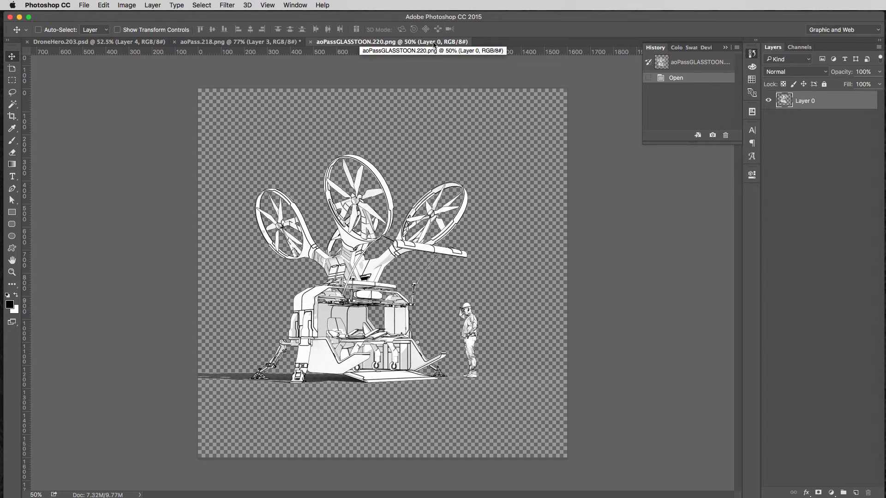
Step: Copy the toon render layer from aoPassGLASSTOON.220.png into aoPass.218.png and place it directly beneath the glass outline layer
left_click(263, 43)
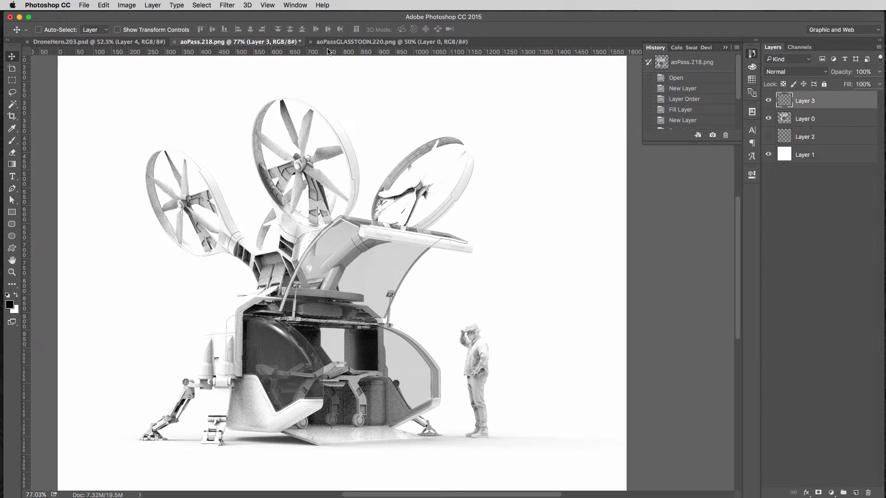
left_click(348, 43)
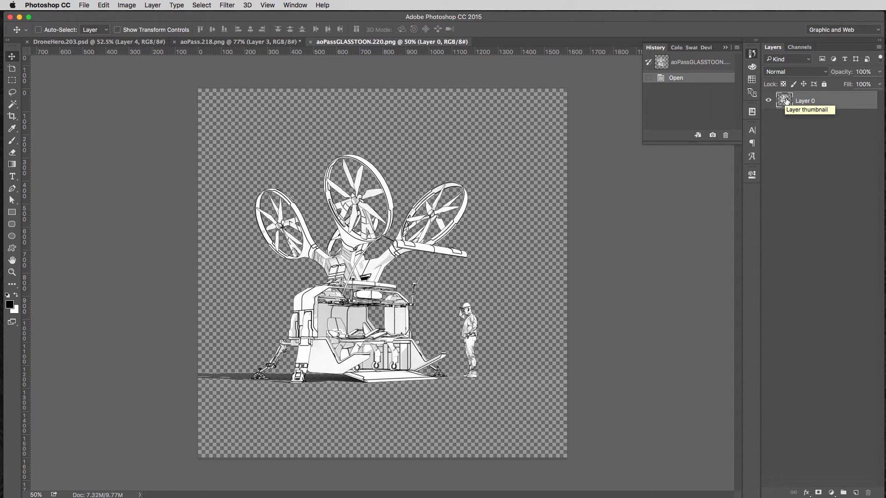
left_click_drag(786, 101, 189, 121)
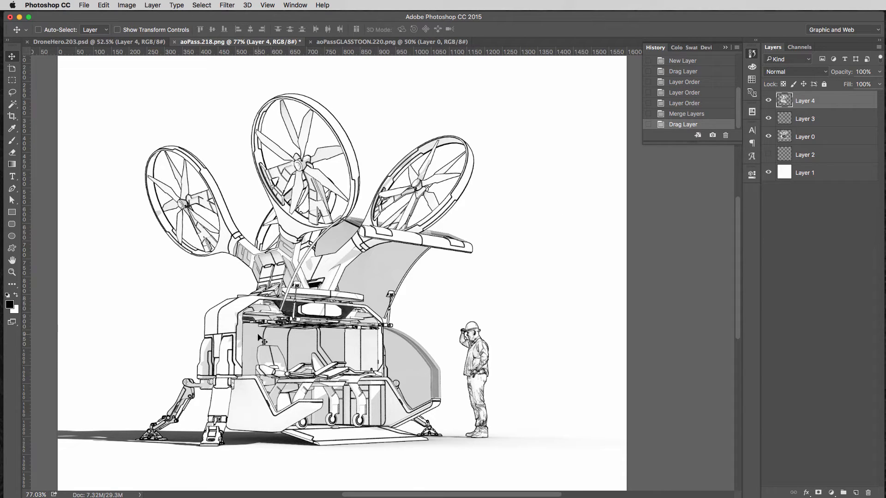
left_click_drag(786, 102, 790, 121)
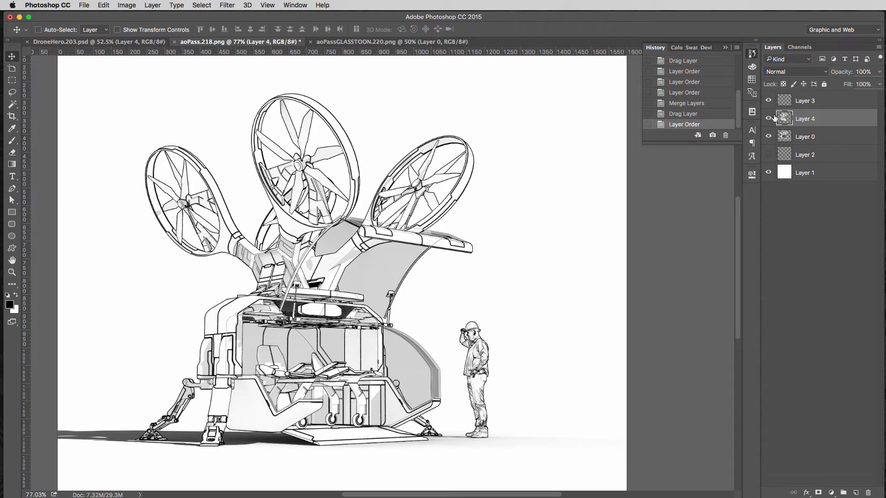
Step: Rename the glass outline layer, Layer 3, as top
left_click(783, 103)
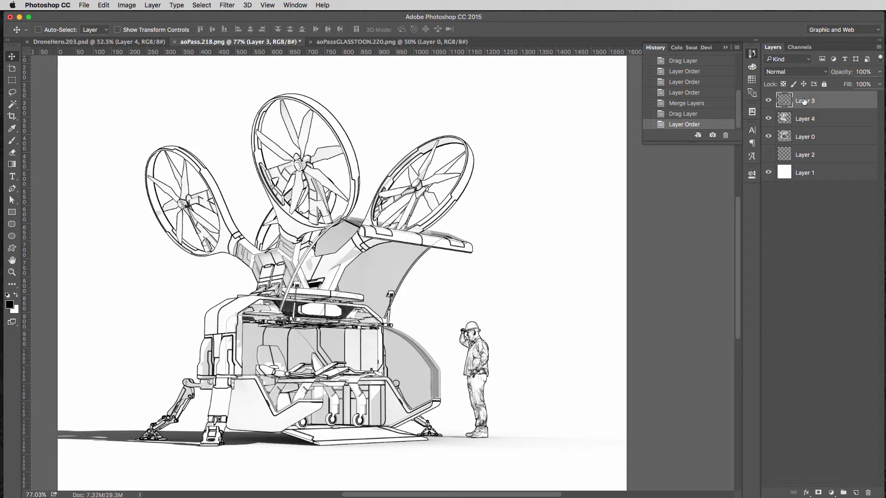
double_click(803, 100)
type("top")
key("Return")
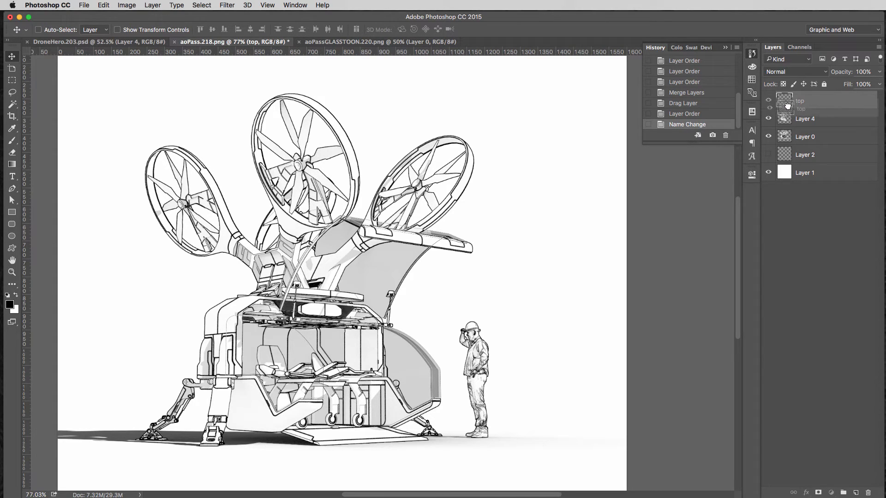
Step: Duplicate the top layer and merge it with its copy to strengthen the glass outlines
left_click_drag(787, 103, 785, 110, "alt")
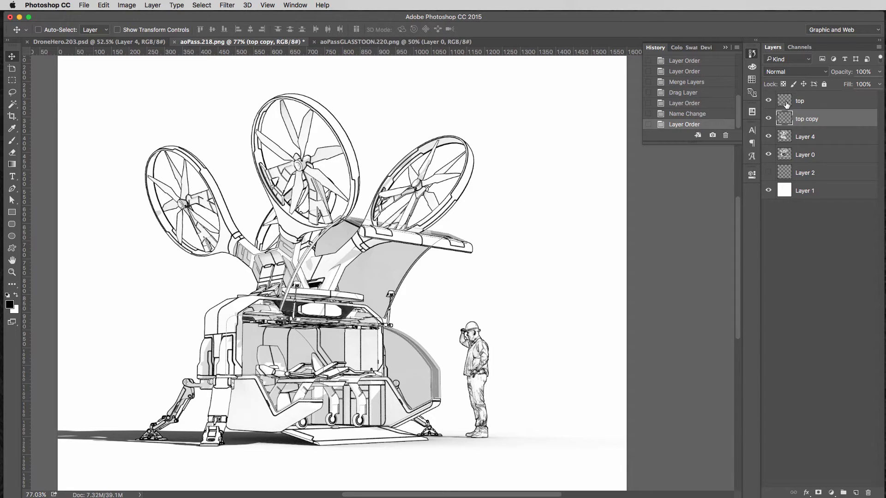
left_click(786, 103, "shift")
key("super+e")
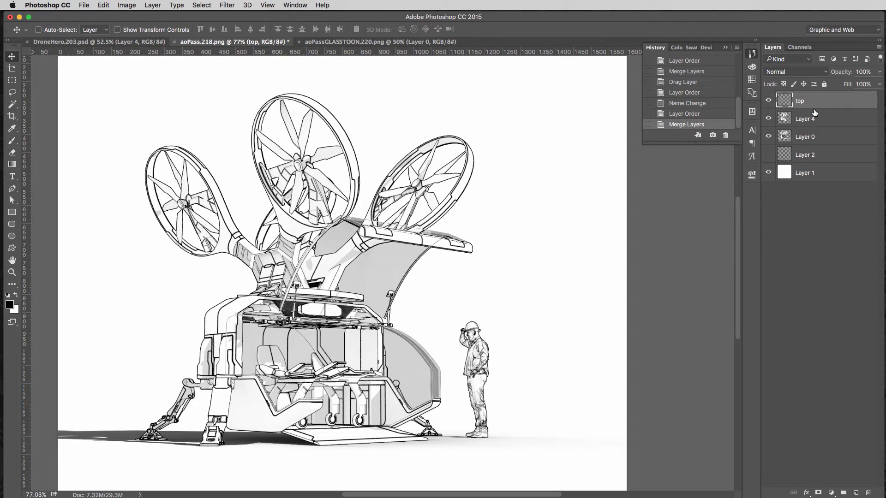
Step: Select the toon render layer, Layer 4, and compare the image with it hidden and shown
left_click(785, 119)
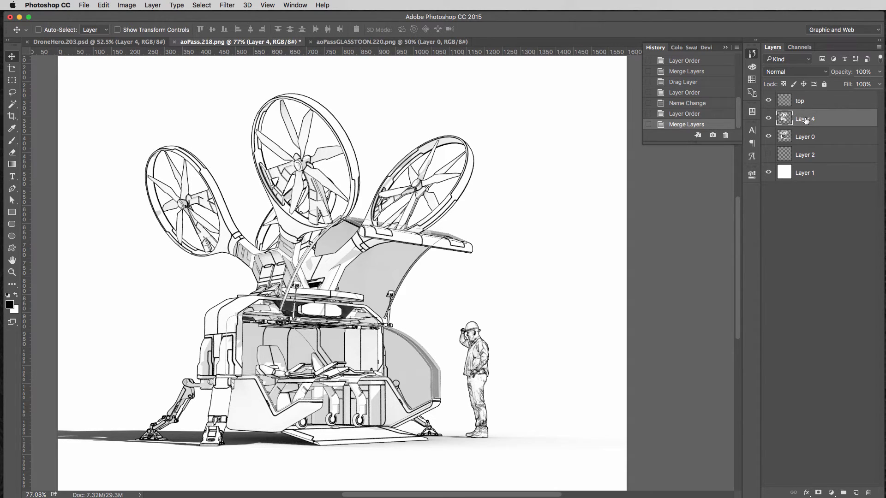
left_click(768, 119)
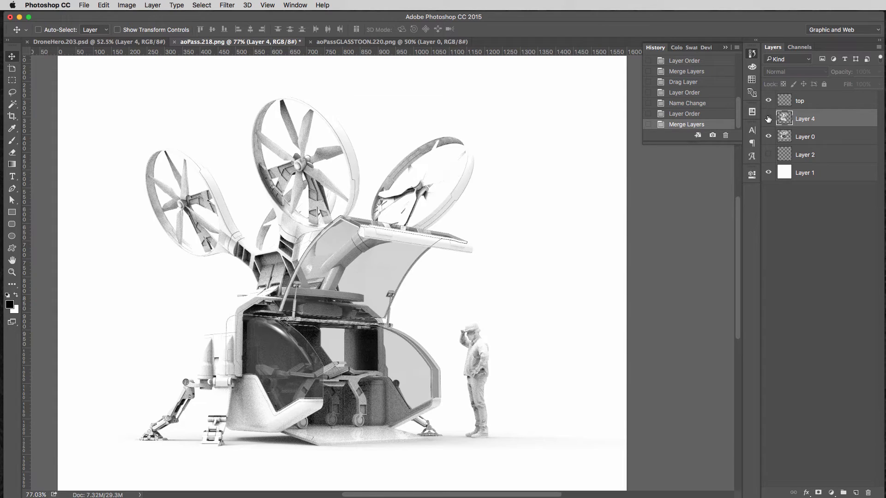
left_click(768, 119)
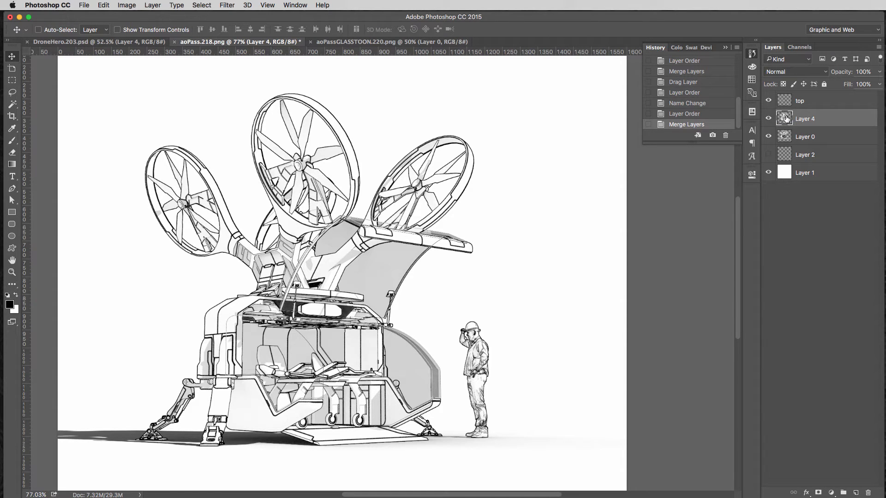
Step: Duplicate the toon render layer, Layer 4, directly beneath the original and rename the copy as normal
left_click_drag(785, 117, 784, 123)
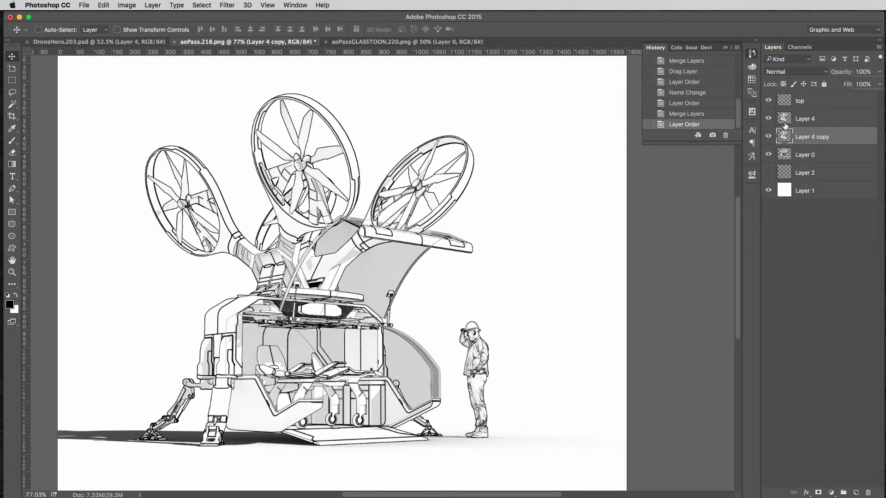
double_click(813, 135)
type("normal")
key("Return")
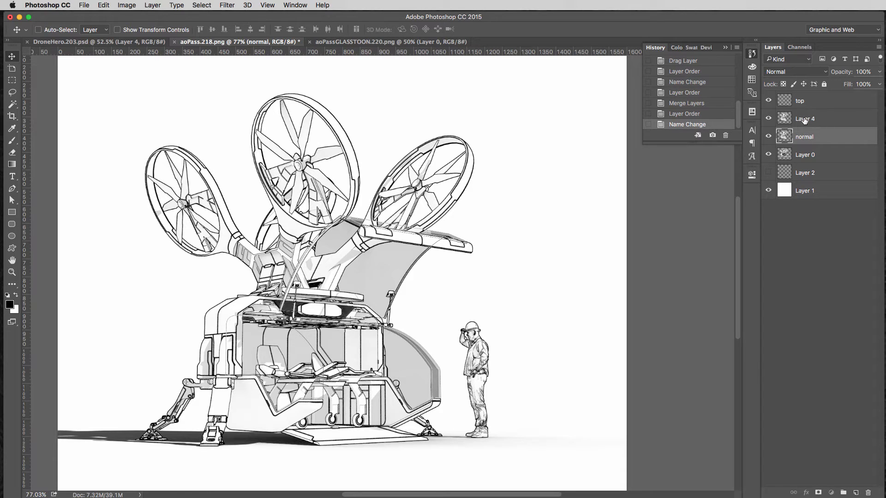
Step: Rename the original toon render layer, Layer 4, as multiply
double_click(803, 118)
type("mu")
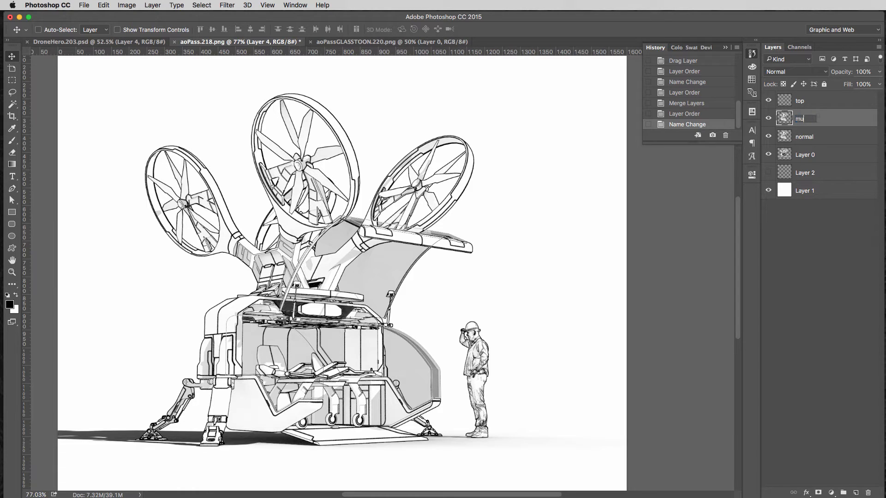
type("ltiply")
key("Return")
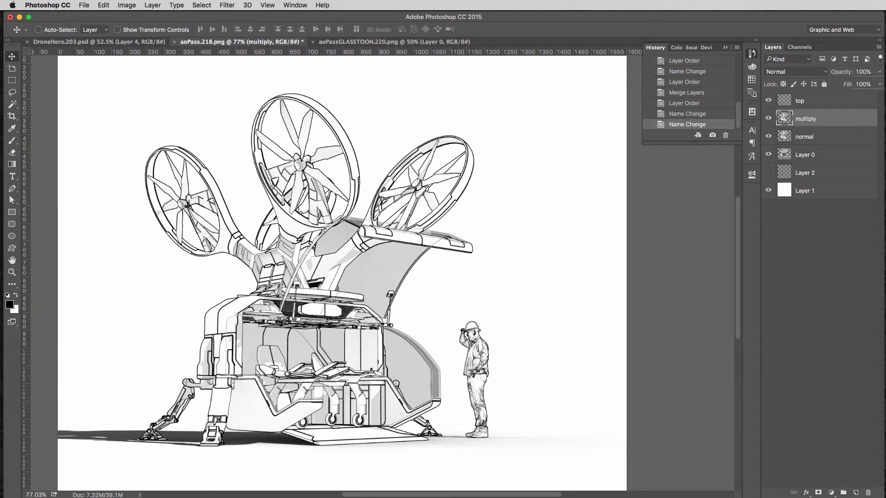
Step: Lower the normal layer's opacity to 25% and check the image with the multiply layer hidden and shown
left_click(803, 136)
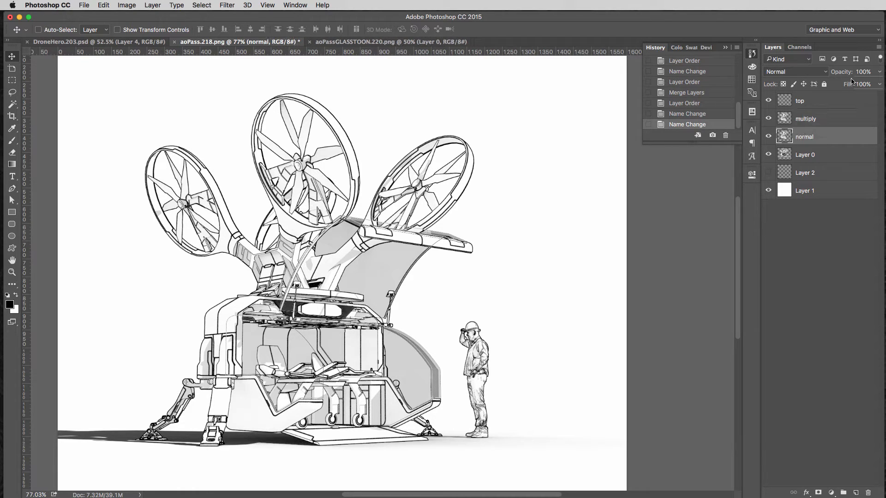
left_click_drag(843, 72, 808, 74)
left_click(768, 119)
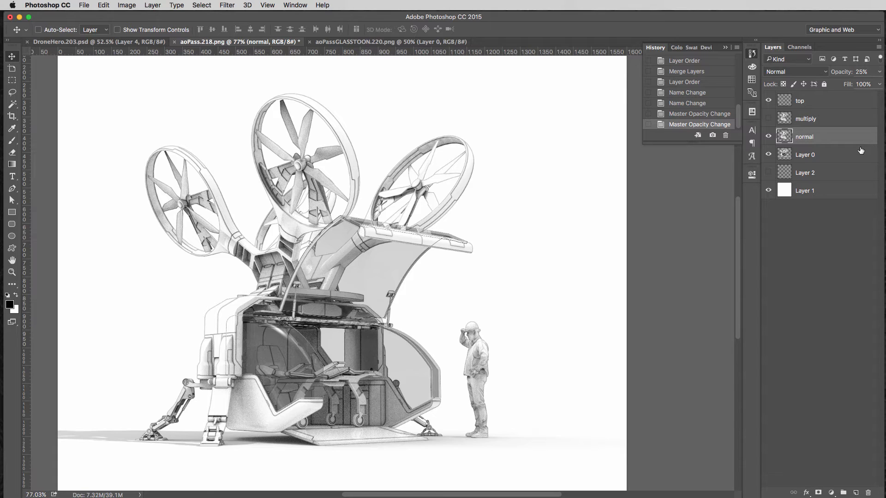
left_click(768, 118)
Step: Set the multiply layer to Multiply blending at 34% opacity and the normal layer's opacity to 53%
left_click(790, 120)
left_click(782, 73)
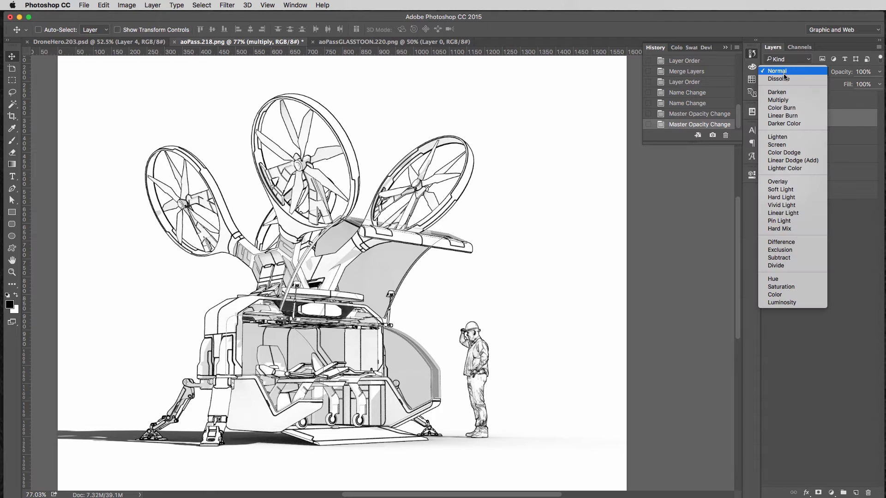
left_click(787, 100)
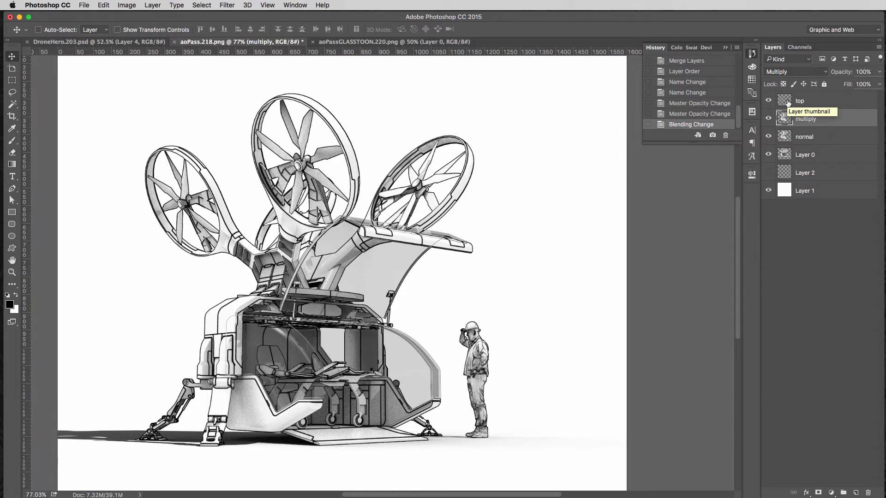
mouse_move(845, 74)
left_mouse_down()
mouse_move(780, 73)
mouse_move(843, 74)
left_mouse_up()
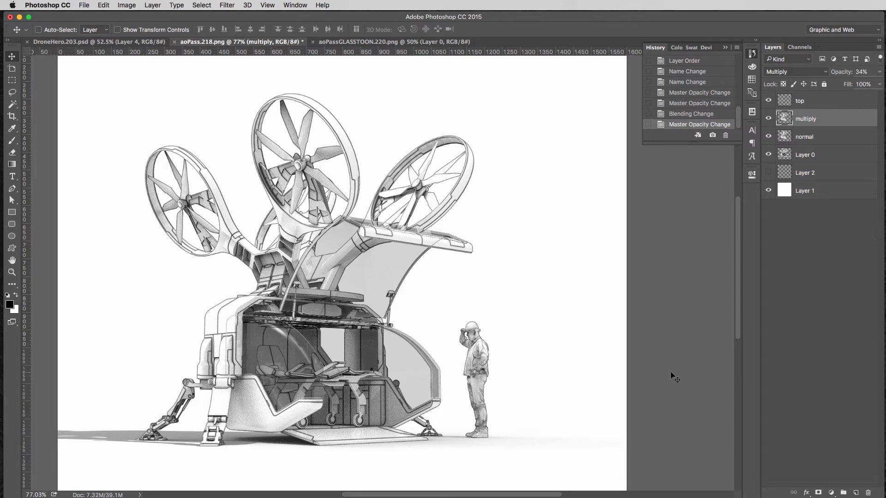
left_click(788, 137)
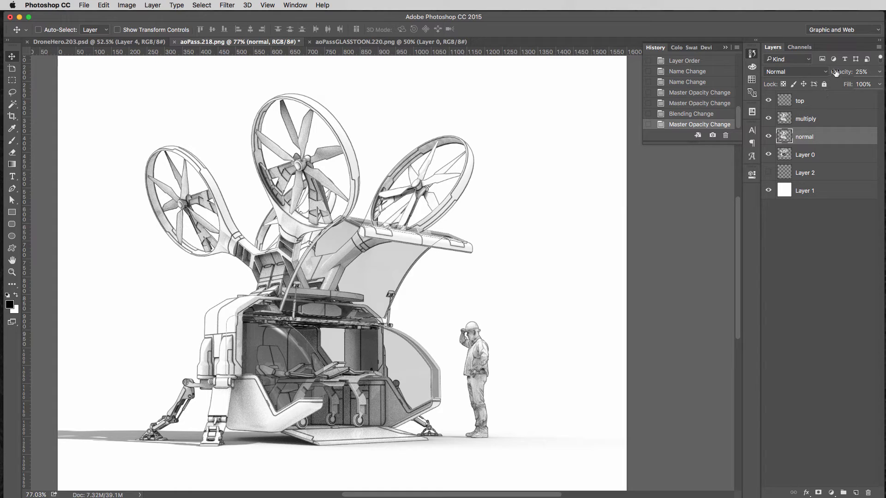
left_click_drag(840, 72, 853, 73)
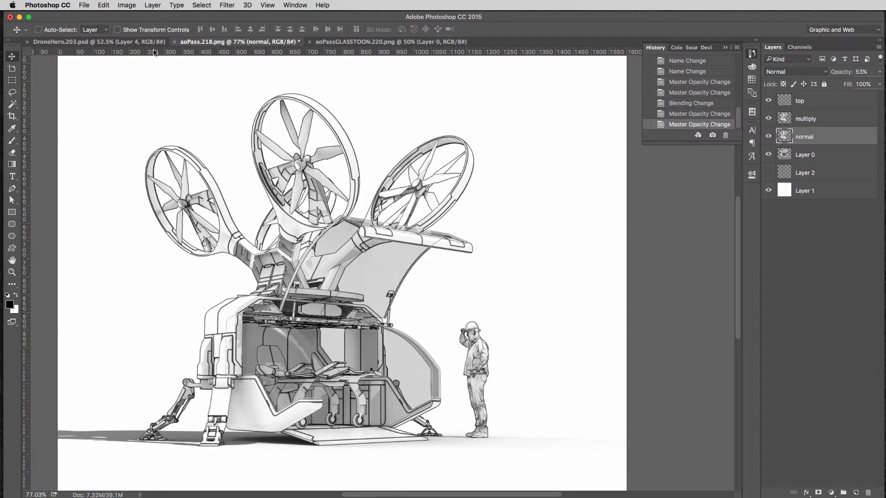
Step: Copy the Color Balance 1 adjustment layer from DroneHero.203.psd into aoPass.218.png and move it above all other layers
left_click(119, 46)
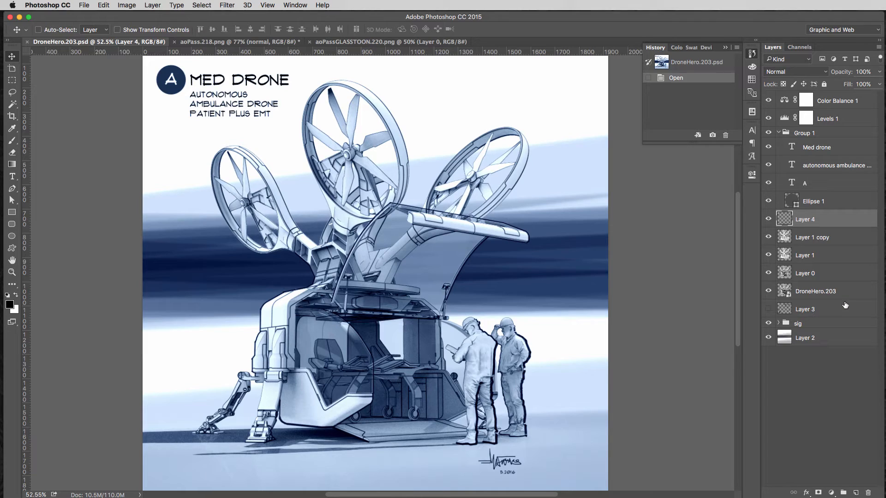
left_click(833, 101)
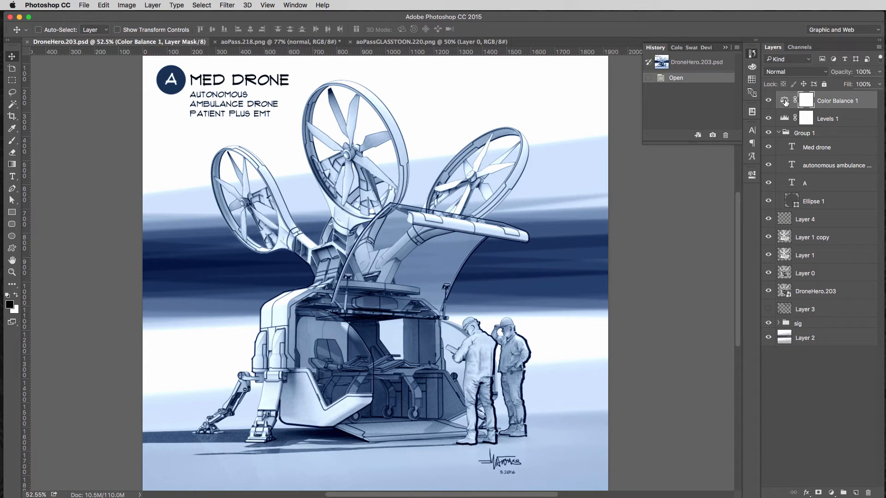
left_click_drag(784, 101, 383, 107)
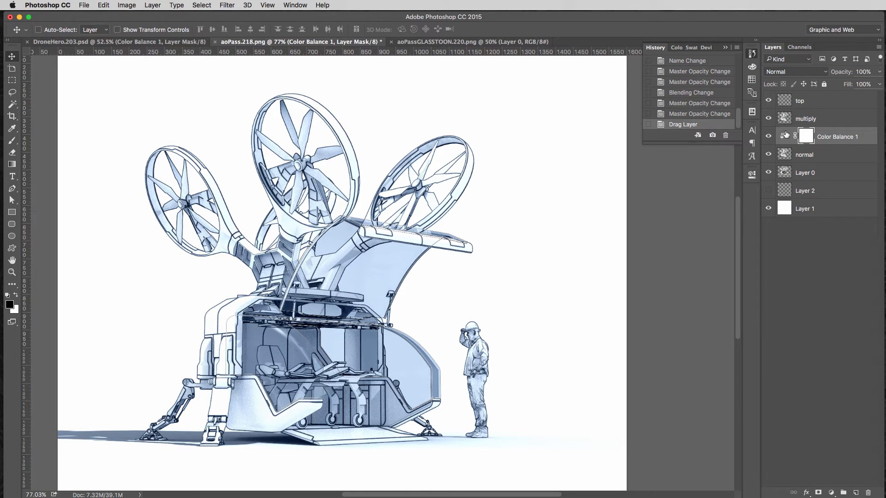
left_click_drag(785, 134, 788, 98)
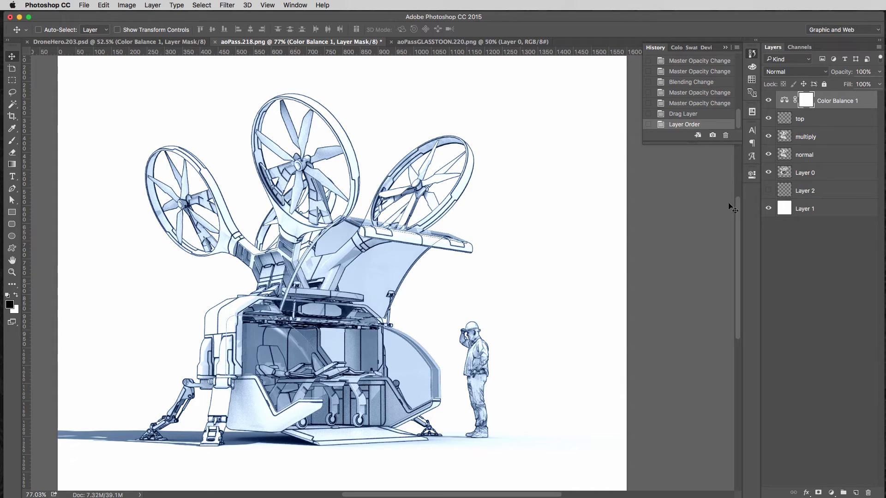
Step: Examine the Color Balance 1 adjustment's values for the different tone ranges, including midtones and highlights
double_click(785, 101)
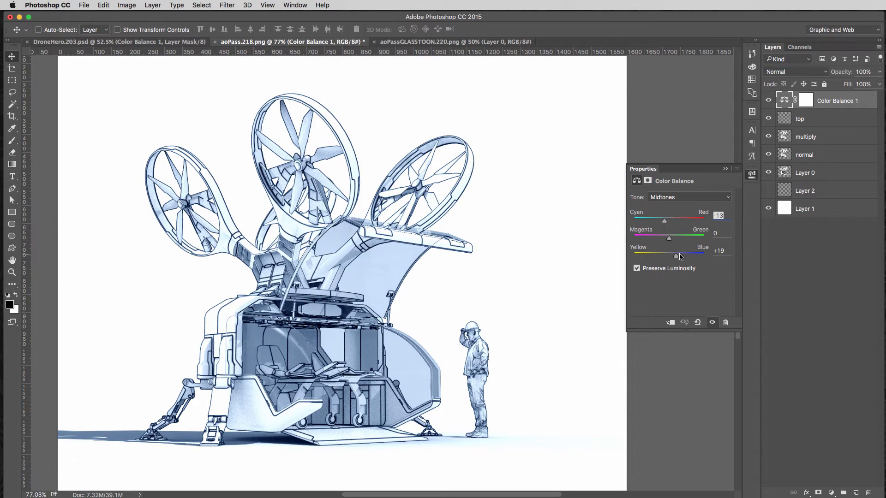
left_click(662, 197)
left_click(666, 189)
left_click(666, 197)
left_click(664, 212)
left_click(672, 199)
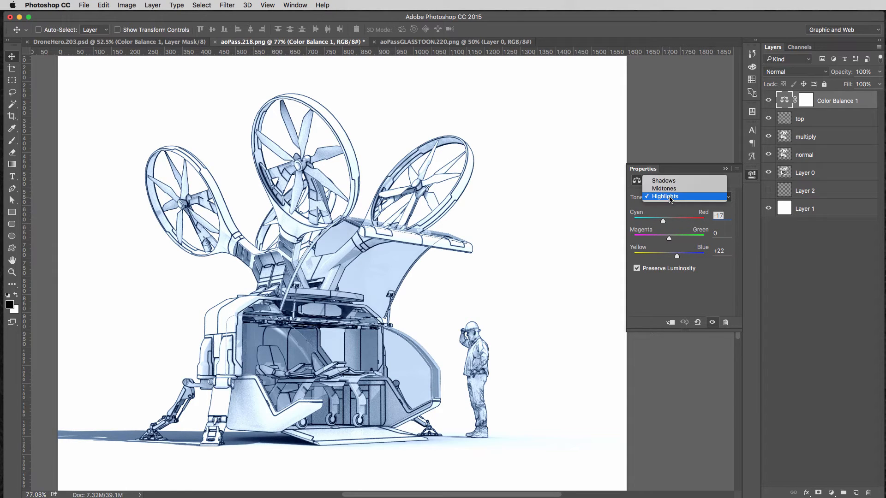
left_click(671, 188)
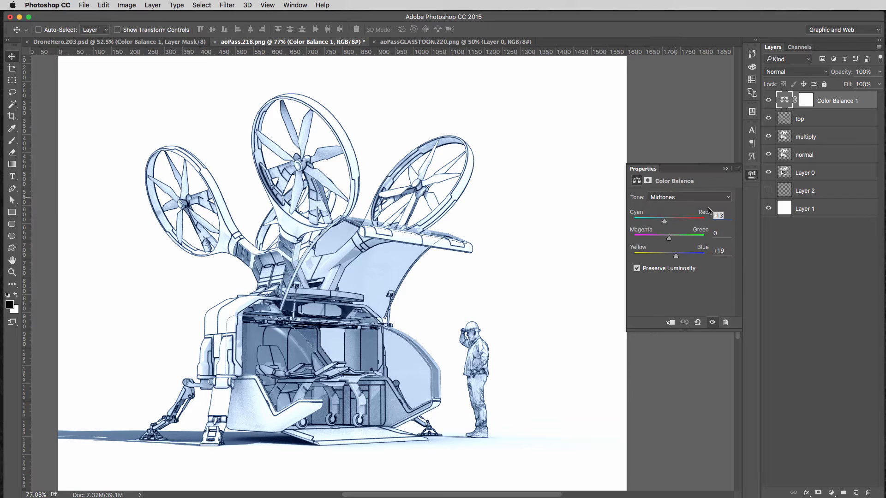
left_click(678, 195)
left_click(677, 187)
left_click(803, 270)
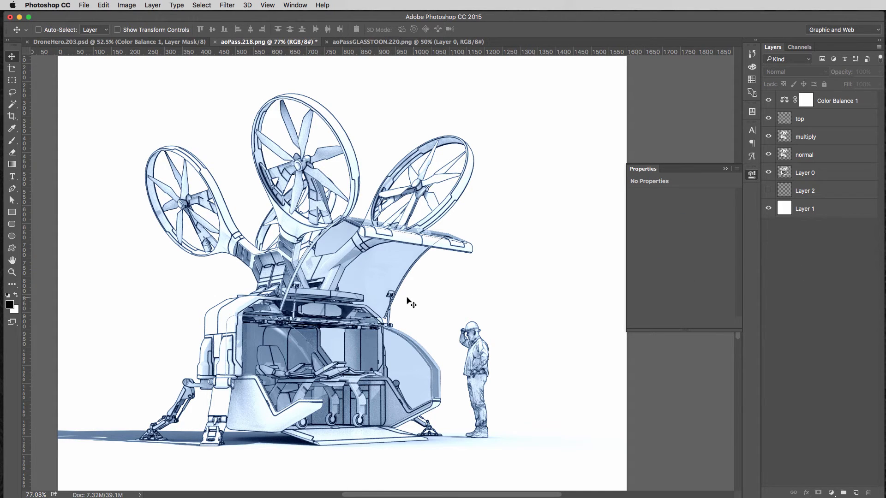
Step: Show and select Layer 2, and choose the 60 px textured chalk-like tip for the Brush tool
scroll(402, 300, "down", 2, "alt")
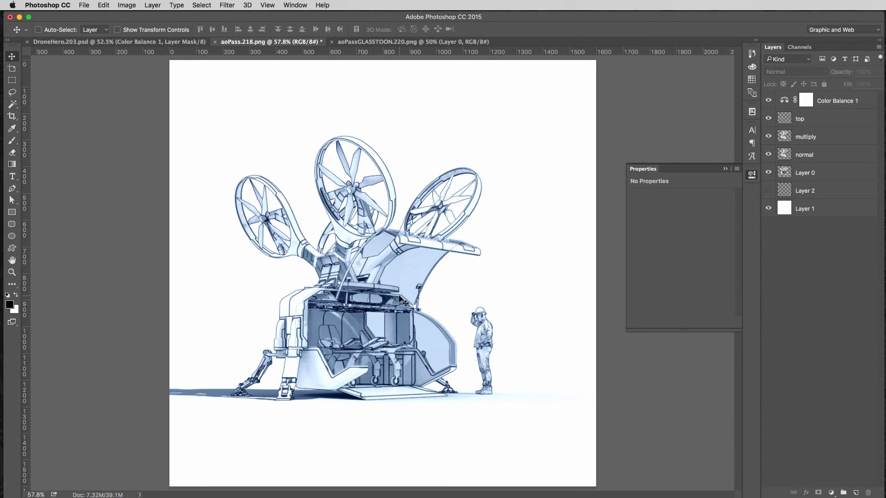
left_click(786, 192)
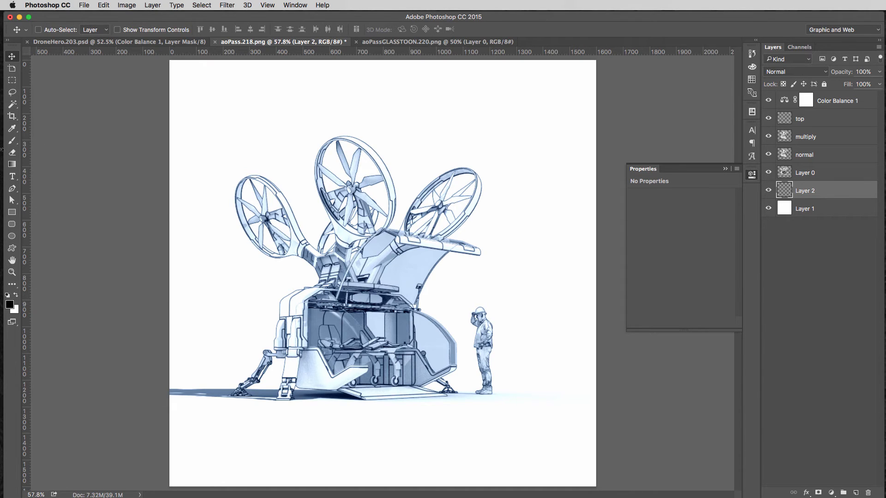
key("b")
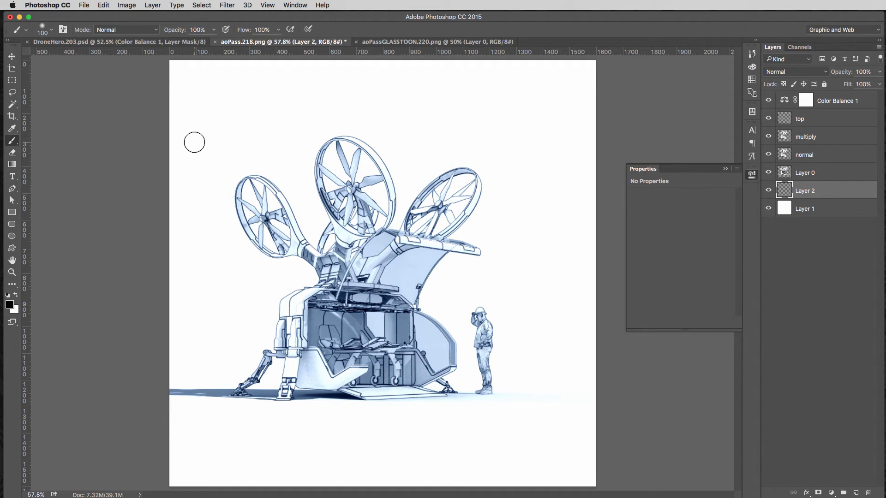
left_click(50, 31)
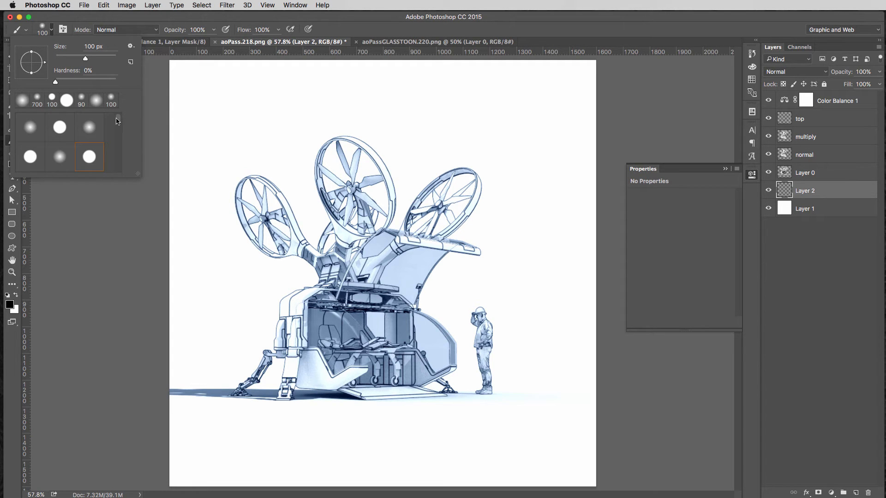
left_click_drag(116, 121, 119, 128)
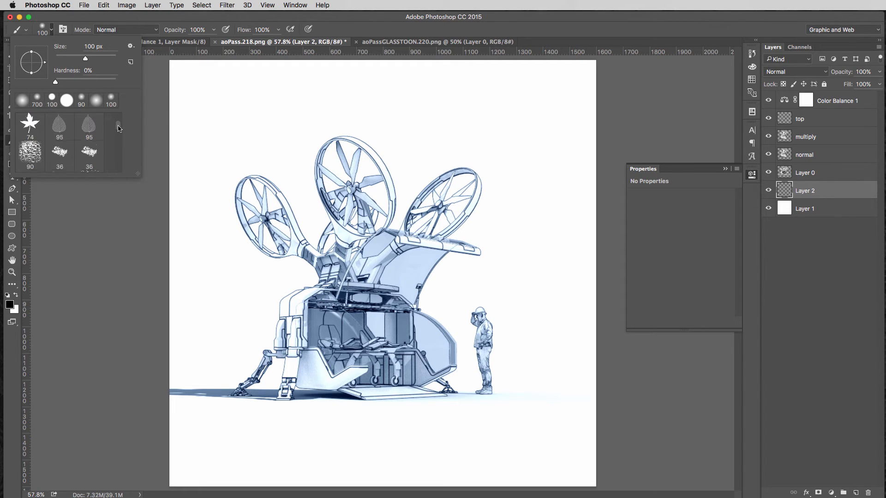
scroll(102, 150, "down", 3)
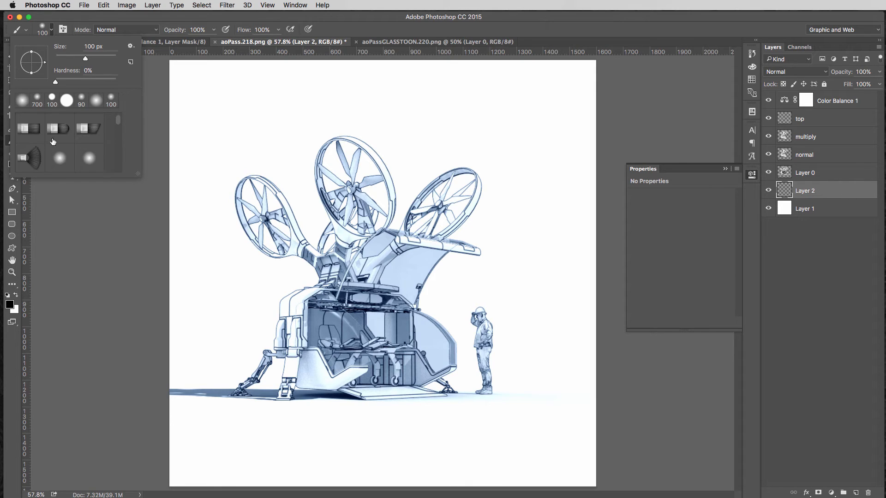
scroll(53, 141, "down", 5)
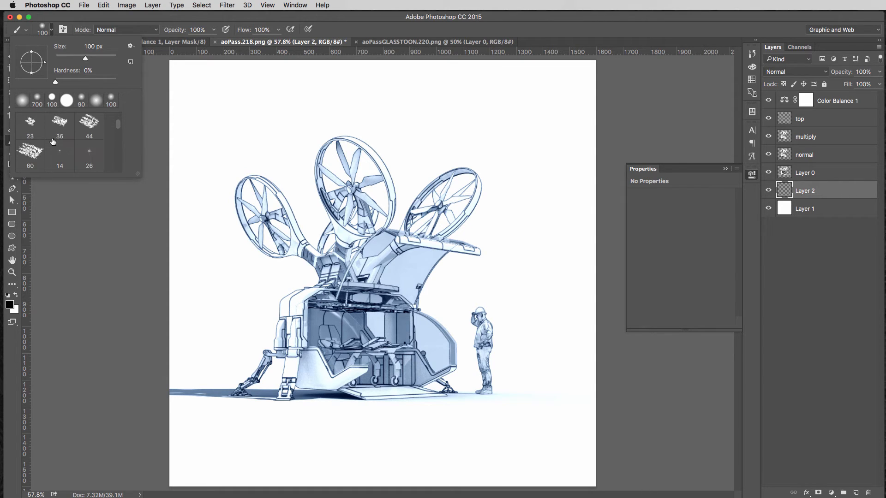
scroll(53, 142, "up", 3)
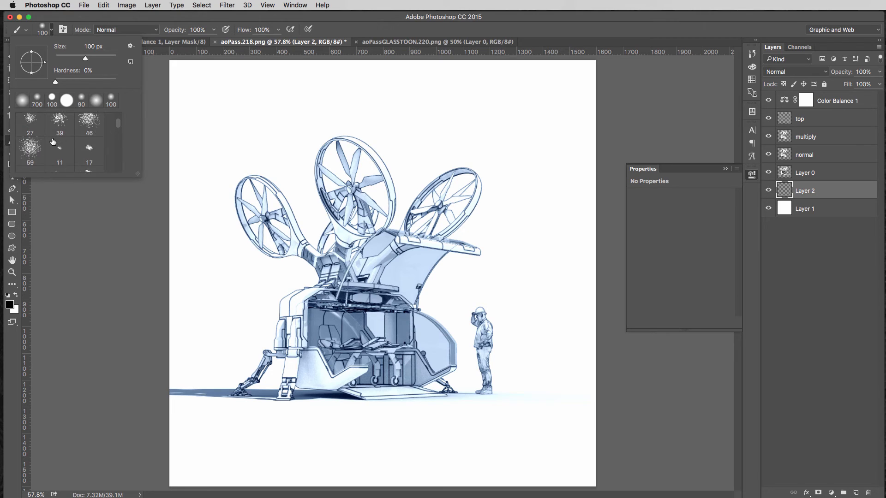
scroll(53, 142, "down", 4)
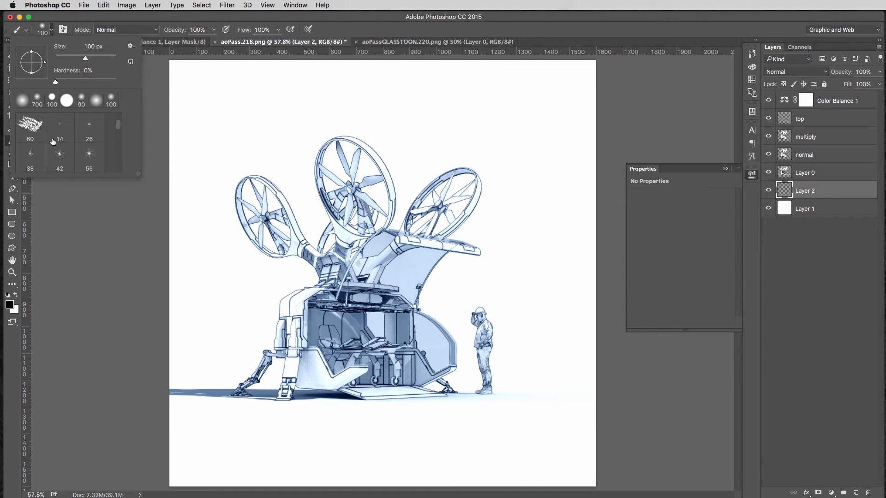
left_click(31, 134)
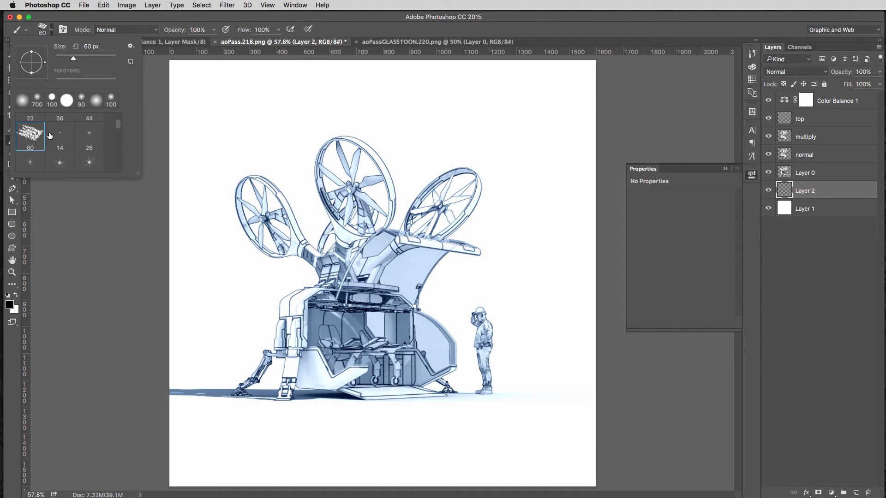
mouse_move(204, 138)
left_mouse_down()
mouse_move(181, 170)
mouse_move(323, 194)
mouse_move(548, 311)
left_mouse_up()
key("super+z")
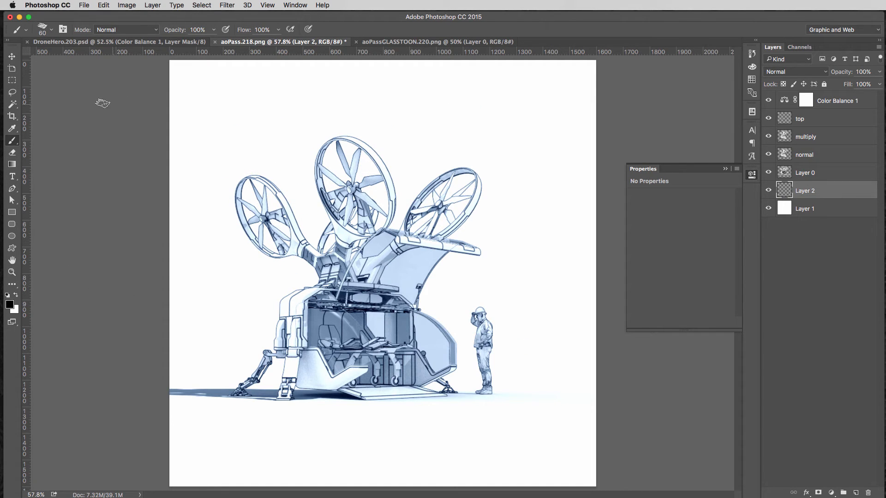
Step: Set the brush opacity to 51% and enlarge the textured brush to 250 px
mouse_move(178, 31)
left_mouse_down()
mouse_move(137, 36)
mouse_move(154, 36)
left_mouse_up()
key("bracketright")
key("bracketright")
key("bracketright")
key("bracketright")
key("bracketright")
key("bracketright")
key("bracketright")
key("bracketright")
key("bracketright")
key("bracketright")
key("bracketright")
key("bracketright")
scroll(180, 272, "down", 2, "alt")
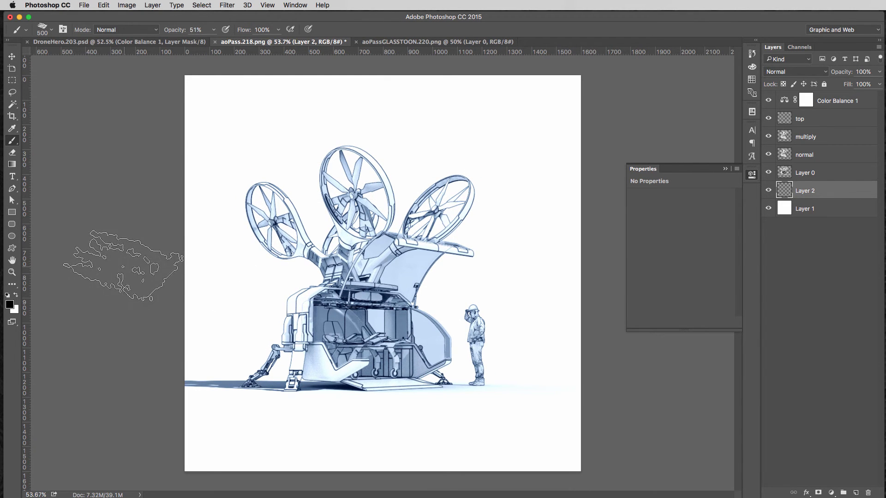
key("bracketleft")
key("bracketleft")
key("bracketleft")
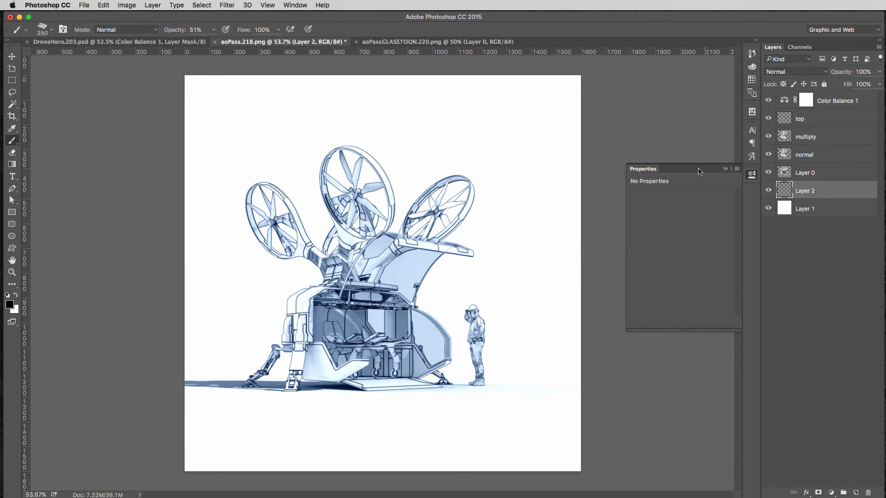
Step: Paint overlapping dark horizontal bands straight across the canvas behind the drone's upper body on Layer 2
left_click(724, 169)
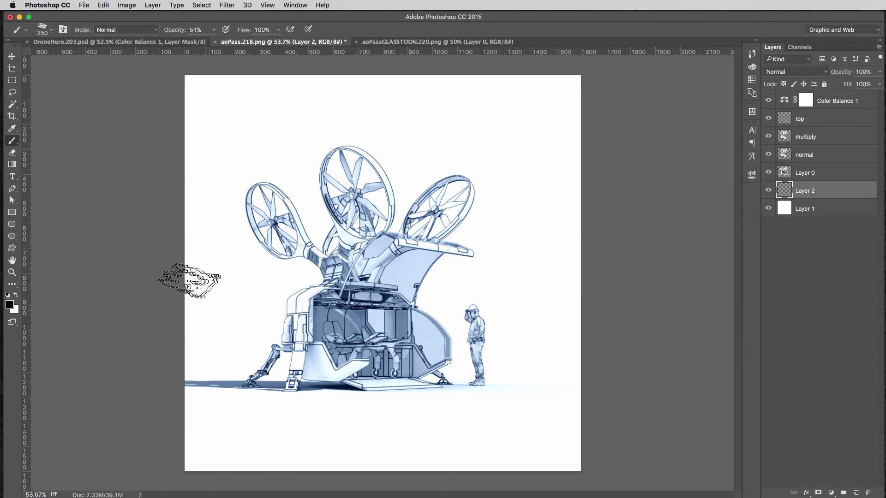
left_click(113, 263, "shift")
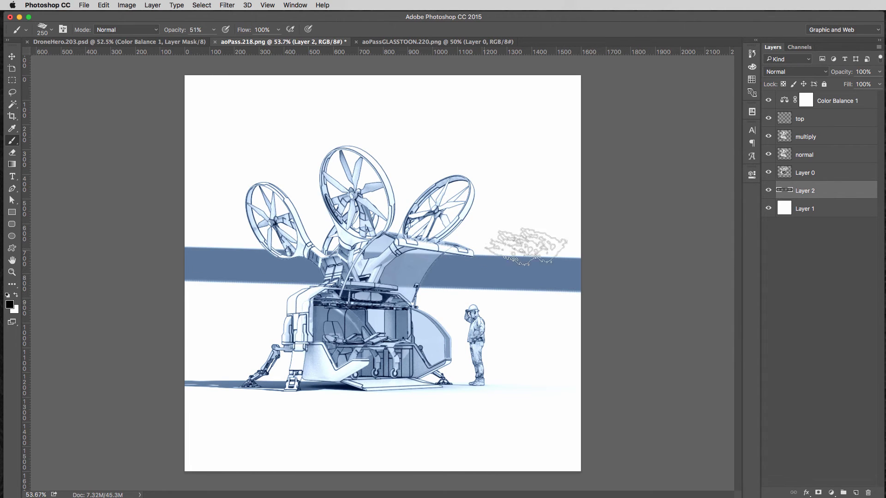
left_click(628, 260, "shift")
left_click(154, 251)
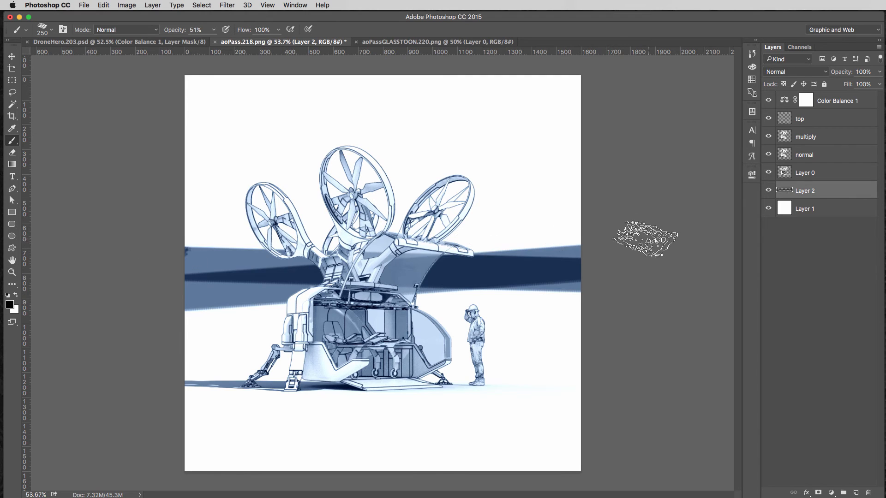
left_click(639, 240, "shift")
left_click(134, 247)
left_click(636, 257, "shift")
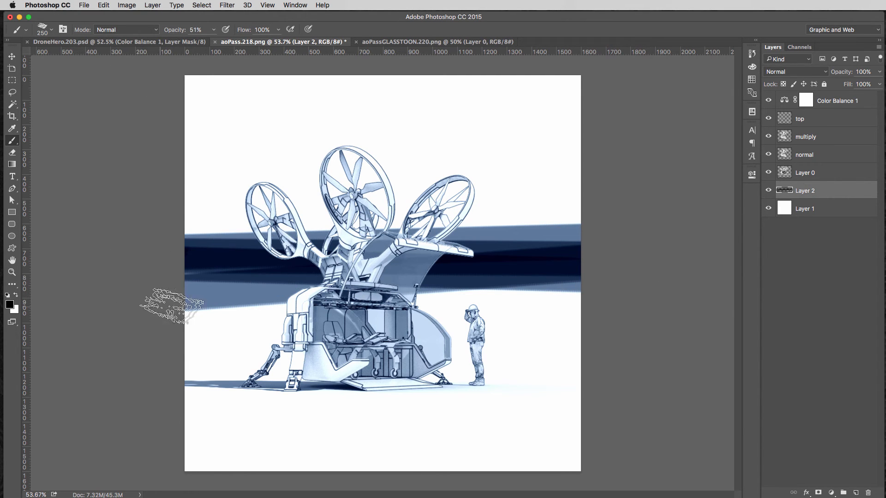
Step: Enlarge the brush to 500 px at 22% opacity and paint lighter bands above and below the dark band
key("bracketright")
key("bracketright")
key("bracketright")
key("bracketright")
key("bracketright")
left_click_drag(180, 33, 168, 33)
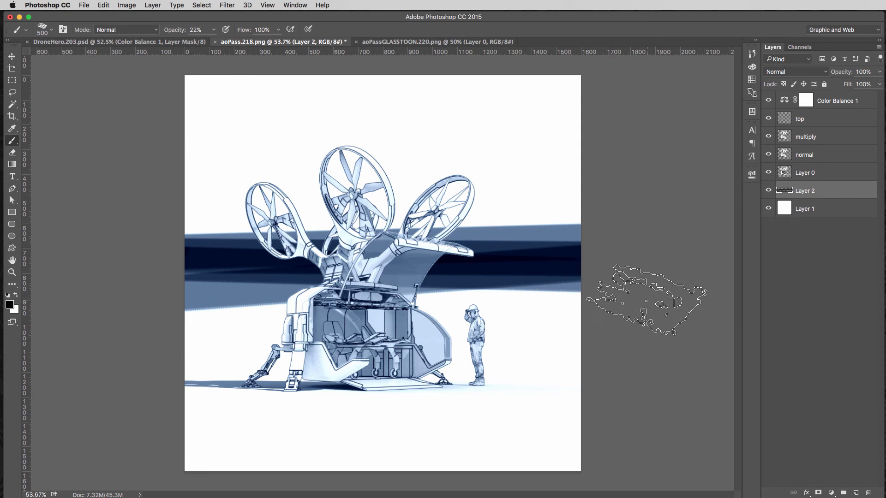
mouse_move(632, 217)
left_mouse_down()
mouse_move(136, 249)
mouse_move(138, 216)
left_mouse_up()
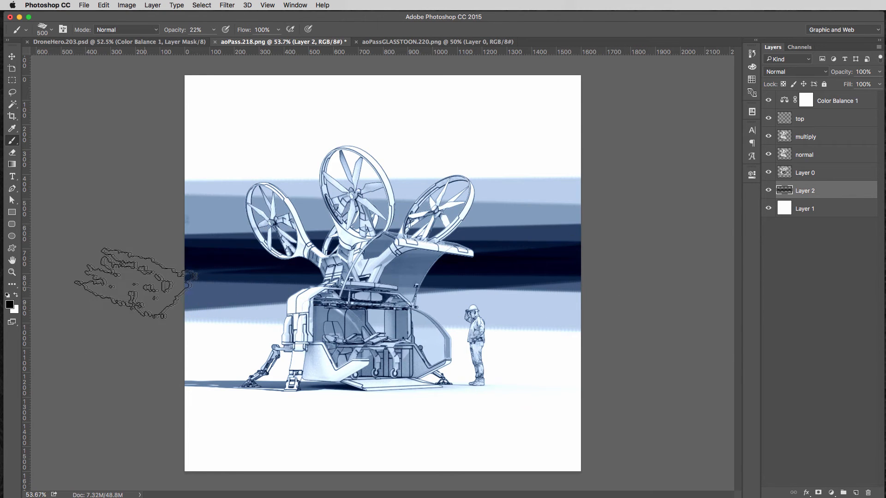
left_click_drag(483, 229, 611, 223)
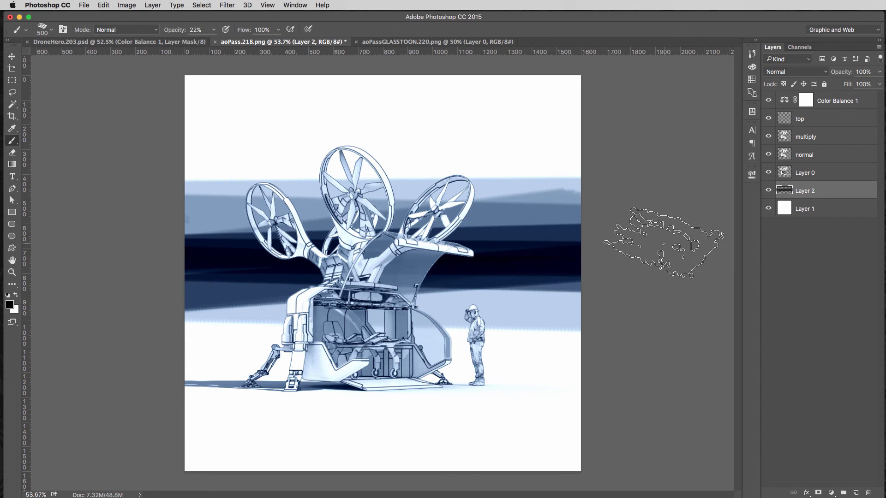
left_click_drag(664, 249, 88, 242)
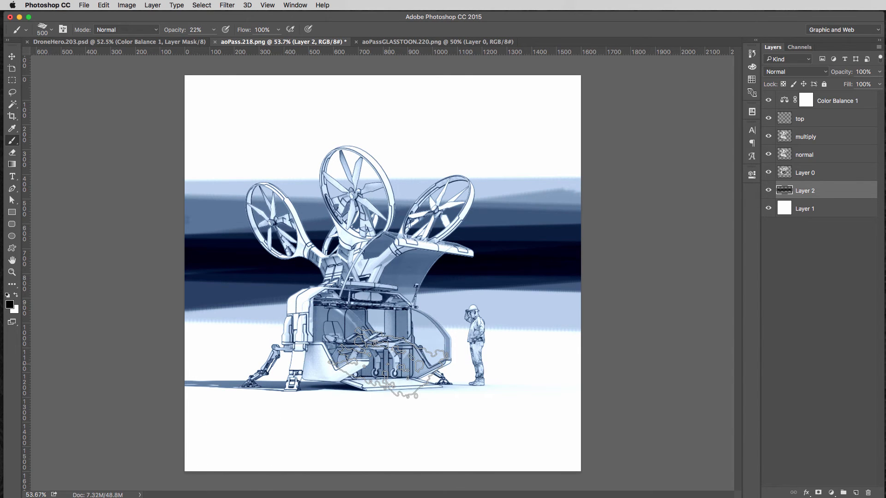
Step: Paint overlapping translucent straight bands across the ground area beneath the drone, slightly angled against each other
scroll(388, 363, "down", 2, "alt")
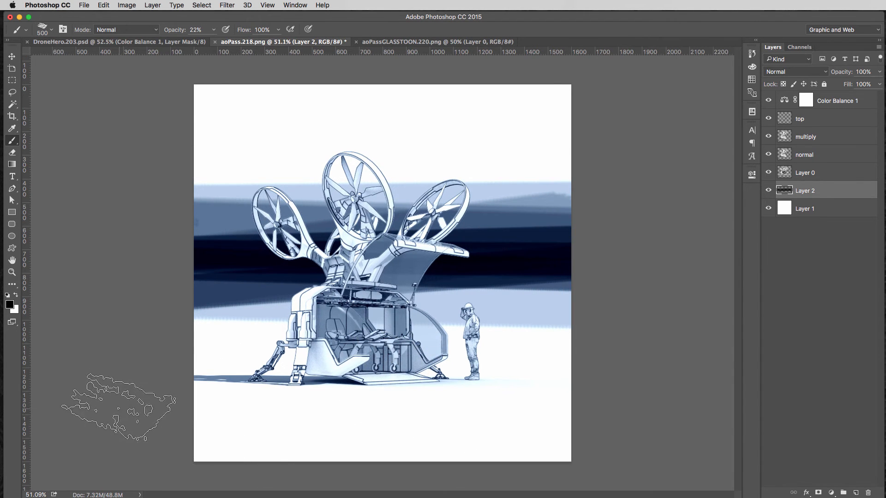
left_click(119, 408)
left_click(672, 406, "shift")
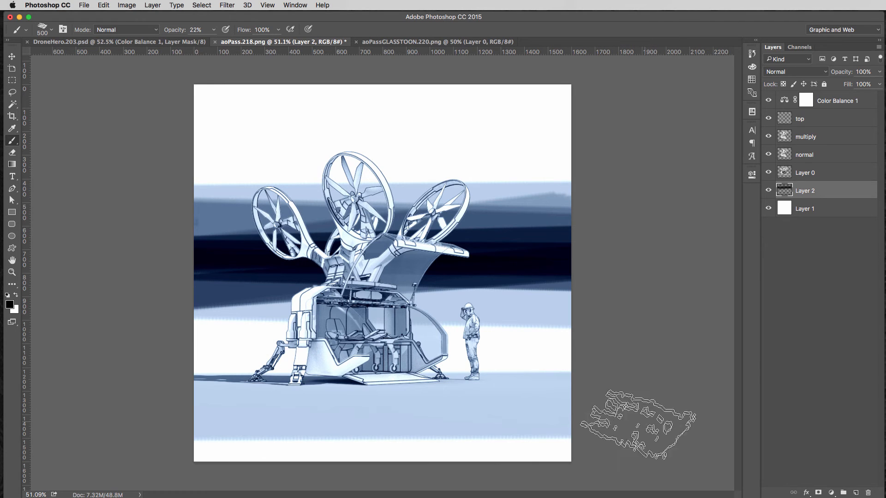
left_click(187, 467, "shift")
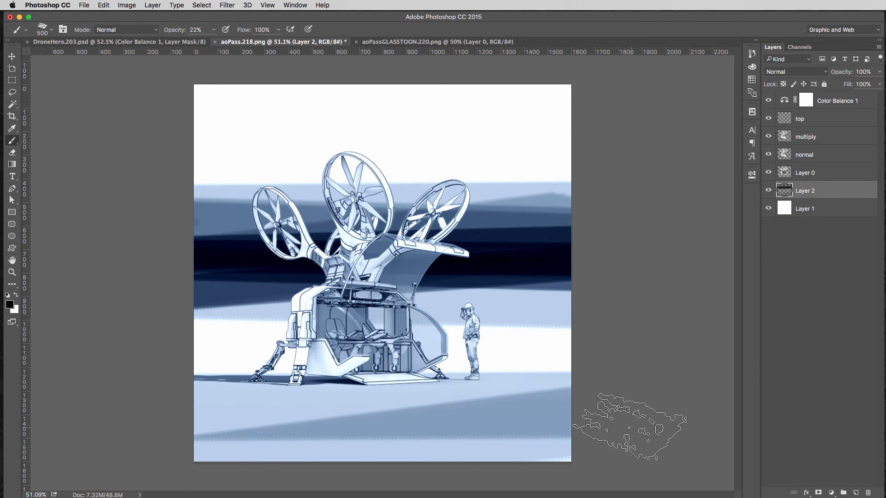
left_click(629, 425, "shift")
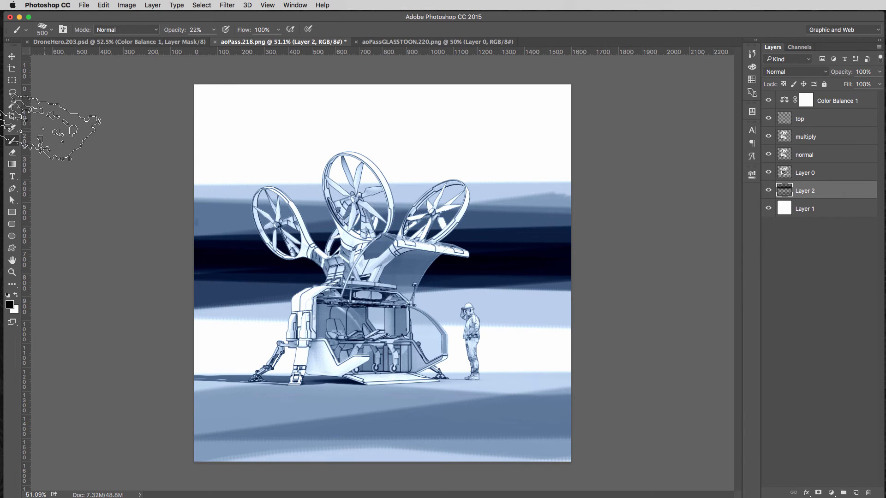
Step: Lighten the ground bands with the 700 px soft Eraser at 44% opacity in straight passes across the canvas
key("e")
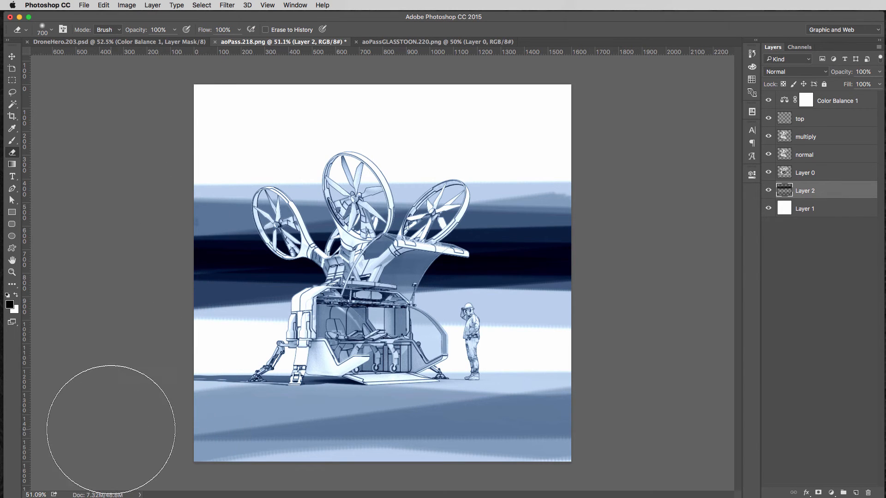
left_click_drag(146, 30, 119, 31)
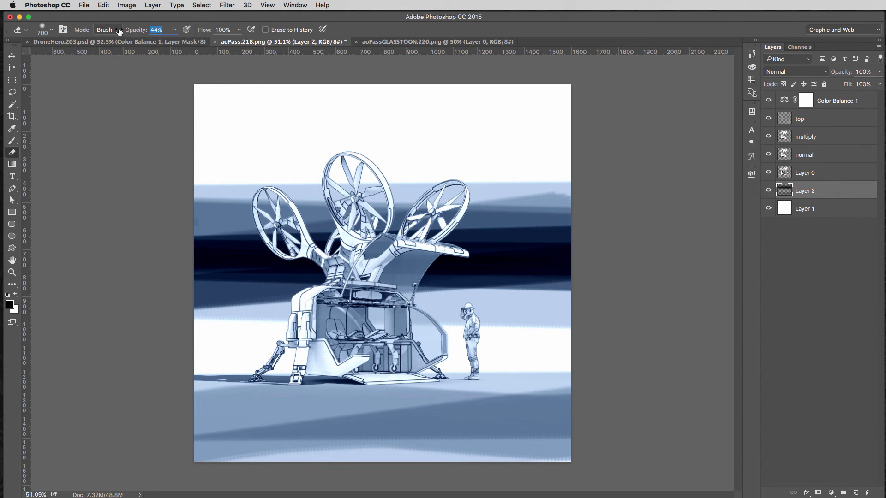
left_click(678, 417, "shift")
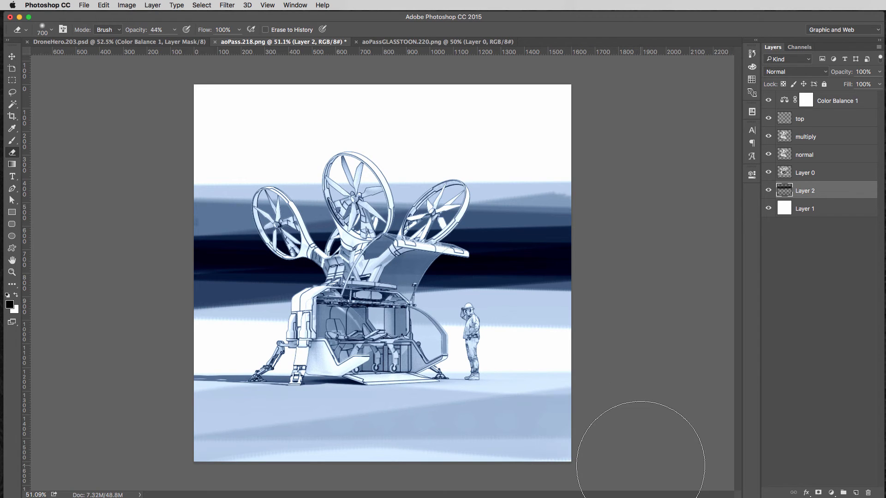
left_click(118, 485, "shift")
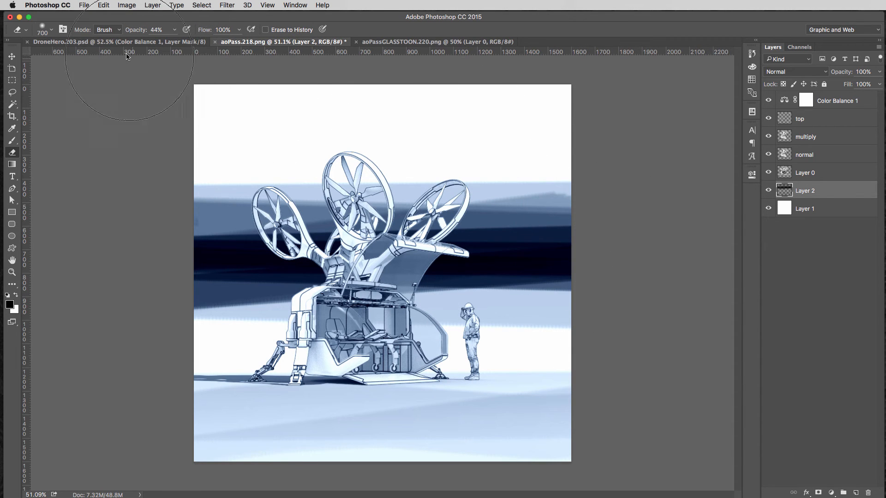
Step: Copy the MED DRONE title group from DroneHero.203.psd into aoPass.218.png and position it above and left of the drone
left_click(117, 44)
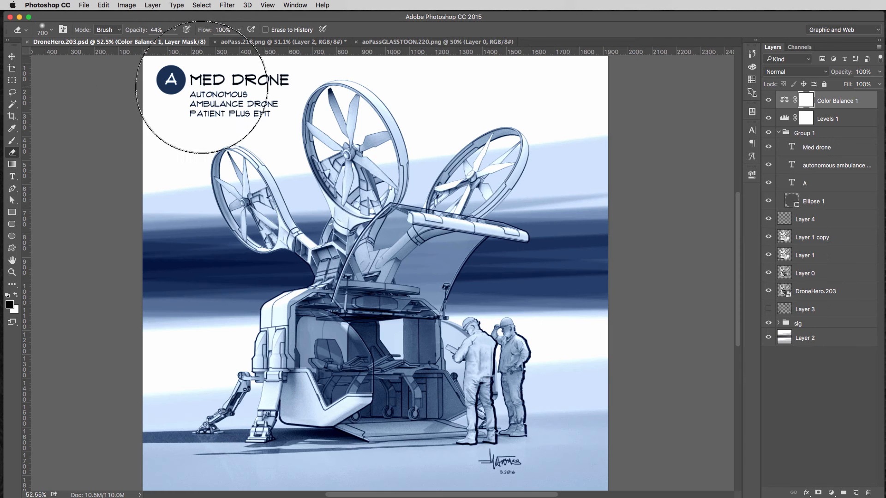
left_click(767, 133)
left_click(767, 134)
left_click(786, 137)
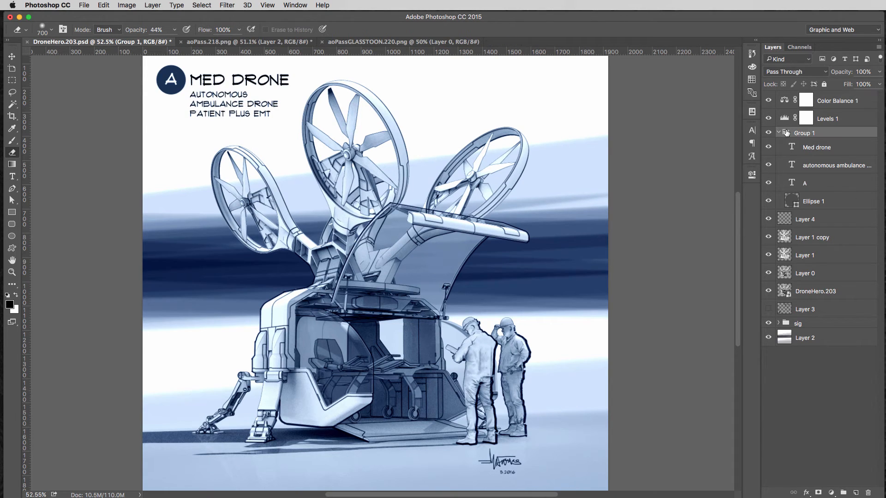
left_click_drag(787, 133, 286, 134)
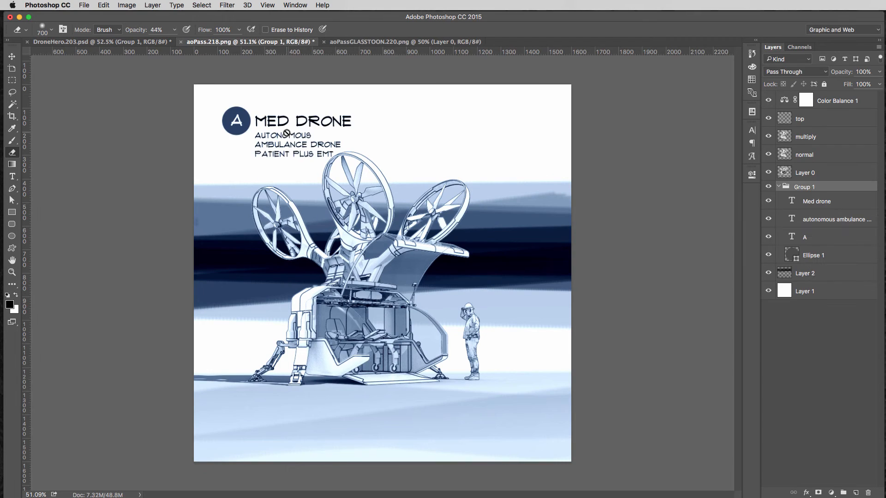
left_click(12, 57)
left_click_drag(241, 118, 231, 122)
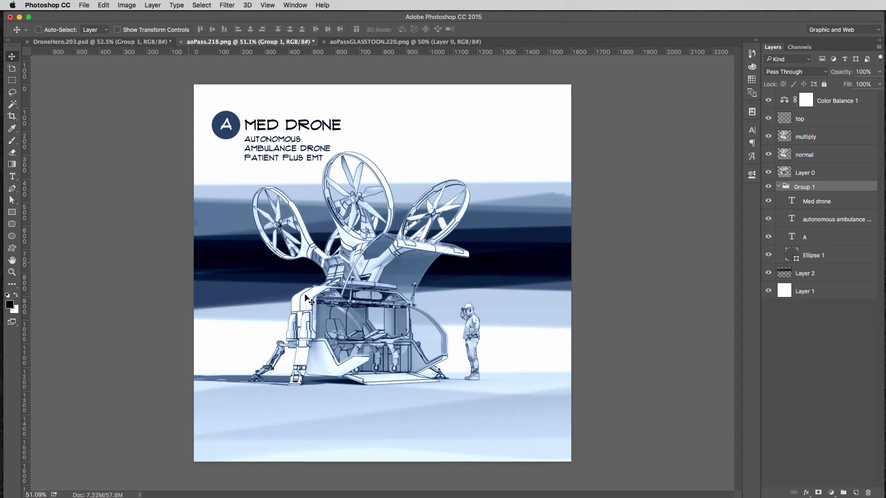
Step: Examine the cabin up close, comparing it with the top layer hidden and shown
scroll(363, 388, "up", 4, "alt")
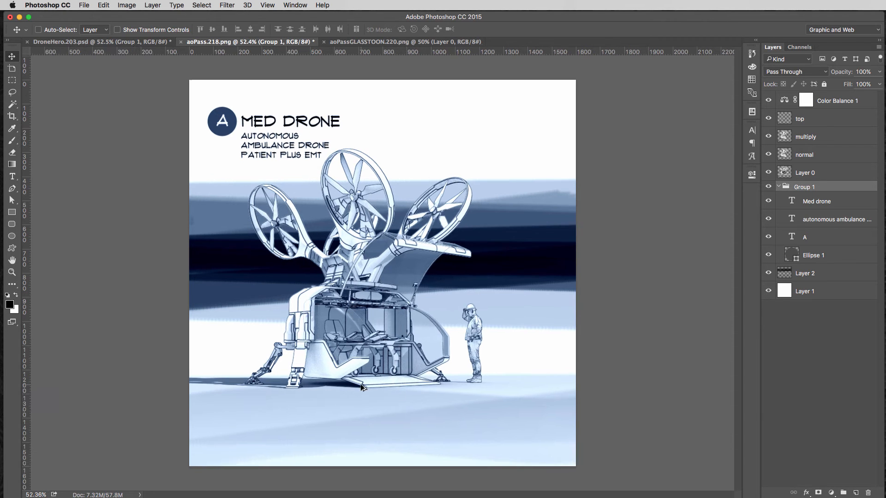
scroll(362, 388, "up", 5, "alt")
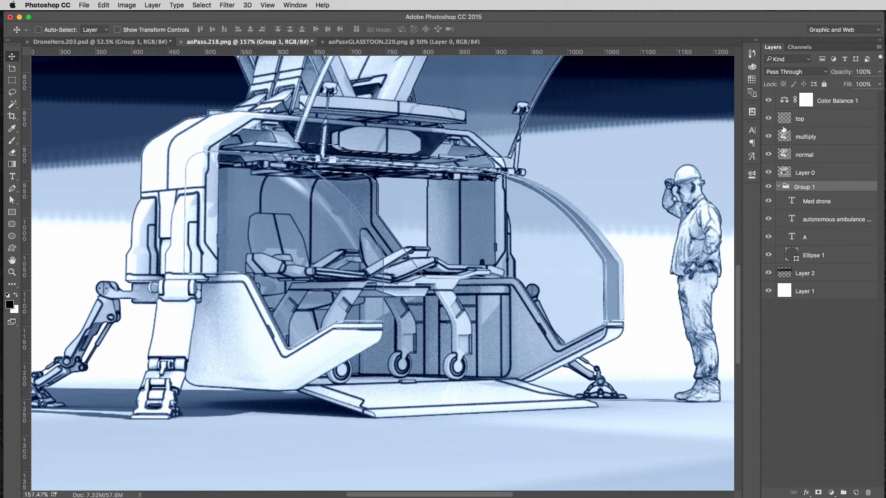
left_click(768, 119)
left_click(768, 119)
left_click(791, 119)
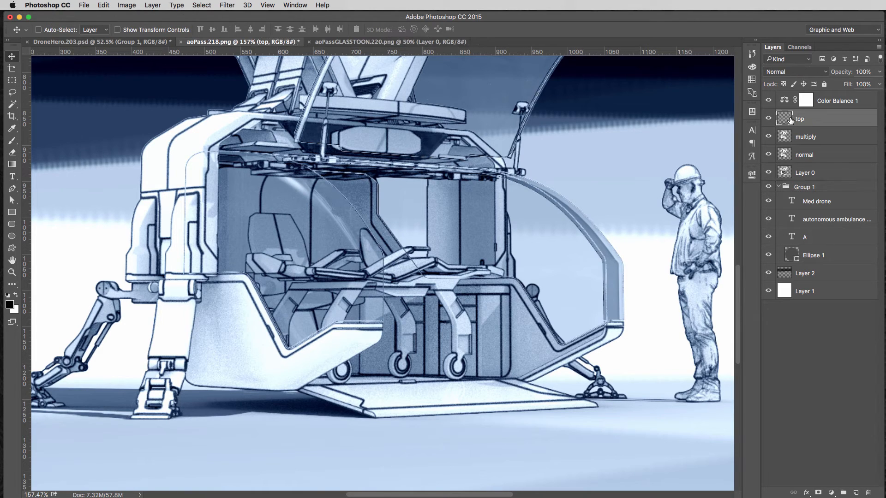
left_click(768, 119)
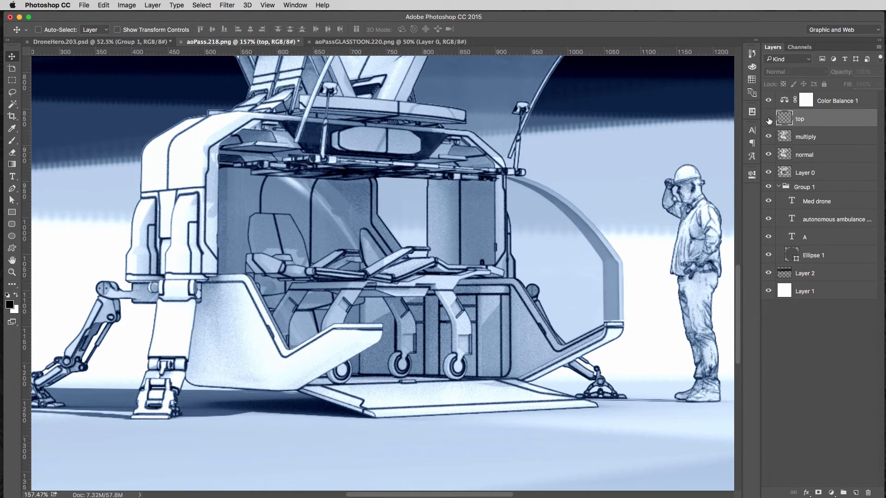
left_click(768, 119)
left_click(768, 119)
left_click(768, 119)
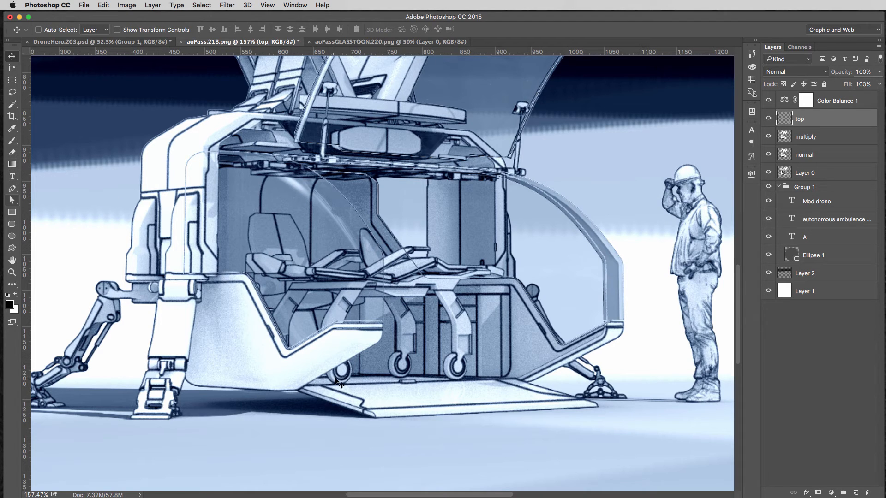
Step: Reduce the textured brush to 7 px and set its opacity to 46%
key("b")
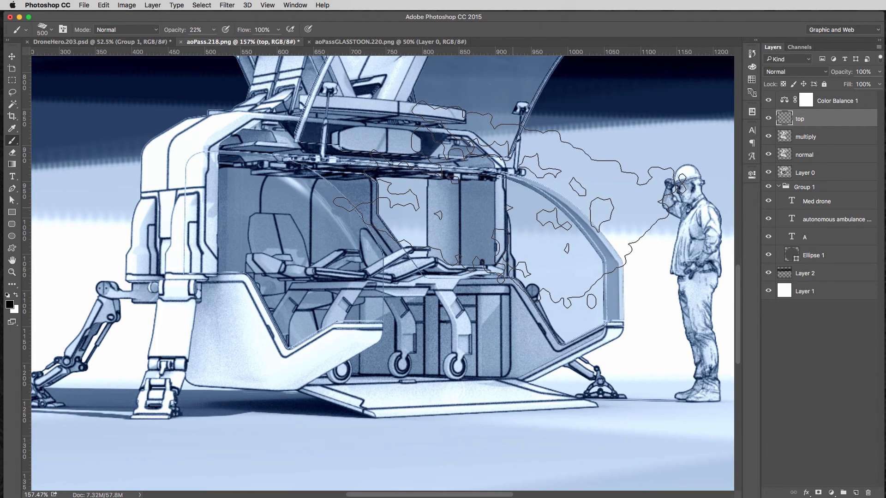
key("bracketleft")
key("bracketleft")
key("bracketleft")
key("bracketleft")
key("bracketleft")
key("bracketleft")
key("bracketleft")
key("bracketleft")
key("bracketleft")
key("bracketleft")
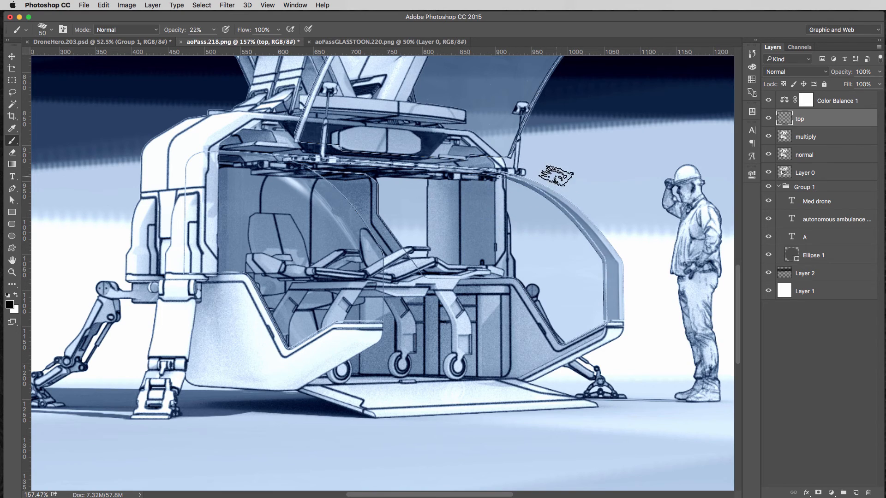
key("bracketleft")
key("bracketleft")
key("bracketleft")
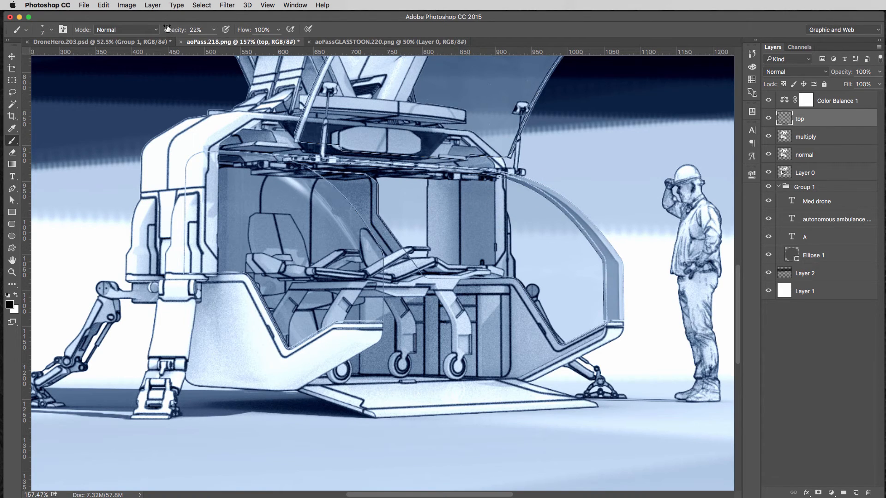
mouse_move(170, 31)
left_mouse_down()
mouse_move(224, 31)
mouse_move(184, 34)
mouse_move(197, 34)
left_mouse_up()
Step: Add a new empty layer directly above the top layer
left_click(768, 119)
left_click(768, 119)
left_click(856, 493)
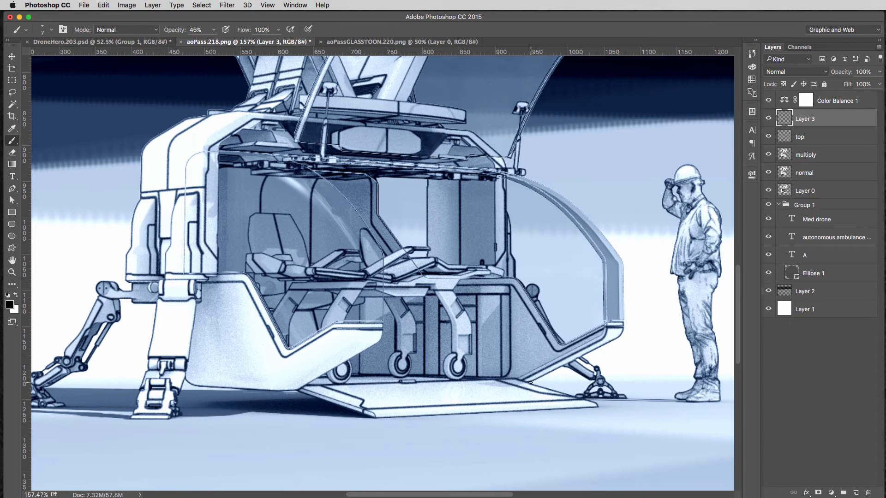
Step: Raise the brush opacity to 100% and trace a heavy dark line under the cabin's lower right edge and the adjoining landing leg
left_click(530, 383)
left_click(562, 367, "shift")
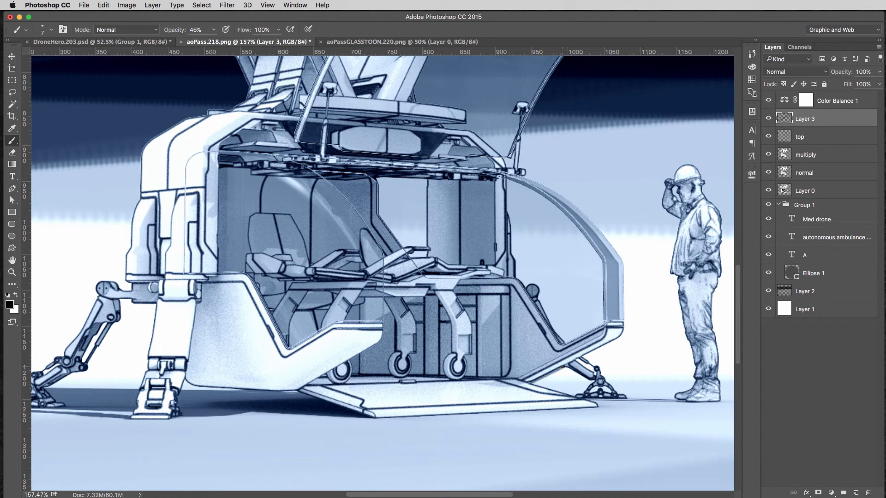
left_click_drag(168, 31, 313, 35)
left_click(562, 366, "shift")
left_click(567, 368, "shift")
left_click(590, 382, "shift")
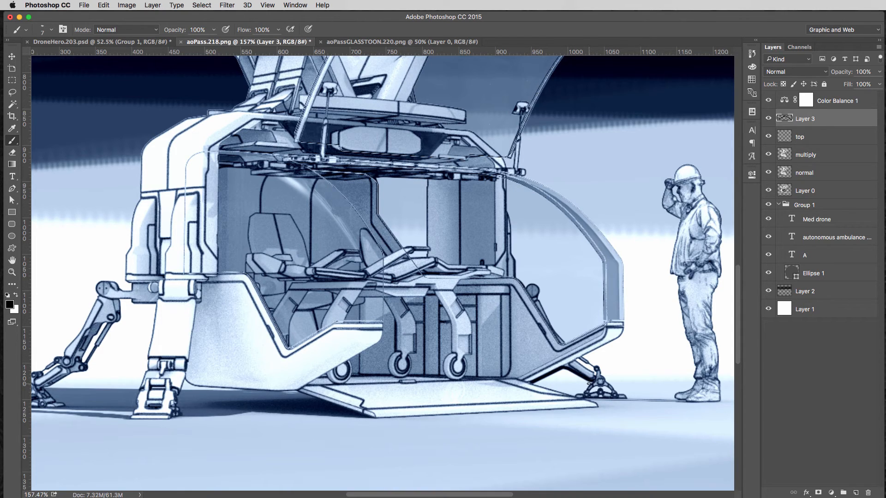
left_click(587, 386, "shift")
left_click_drag(584, 357, 576, 395)
key("super+z")
Step: Trace a heavy dark outline along the outer curve and vertical edge of the cabin's right-hand door frame
scroll(524, 175, "up", 4, "alt")
mouse_move(501, 174)
left_mouse_down()
mouse_move(545, 193)
mouse_move(619, 248)
mouse_move(679, 325)
left_mouse_up()
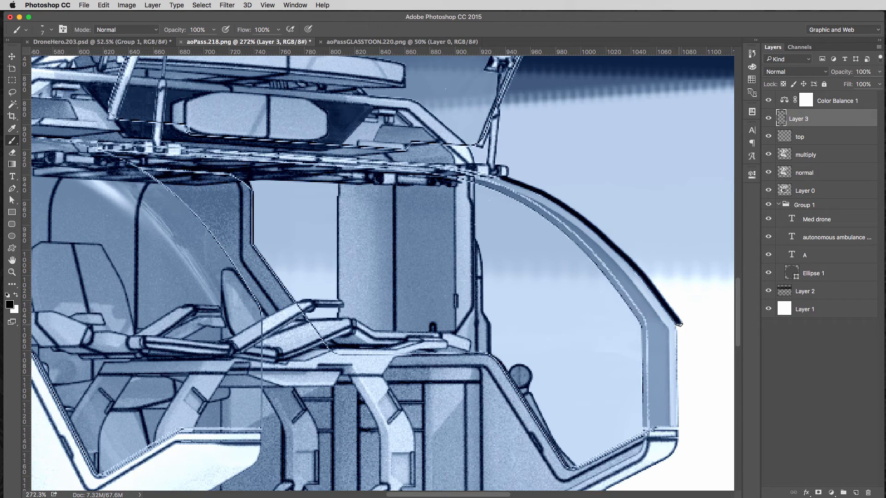
mouse_move(680, 427)
left_mouse_down("shift")
mouse_move(682, 449)
mouse_move(629, 298)
mouse_move(409, 386)
left_mouse_up("shift")
Step: Paint a thick dark contour down the back of the standing man, from helmet to legs, and beneath his shoes
mouse_move(516, 106)
left_mouse_down()
mouse_move(529, 150)
mouse_move(558, 196)
mouse_move(561, 293)
mouse_move(557, 318)
mouse_move(541, 337)
left_mouse_up()
left_click_drag(546, 375, 554, 410)
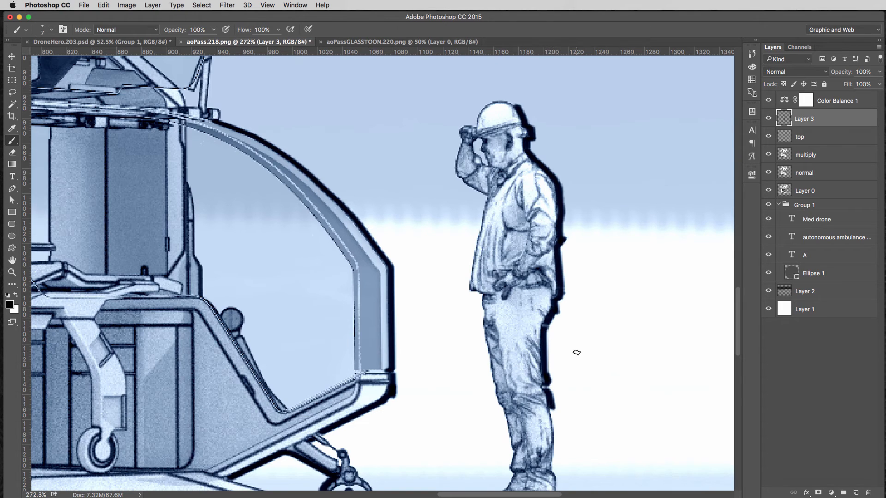
scroll(550, 274, "down", 5)
left_click_drag(547, 260, 553, 363)
left_click_drag(539, 365, 560, 364)
mouse_move(493, 364)
left_mouse_down()
mouse_move(538, 365)
mouse_move(491, 361)
left_mouse_up()
Step: Draw a heavy straight dark line along the front bottom edge of the cabin's entry ramp
mouse_move(301, 162)
left_mouse_down()
mouse_move(528, 273)
mouse_move(496, 60)
left_mouse_up()
left_click(539, 273)
left_click(143, 293, "shift")
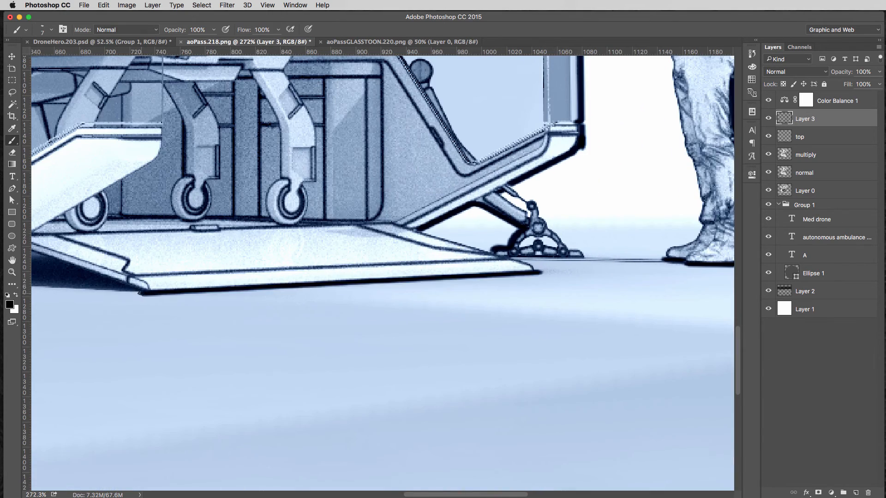
left_click_drag(445, 236, 406, 234)
left_click_drag(488, 280, 585, 386)
left_click_drag(345, 276, 363, 279, "super")
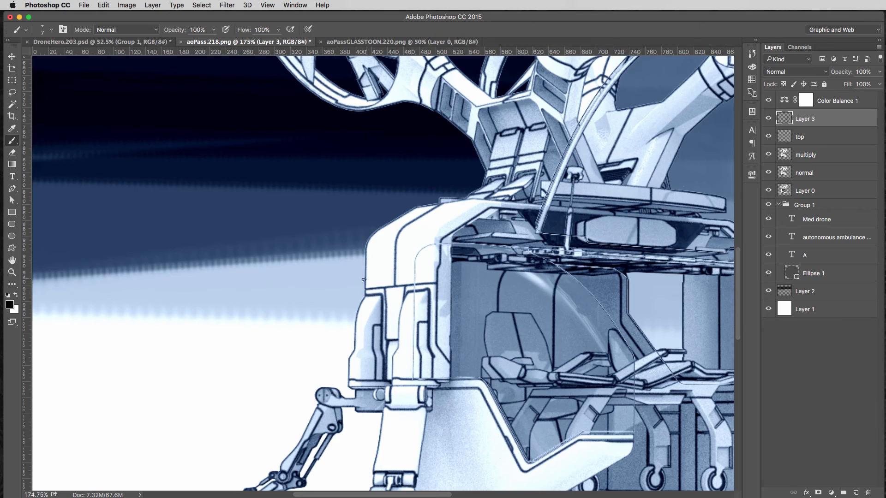
Step: Trace a heavy dark outline up the cabin's left side and over its upper-left shoulder to the roof
left_click_drag(353, 393, 345, 387)
left_click(346, 353, "shift")
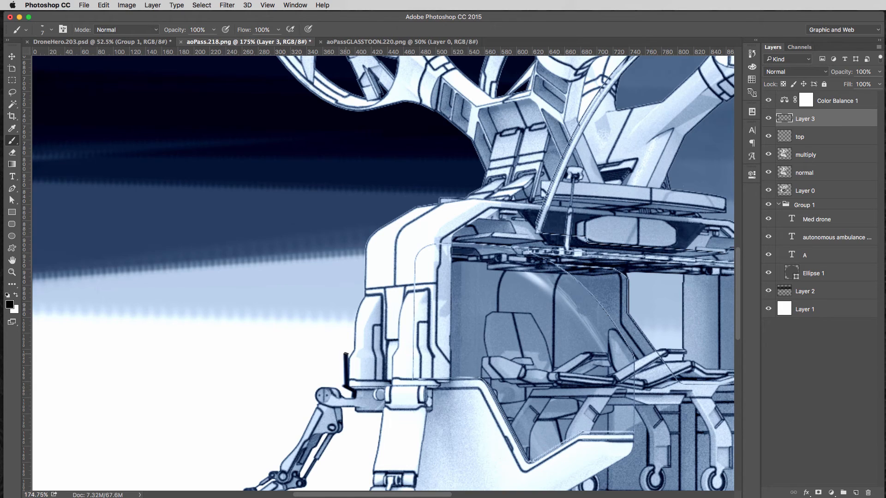
left_click(354, 312, "shift")
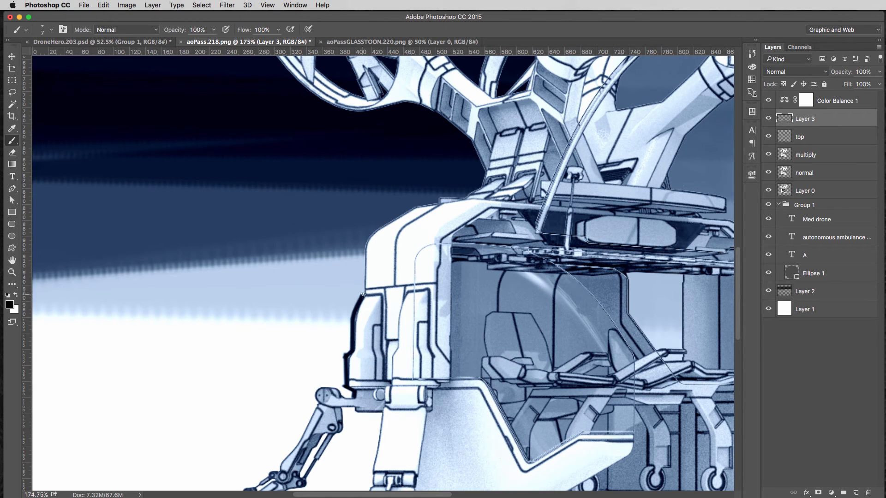
left_click(363, 239, "shift")
left_click(356, 245)
left_click(419, 204, "shift")
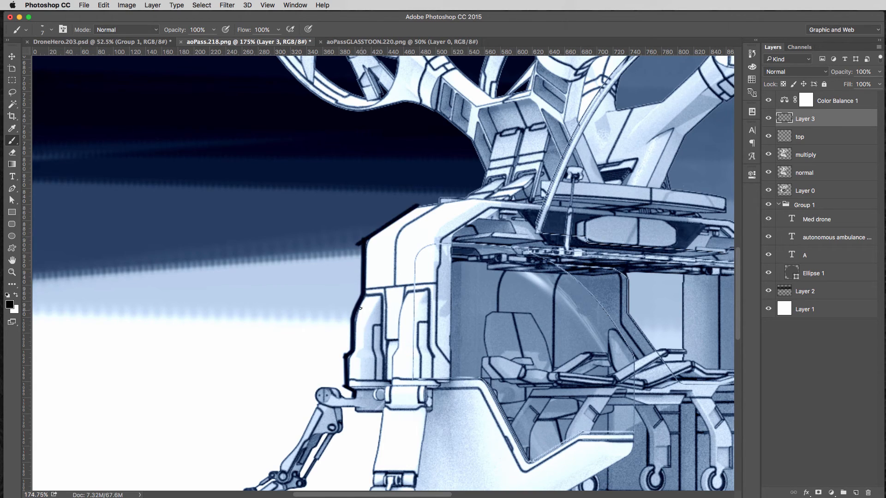
Step: Draw heavy dark lines along the entry ramp's slanted left edge and the bottom of the cabin's front hull
scroll(347, 293, "down", 5)
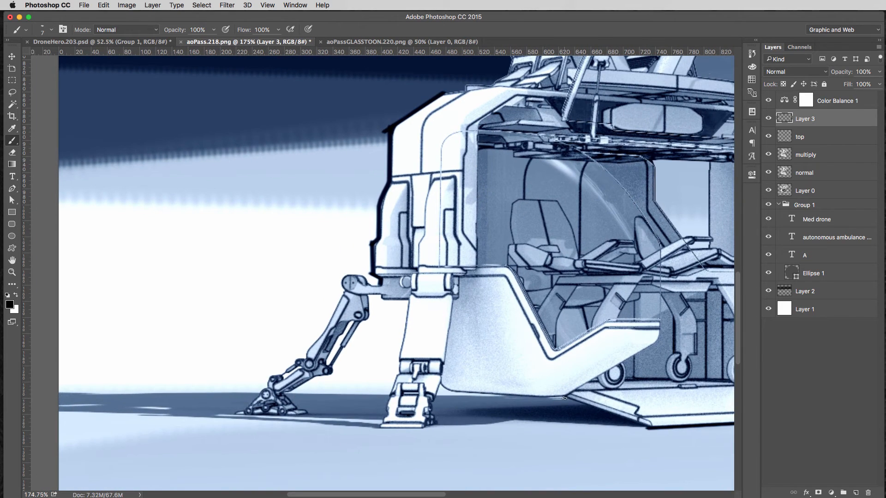
left_click(564, 398)
left_click(656, 431, "shift")
left_click(563, 397)
left_click(450, 392, "shift")
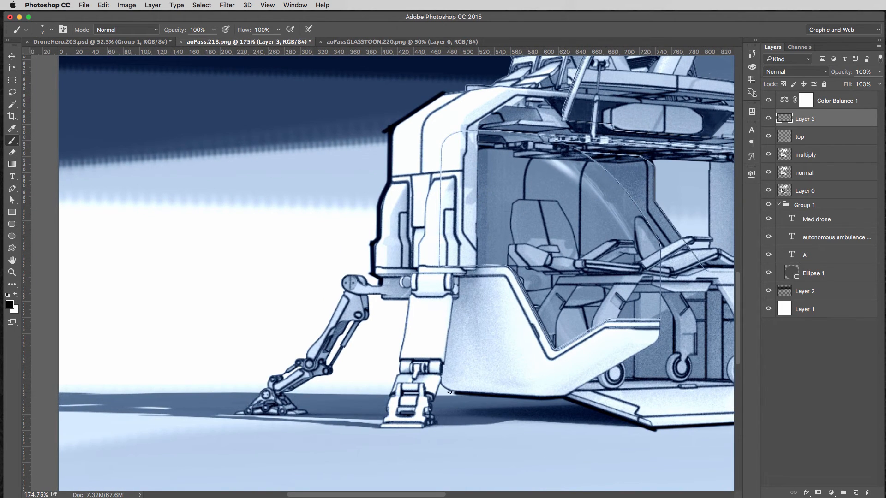
Step: Paint heavy dark contours beside the front landing leg's foot and beneath the rear left leg's mounting arm
left_click_drag(435, 400, 441, 424)
left_click_drag(404, 300, 378, 299)
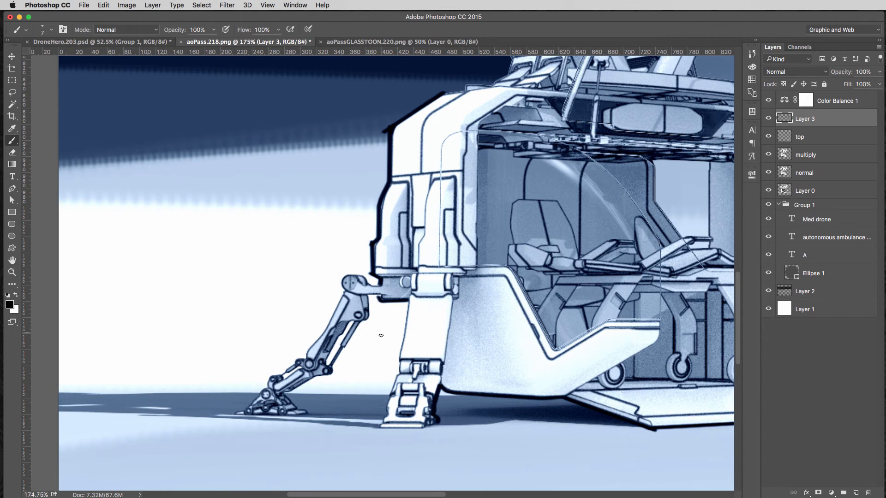
left_click(367, 297, "shift")
Step: Trace a heavy dark outline along the left glass door's curve, vertical edge and lower hull edge down to the ramp
scroll(365, 295, "up", 5)
scroll(365, 295, "right", 5)
scroll(361, 293, "down", 2, "alt")
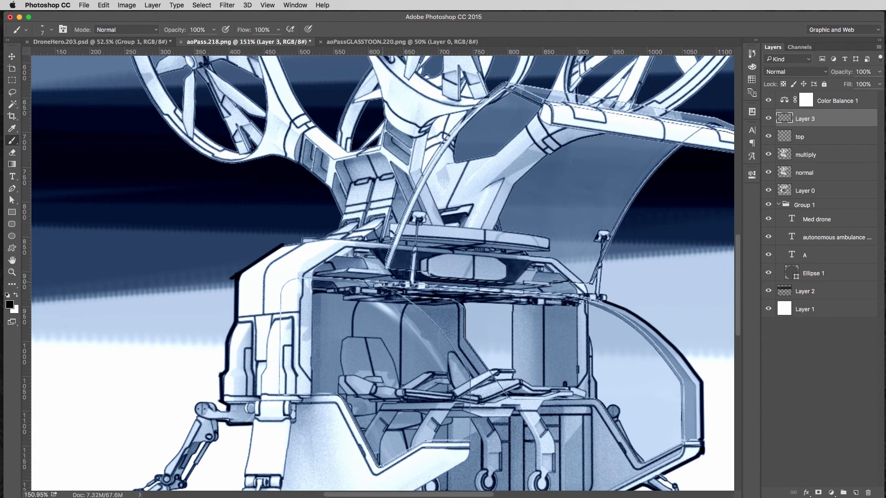
mouse_move(314, 278)
left_mouse_down()
mouse_move(377, 282)
mouse_move(414, 303)
mouse_move(468, 371)
left_mouse_up()
left_click(470, 442, "shift")
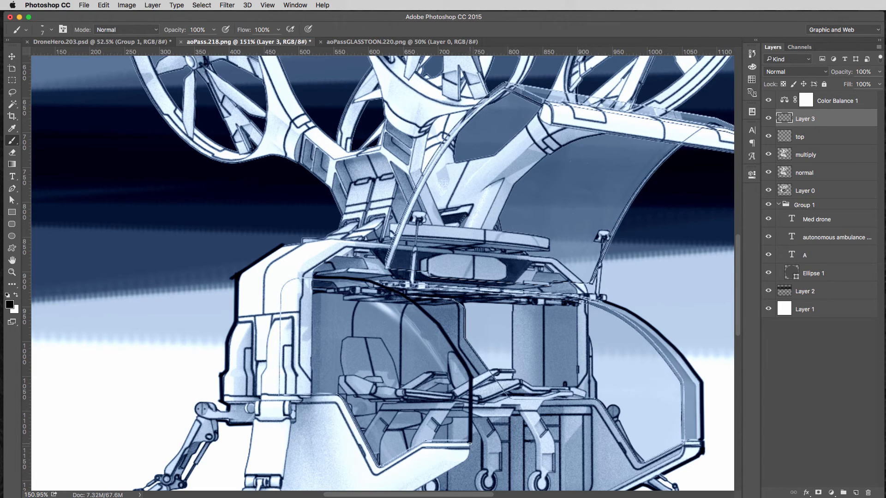
left_click_drag(470, 458, 490, 367)
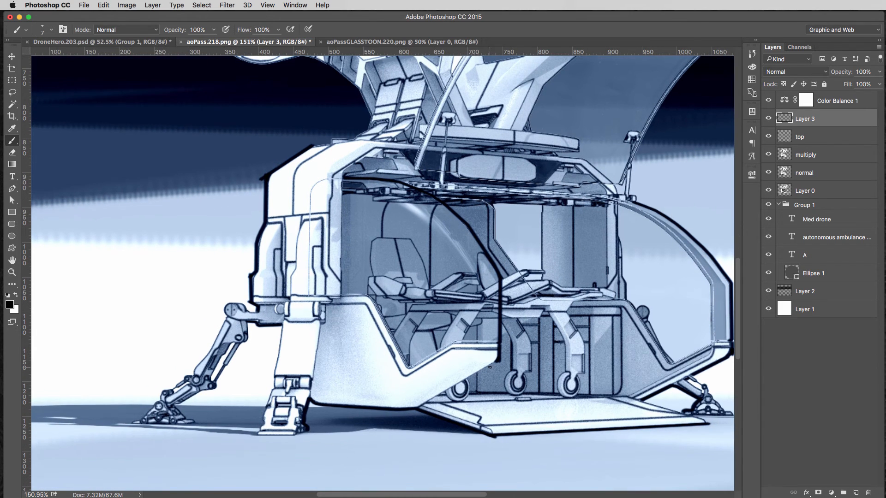
left_click(420, 408, "shift")
Step: Draw heavy dark lines along the raised canopy's right support strut and the canopy's lower edge
mouse_move(635, 188)
left_mouse_down()
mouse_move(549, 173)
mouse_move(466, 377)
mouse_move(432, 380)
left_mouse_up()
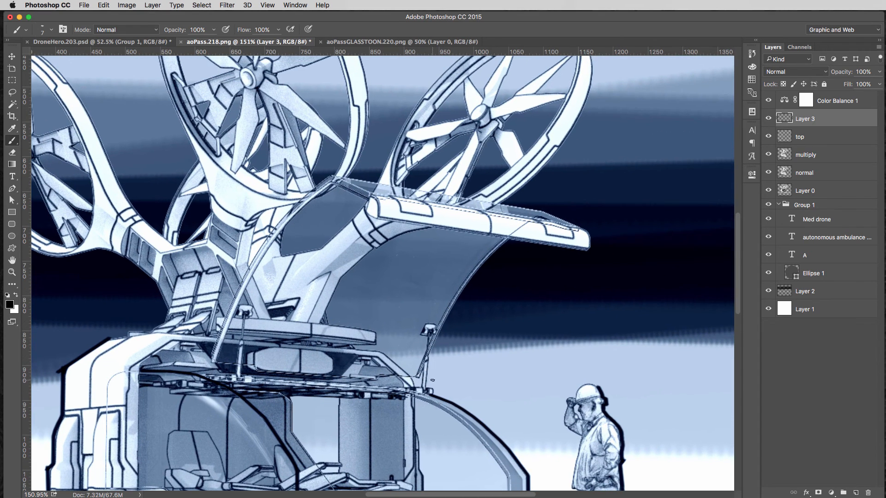
left_click(430, 354, "shift")
left_click(443, 329, "shift")
left_click(379, 377, "shift")
left_click(253, 366, "shift")
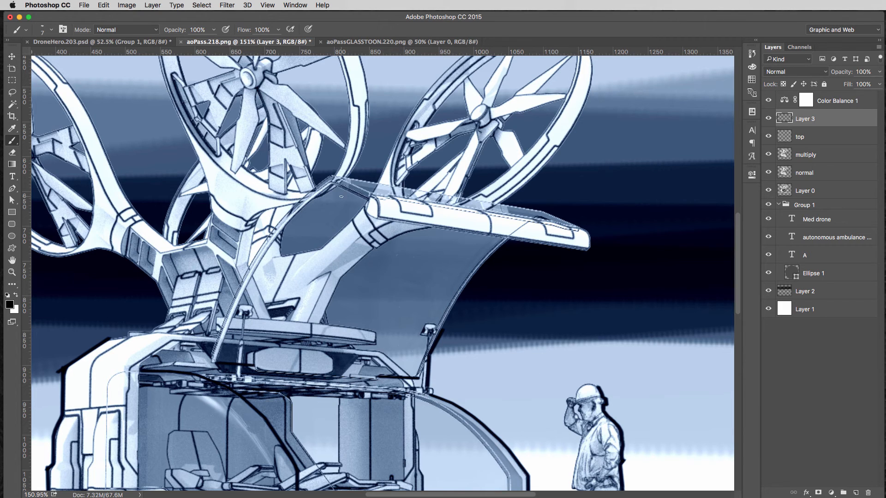
Step: Outline the raised canopy with heavy dark lines along its front underside, upper-left corner and long curved left edge
key("super+0")
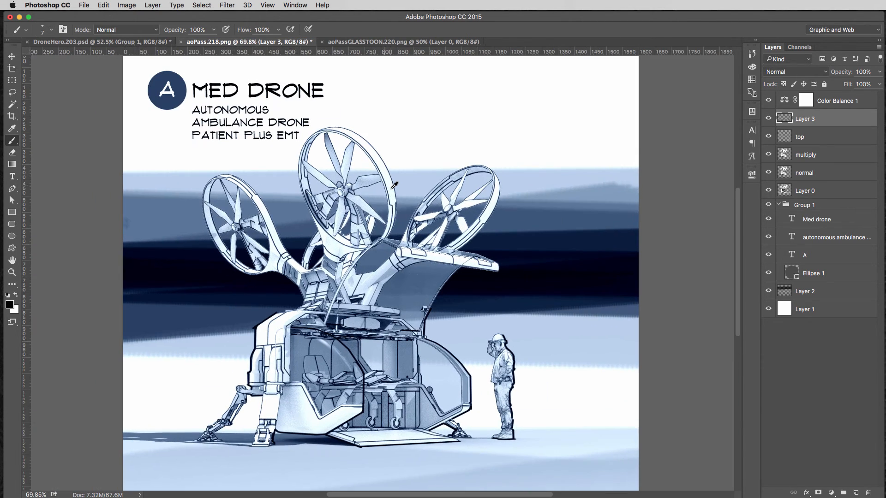
left_click_drag(471, 267, 517, 267, "super")
left_click(326, 245)
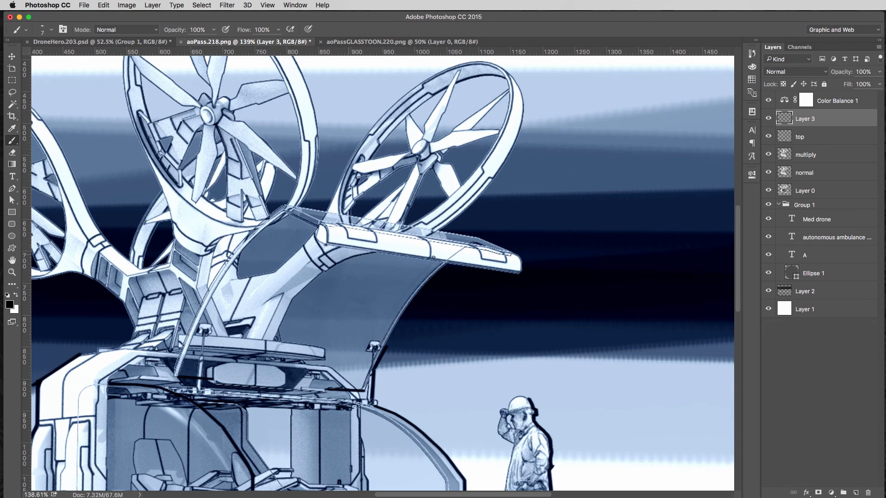
left_click(519, 273, "shift")
left_click_drag(318, 226, 314, 239)
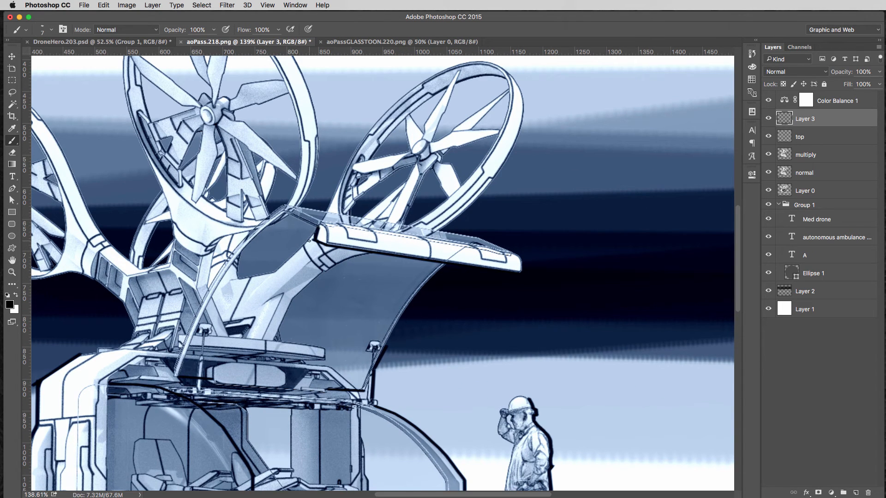
left_click(285, 211, "shift")
mouse_move(183, 339)
left_mouse_down()
mouse_move(236, 245)
mouse_move(284, 204)
left_mouse_up()
left_click_drag(393, 263, 413, 213)
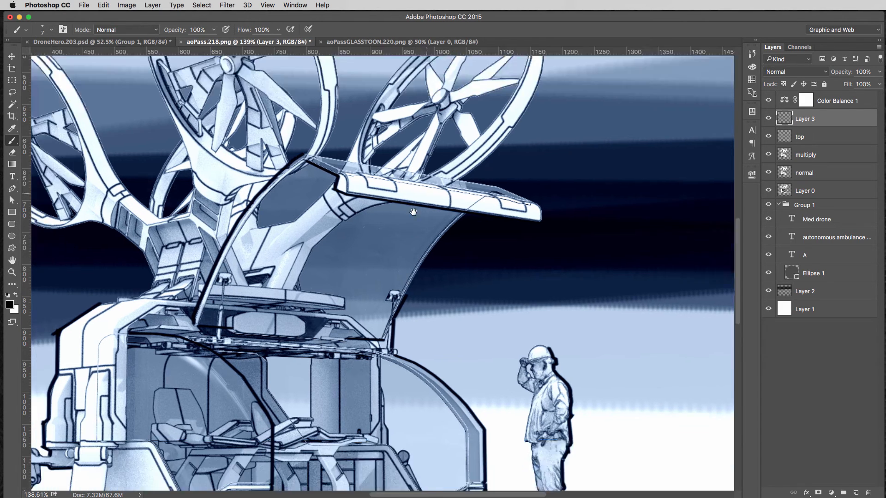
Step: Trace heavy dark contours around the front landing leg and along the rear left landing leg's foot
scroll(413, 212, "down", 5, "alt")
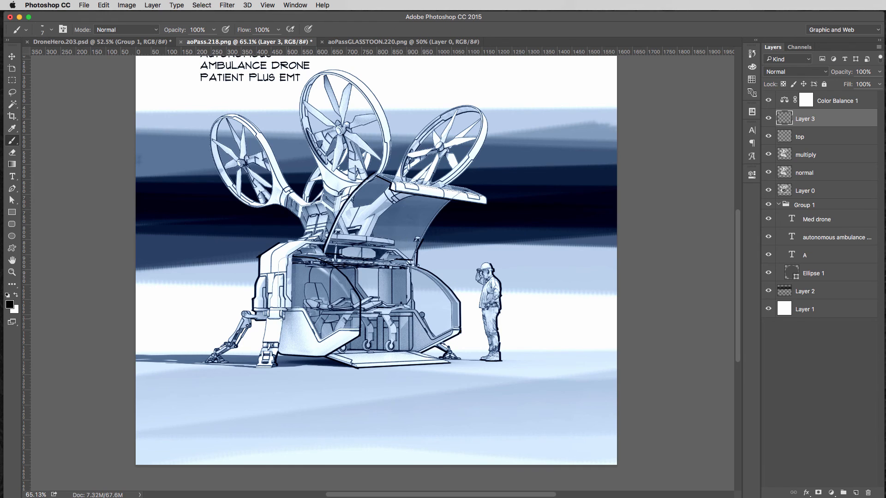
scroll(267, 350, "up", 5, "alt")
mouse_move(272, 240)
left_mouse_down()
mouse_move(233, 393)
mouse_move(292, 401)
mouse_move(318, 392)
left_mouse_up()
mouse_move(50, 383)
left_mouse_down()
mouse_move(144, 382)
mouse_move(118, 356)
mouse_move(171, 334)
left_mouse_up()
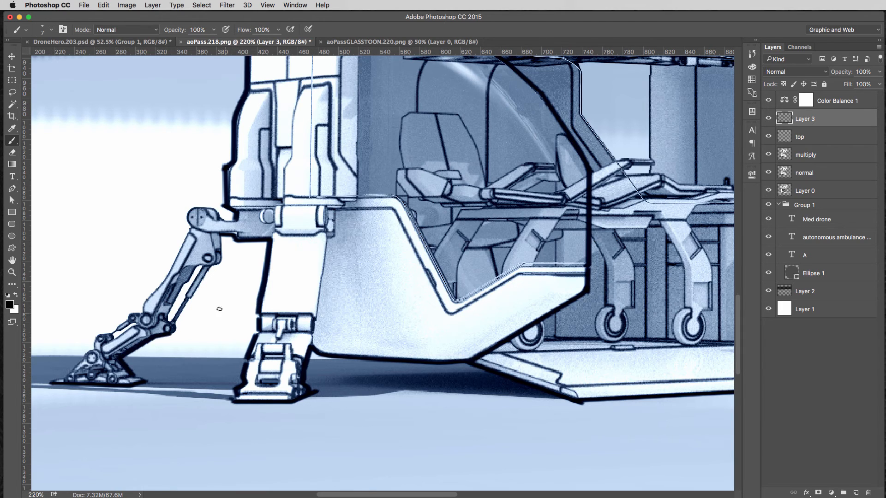
Step: Add a new empty layer directly above Layer 3
left_click_drag(294, 280, 224, 279, "super")
left_click_drag(447, 125, 449, 218)
left_click_drag(449, 219, 441, 218, "super")
left_click_drag(469, 189, 464, 200)
left_click(805, 291)
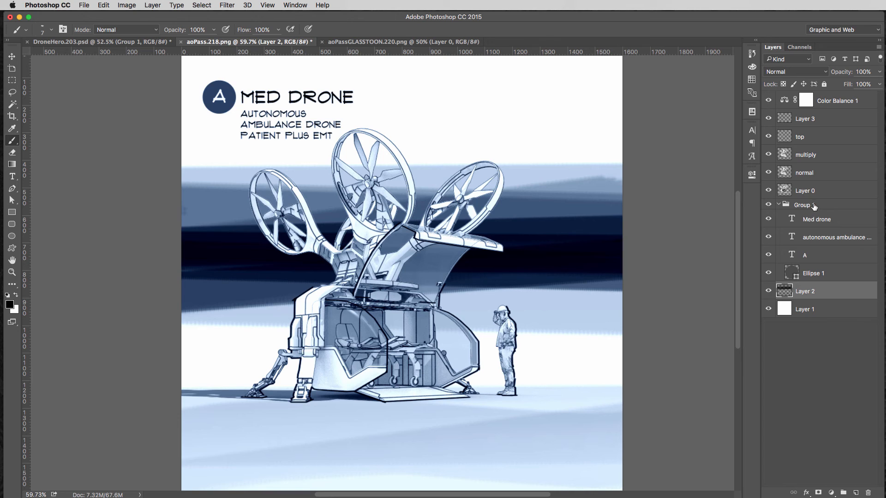
left_click(785, 121)
left_click(856, 492)
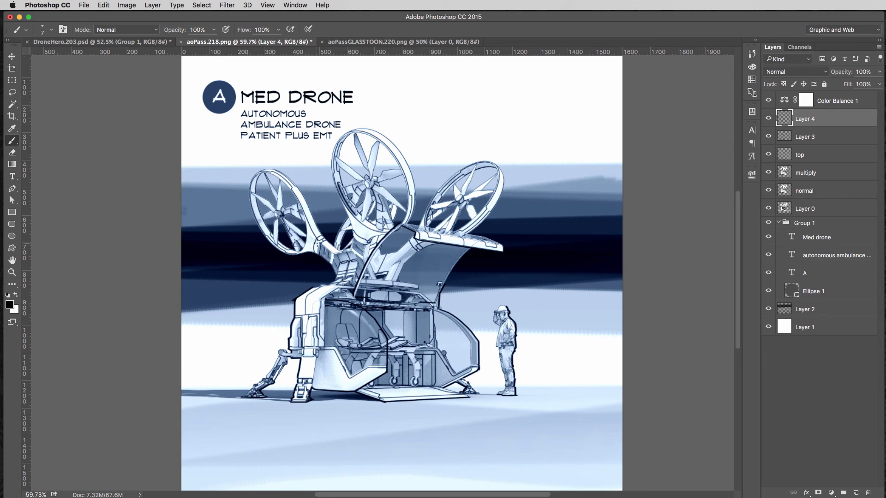
Step: Enlarge the textured brush to 100 px for painting reflections on the raised canopy
scroll(412, 254, "up", 5, "alt")
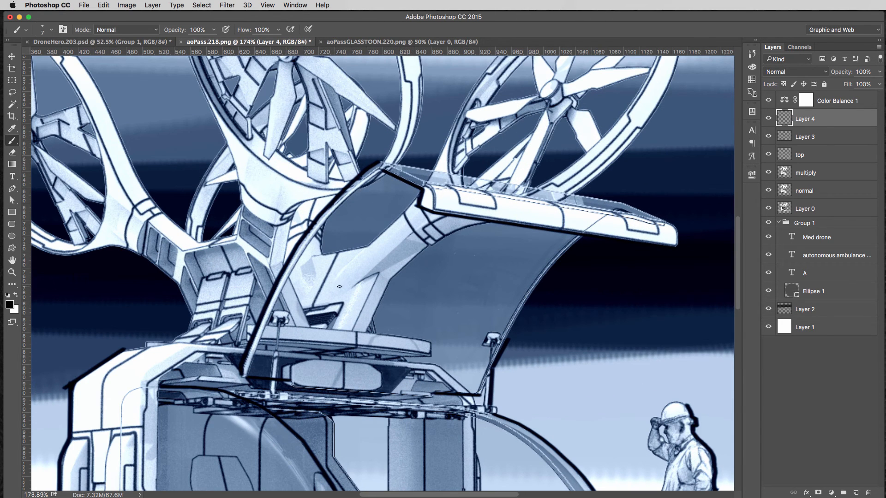
key("bracketright")
key("bracketright")
key("bracketright")
key("bracketright")
key("bracketright")
key("bracketright")
key("bracketright")
key("bracketright")
key("bracketright")
key("bracketright")
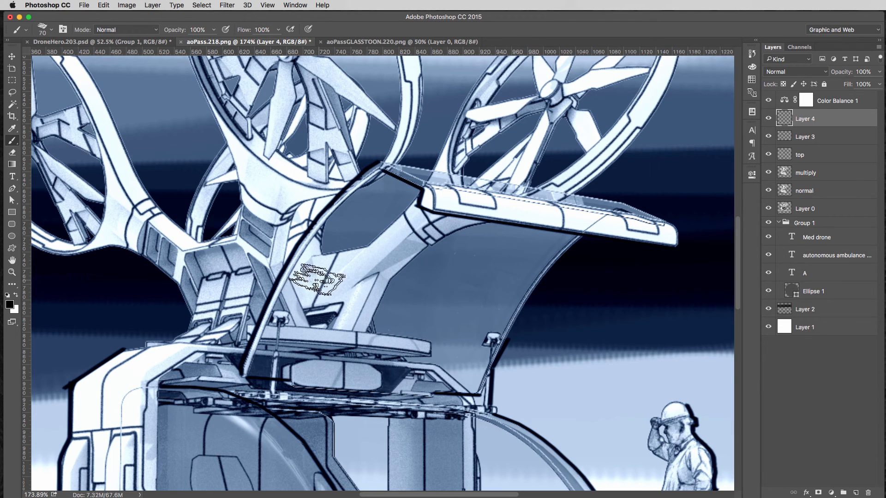
key("bracketright")
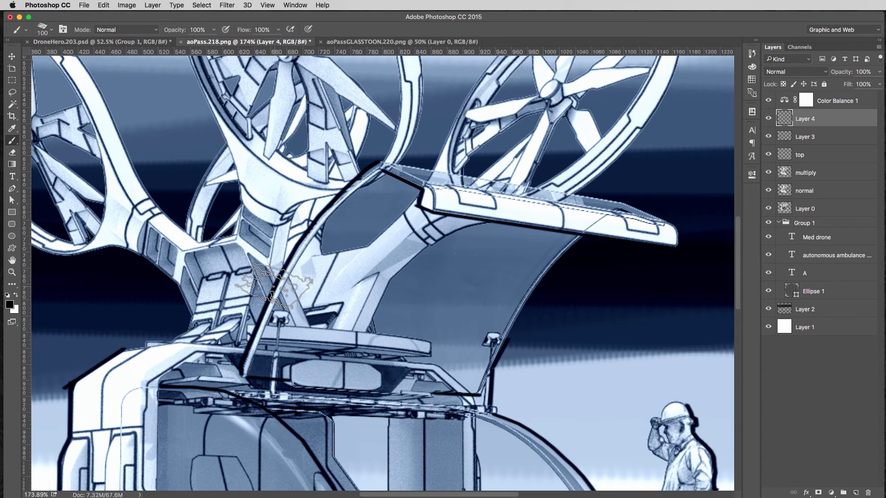
Step: Try to paint a straight opaque black band across the rotor hub and the raised canopy
left_click(225, 281)
left_click(616, 273, "shift")
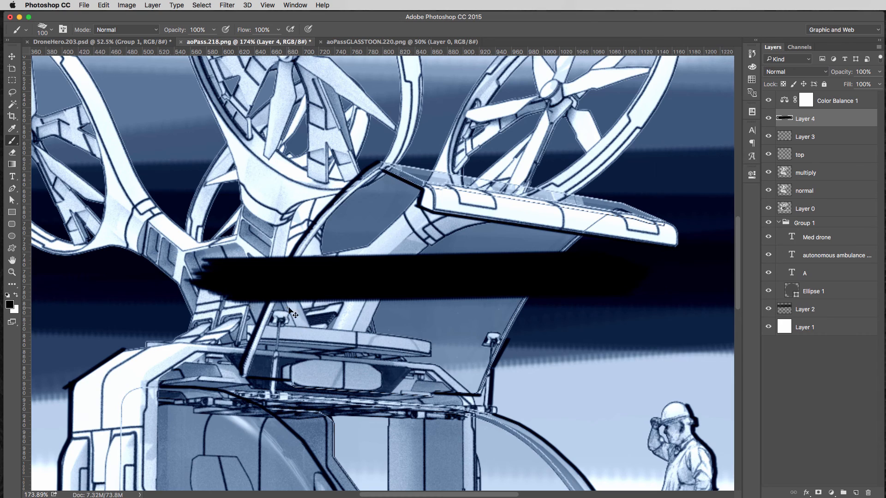
key("super+z")
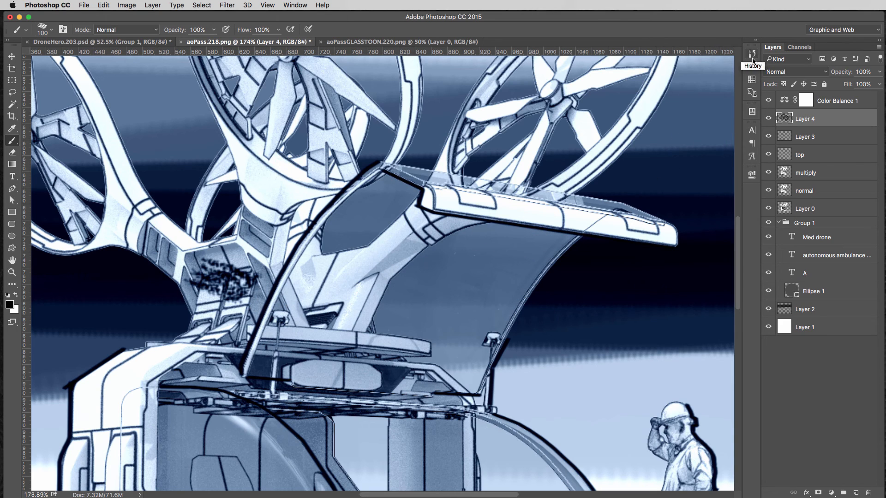
key("alt+super+z")
Step: Lower the brush opacity to 48% and paint a straight translucent dark band across the canopy glass
mouse_move(178, 34)
left_mouse_down()
mouse_move(140, 32)
mouse_move(147, 33)
left_mouse_up()
left_click(203, 307)
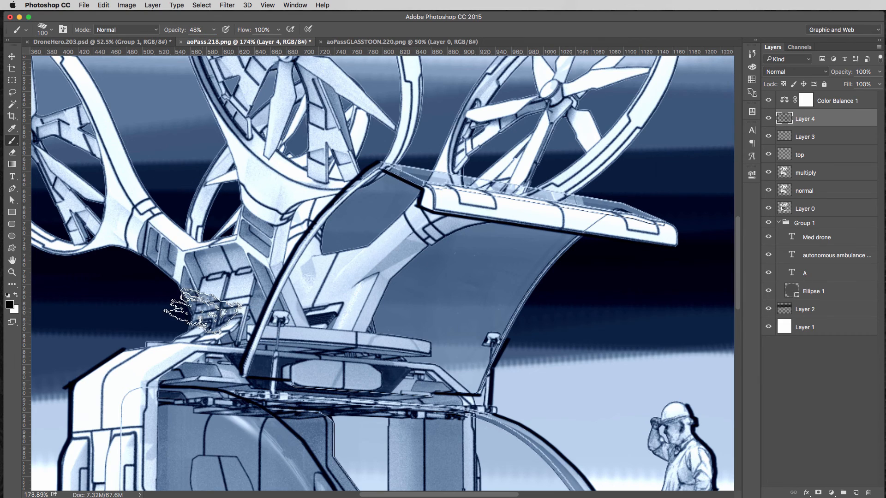
left_click(609, 304, "shift")
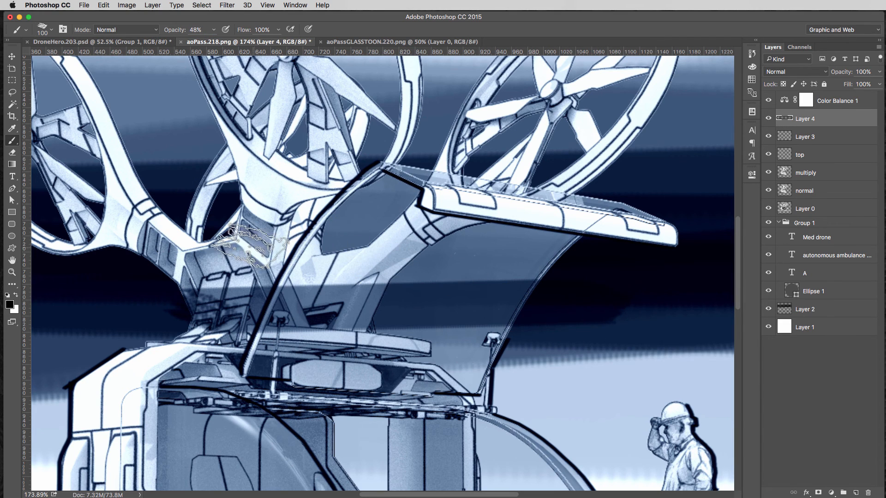
left_click(249, 241)
key("super+z")
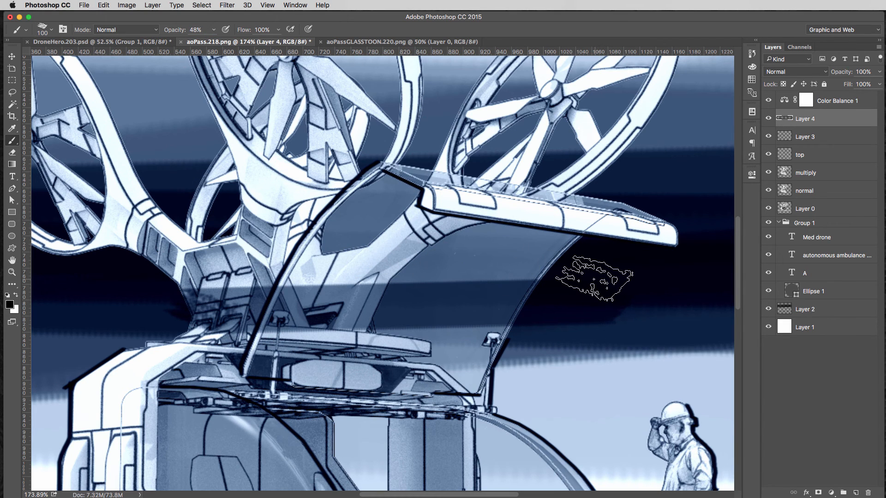
Step: Reduce the brush to 40 px and paint a thinner translucent dark band across the canopy above the first one
key("bracketleft")
key("bracketleft")
key("bracketleft")
key("bracketleft")
key("bracketleft")
key("bracketleft")
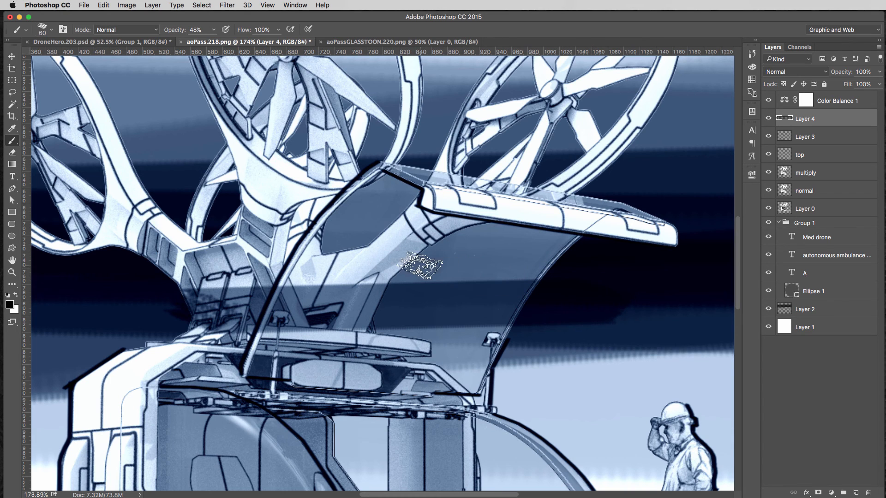
left_click(253, 269)
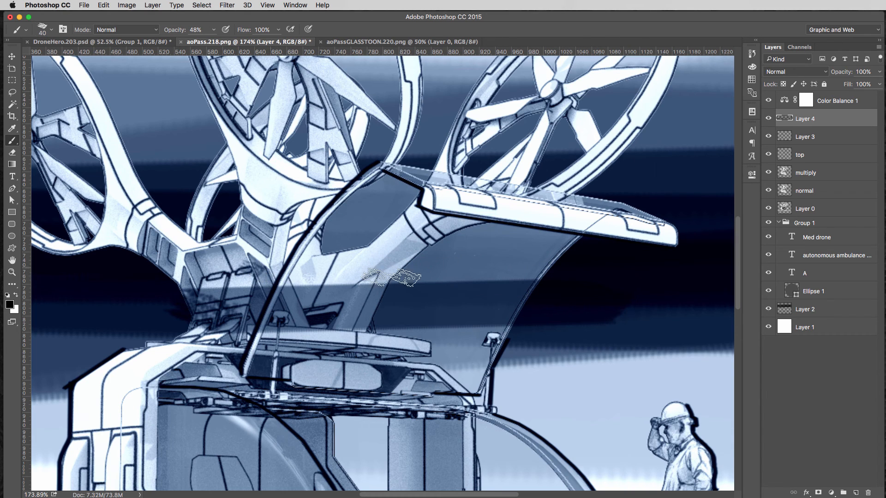
left_click(593, 287, "shift")
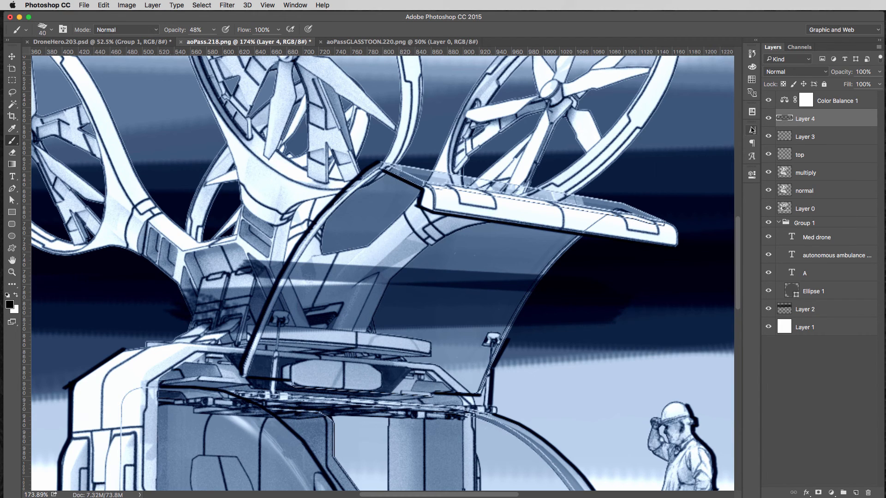
Step: Erase the dark reflection spill over the rotor hub beside the raised canopy, using a 175 px eraser at 100% opacity
key("e")
key("bracketleft")
key("bracketleft")
key("bracketleft")
key("bracketleft")
key("bracketleft")
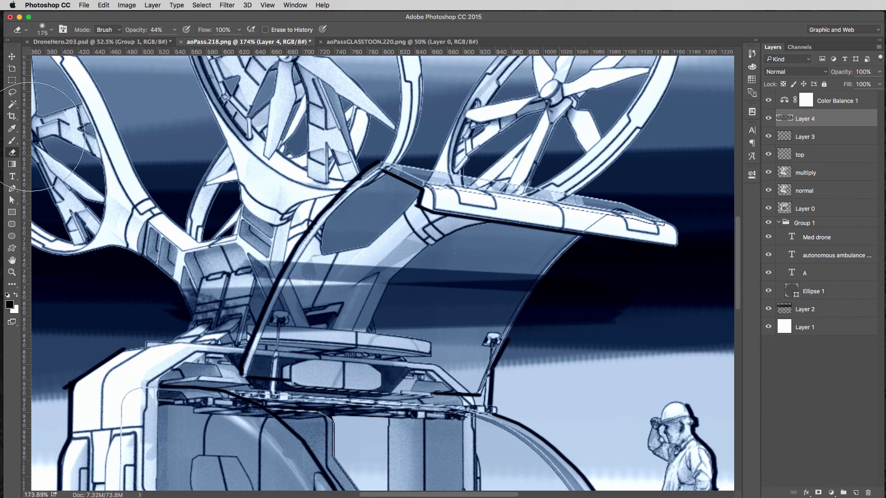
left_click_drag(143, 31, 396, 32)
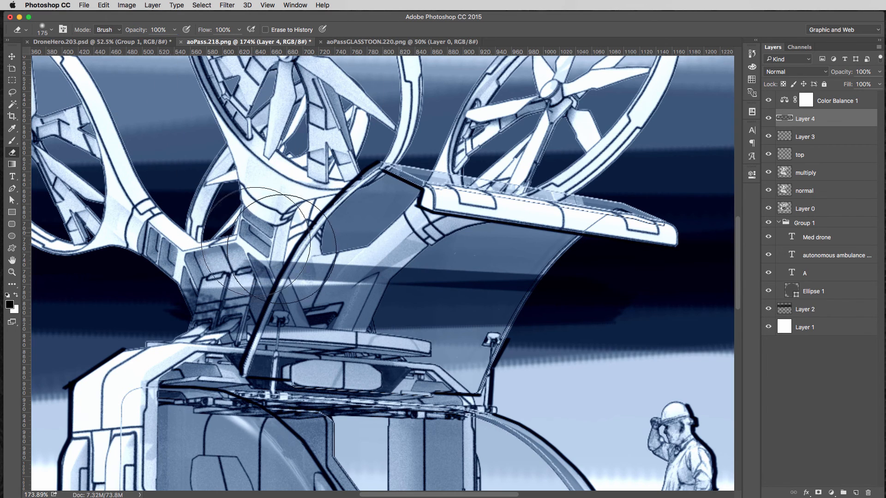
left_click(231, 277)
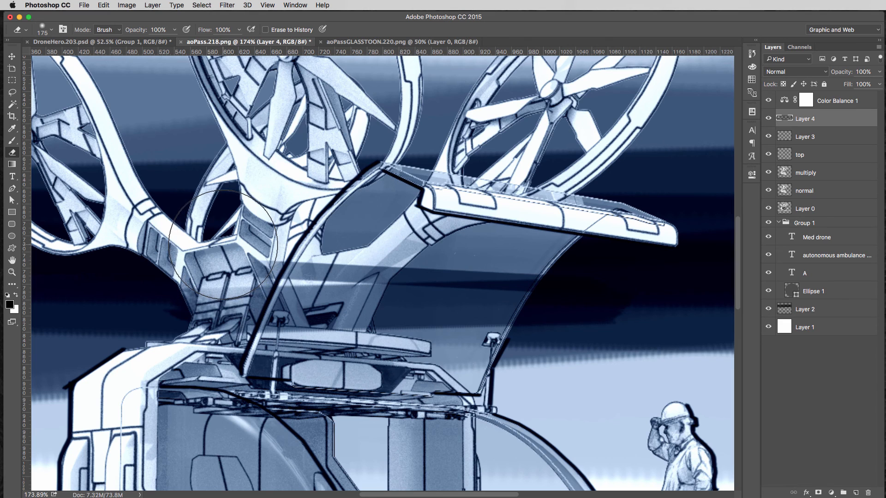
Step: Harden the eraser's edge and clean the remaining reflection spill off the rotor arm and hub outside the canopy outline
key("shift+bracketright")
key("shift+bracketright")
key("shift+bracketright")
key("shift+bracketright")
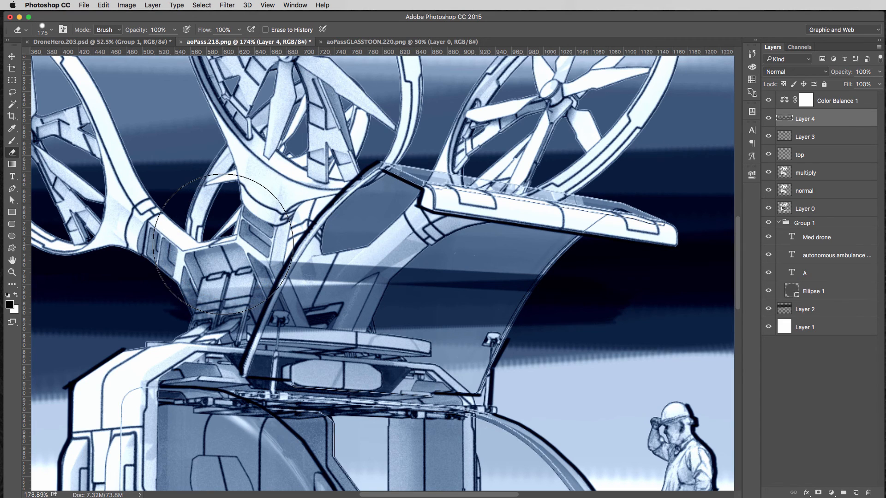
left_click(215, 239)
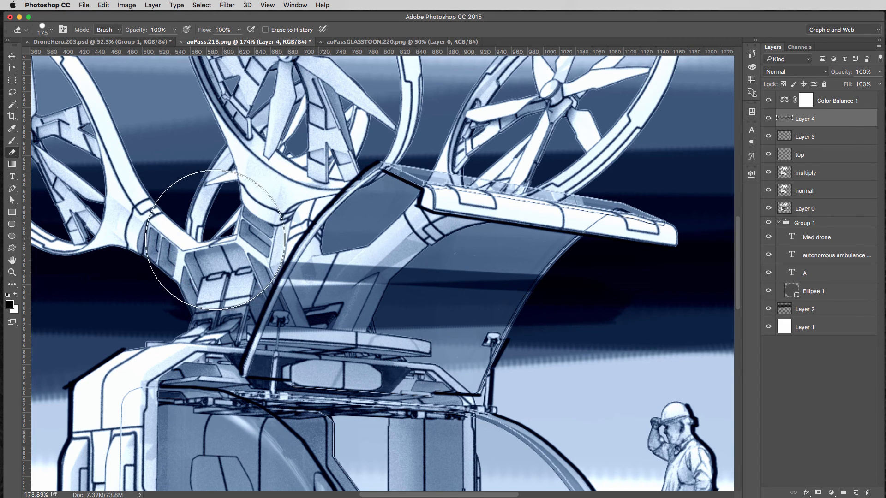
left_click_drag(200, 269, 195, 282)
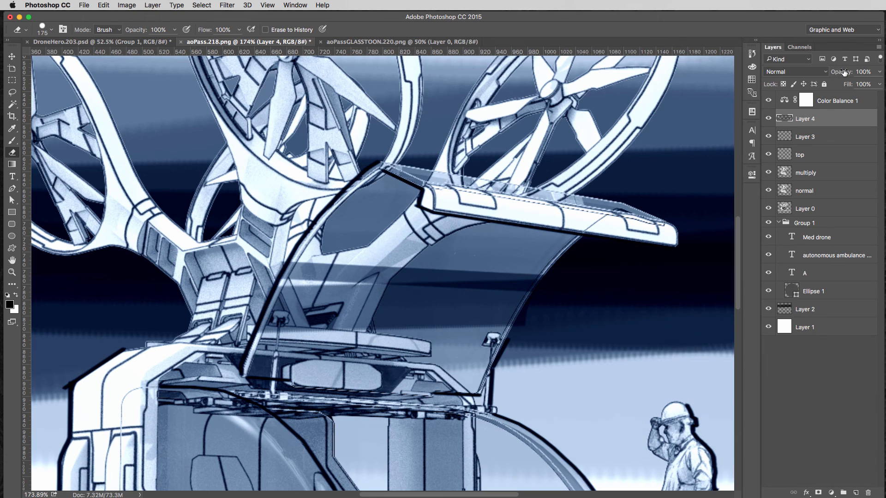
Step: Lower the opacity of Layer 4, which holds the glass reflections, to 57%
left_click_drag(844, 73, 825, 76)
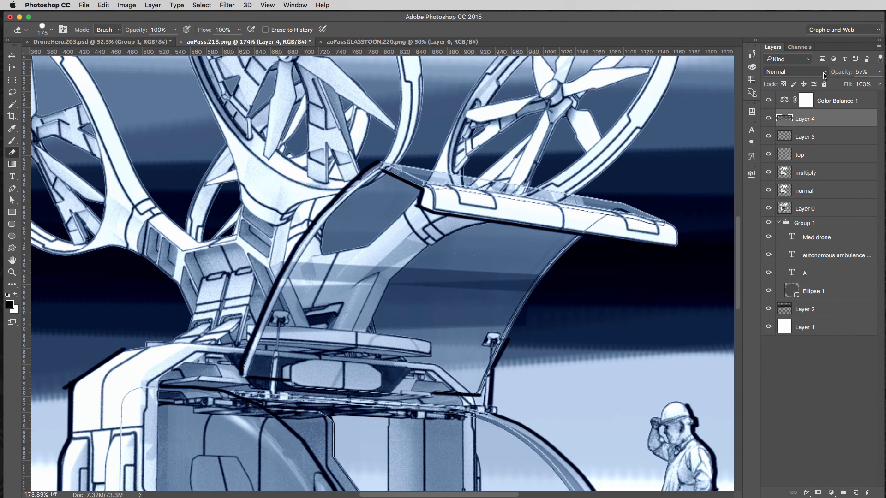
scroll(541, 301, "down", 5, "alt")
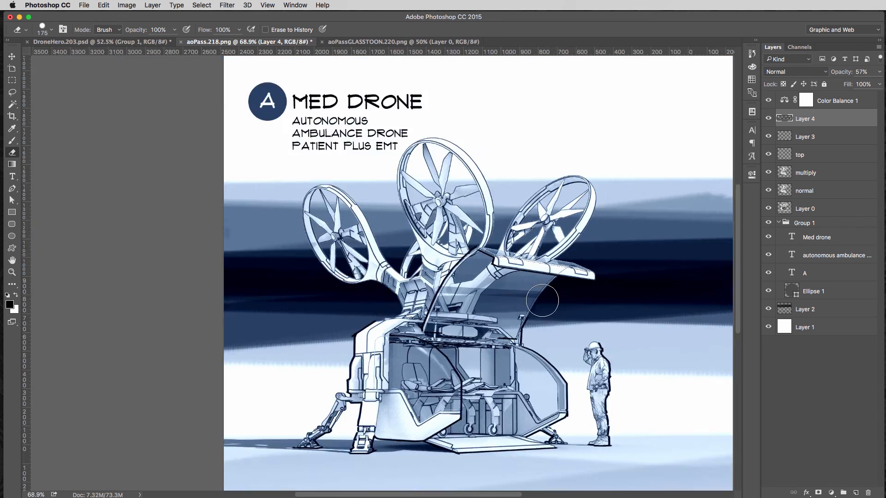
scroll(535, 298, "down", 3, "alt")
scroll(539, 300, "up", 3, "alt")
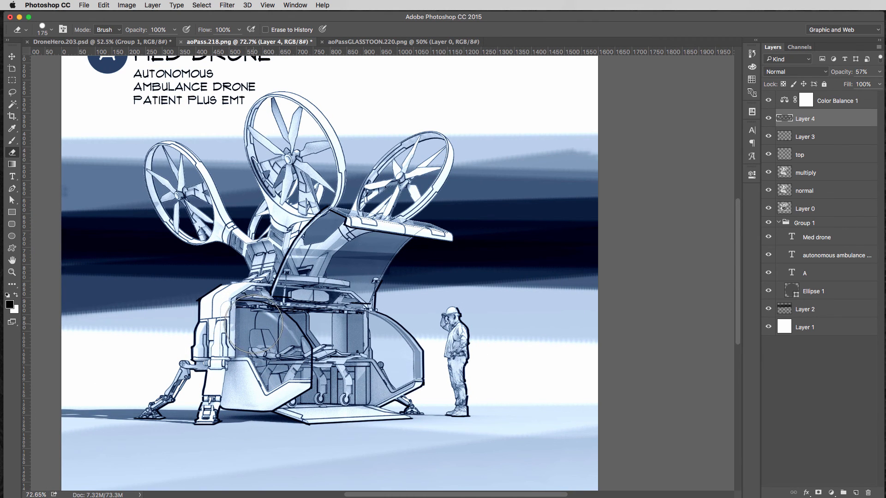
Step: Enlarge the textured brush to 90 px and paint a translucent dark band across the front cabin glass
key("b")
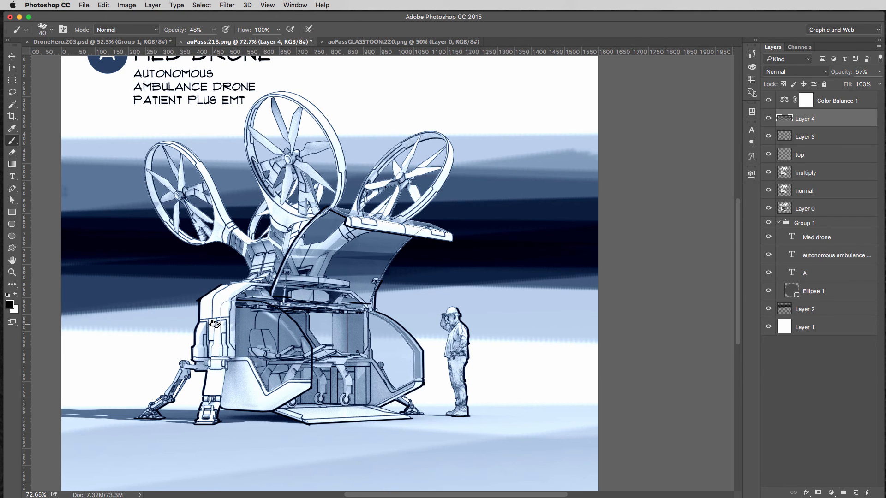
key("bracketleft")
key("bracketright")
key("bracketright")
key("bracketright")
key("bracketright")
key("bracketright")
key("bracketright")
mouse_move(203, 321)
left_mouse_down()
mouse_move(207, 332)
mouse_move(309, 334)
left_mouse_up()
left_click_drag(219, 338, 221, 339)
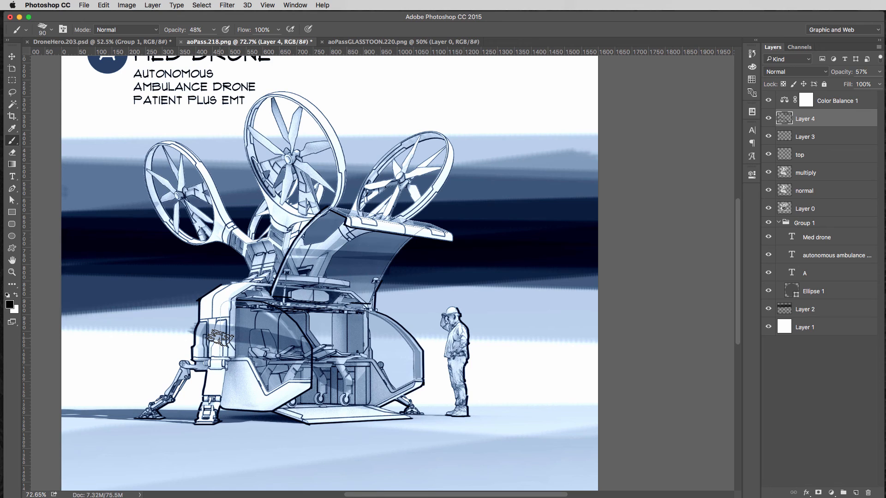
Step: Reduce the textured brush to 40 px and paint a thinner curved dark band across the cabin glass above the wide one
key("bracketleft")
key("bracketleft")
key("bracketleft")
key("bracketleft")
key("bracketleft")
left_click_drag(218, 325, 358, 332)
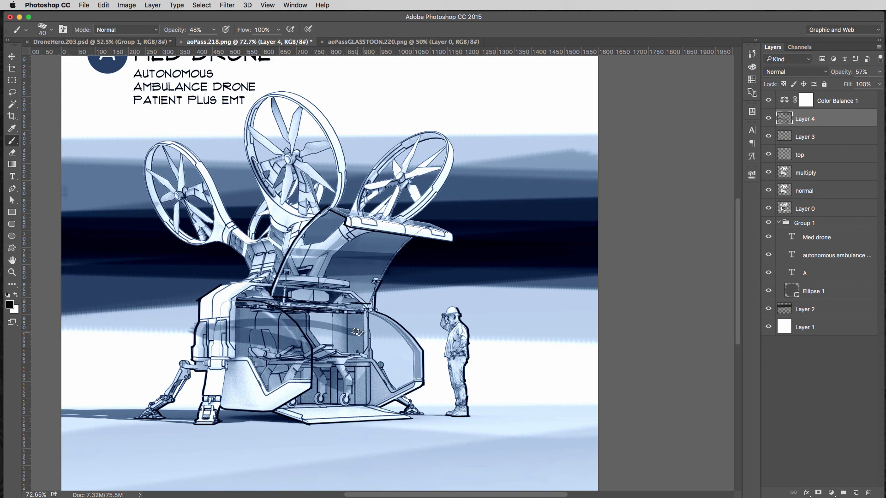
Step: Erase the reflection spill over the open cabin interior and the outer body panel beside the front glass with a 125 px eraser
key("e")
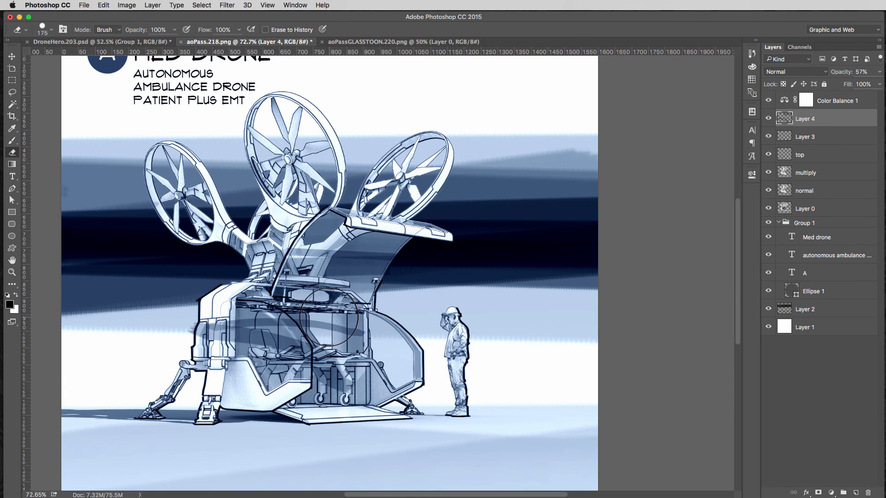
key("bracketleft")
key("bracketleft")
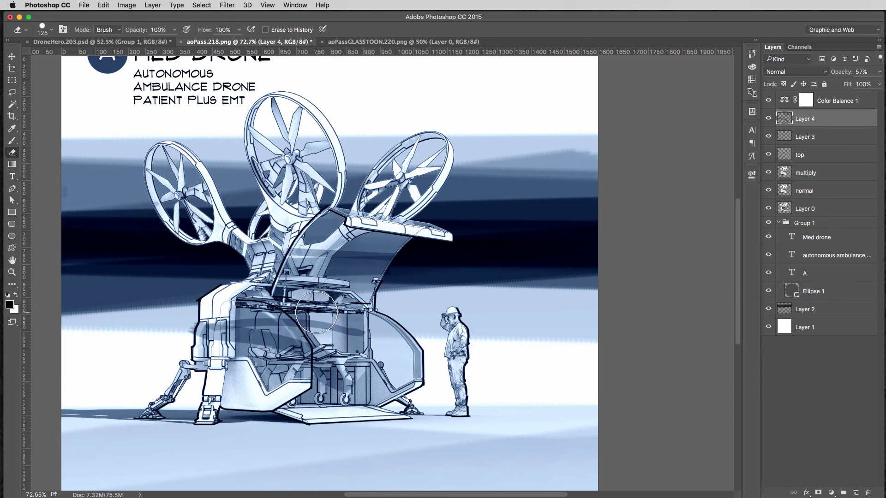
mouse_move(334, 318)
left_mouse_down()
mouse_move(352, 332)
mouse_move(332, 346)
mouse_move(340, 379)
left_mouse_up()
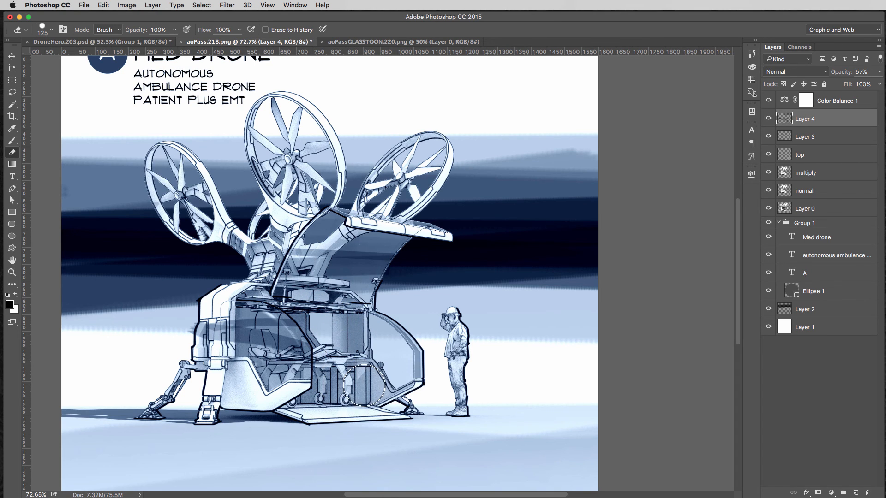
mouse_move(216, 324)
left_mouse_down()
mouse_move(214, 339)
mouse_move(187, 319)
mouse_move(190, 307)
left_mouse_up()
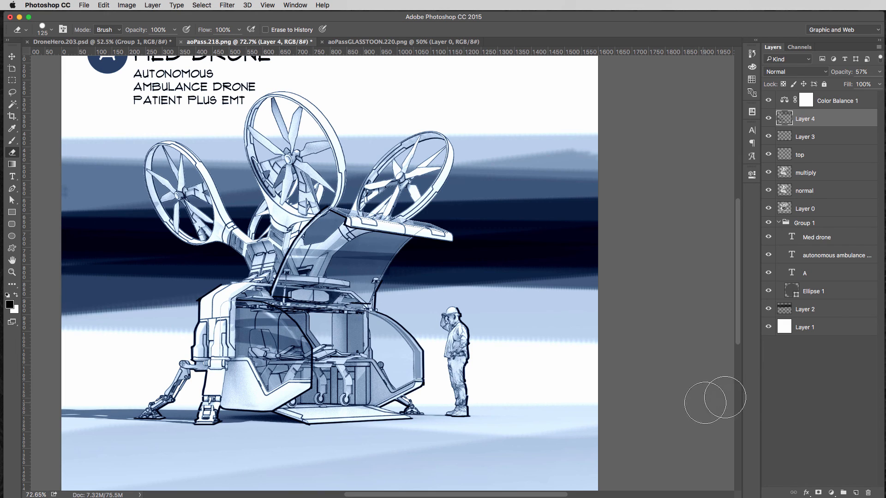
Step: Add a new layer above Layer 4 and choose the 125 px round brush for painting on it
left_click(855, 493)
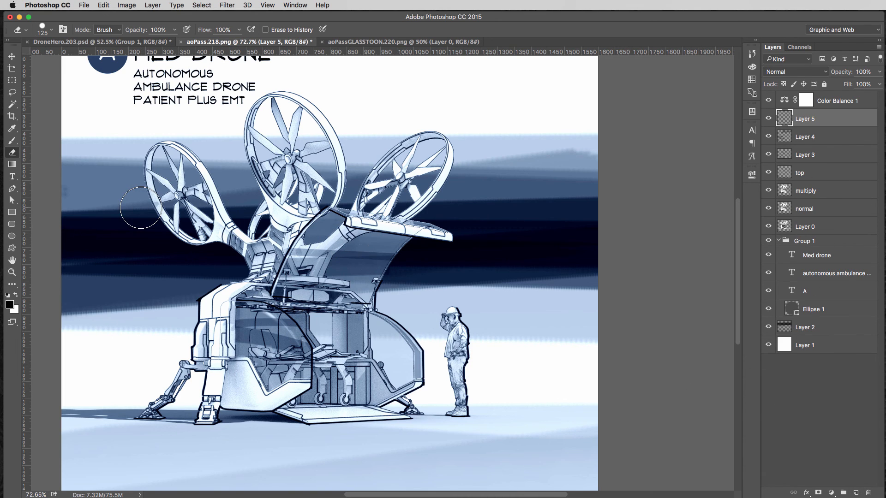
key("b")
left_click(51, 31)
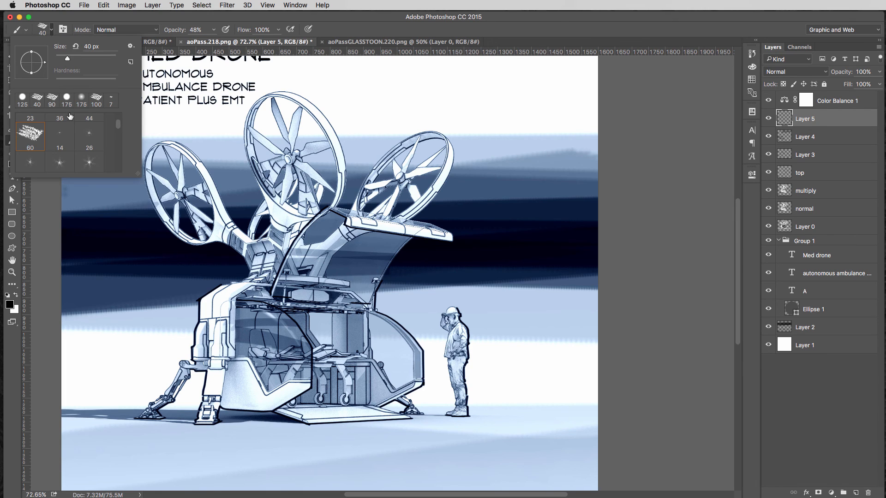
left_click(24, 100)
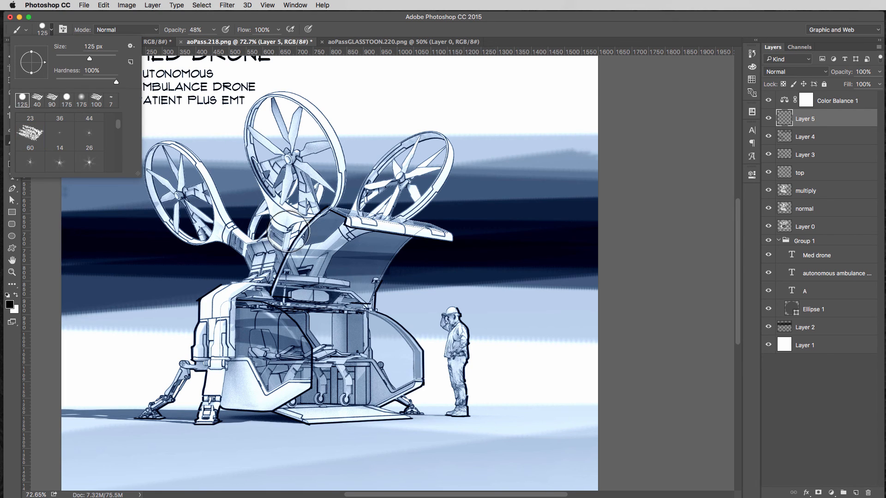
left_click(193, 273)
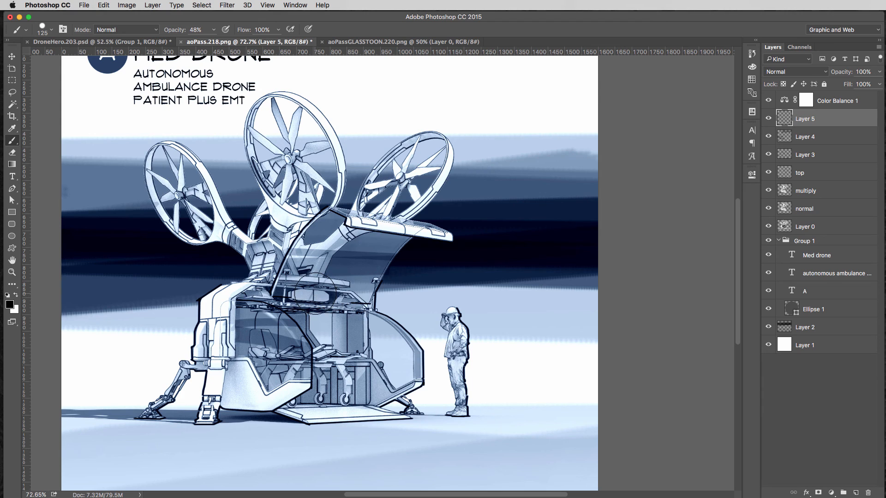
Step: Switch the paint color to white, lower the brush opacity to 12%, and paint a soft highlight on the front cabin glass
left_click(16, 295)
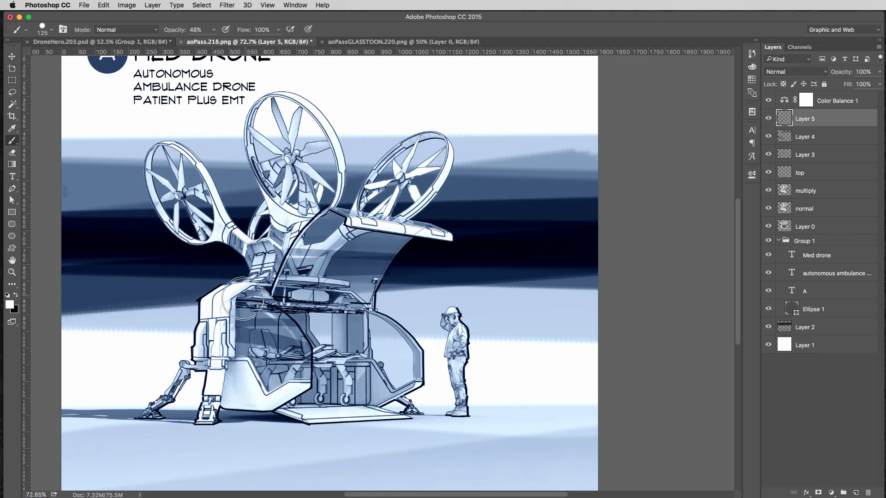
left_click(269, 328)
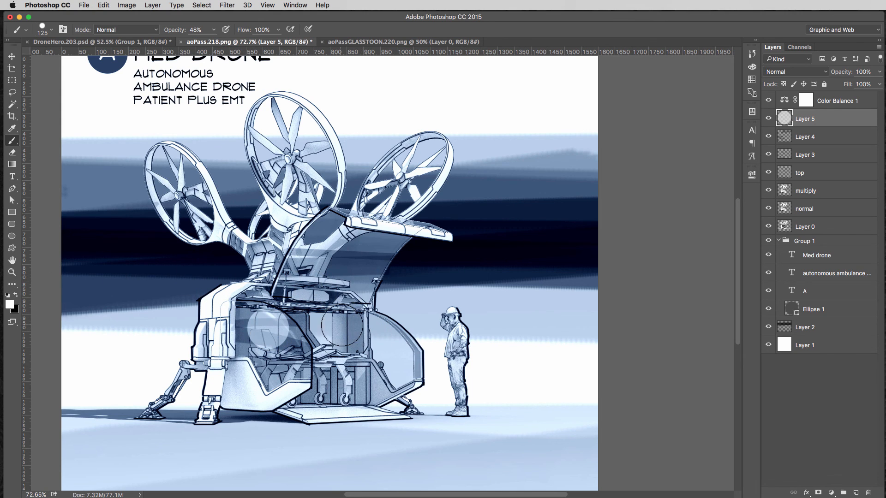
key("super+z")
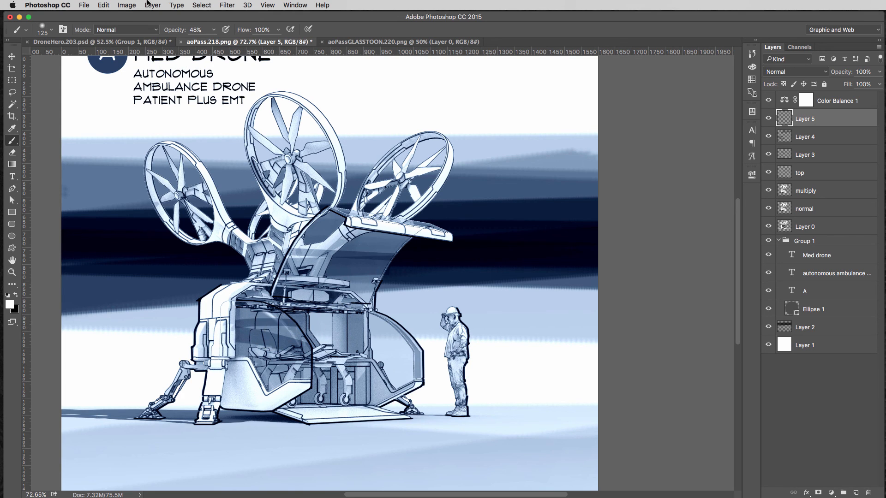
left_click_drag(181, 32, 165, 35)
mouse_move(288, 315)
left_mouse_down()
mouse_move(259, 329)
mouse_move(276, 331)
mouse_move(256, 324)
mouse_move(266, 329)
left_mouse_up()
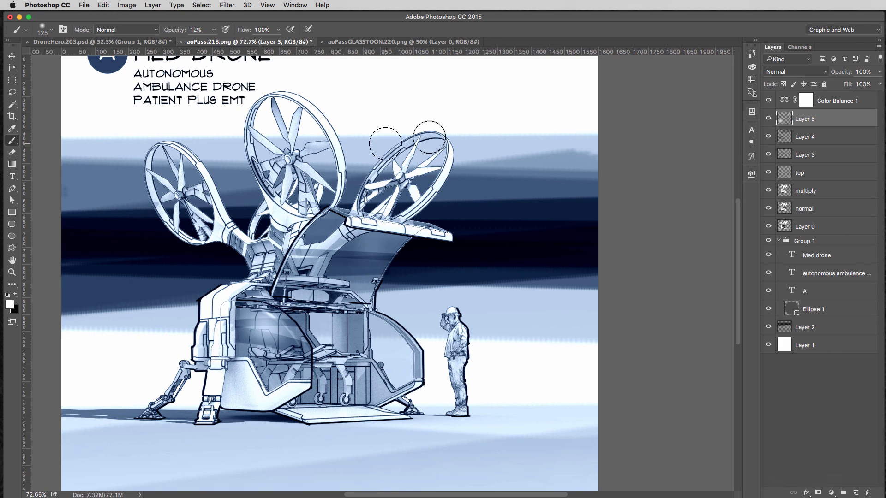
Step: Copy the sig group from DroneHero.203.psd into the aoPass.218.png document, placing the signature below the ramp
left_click(170, 42)
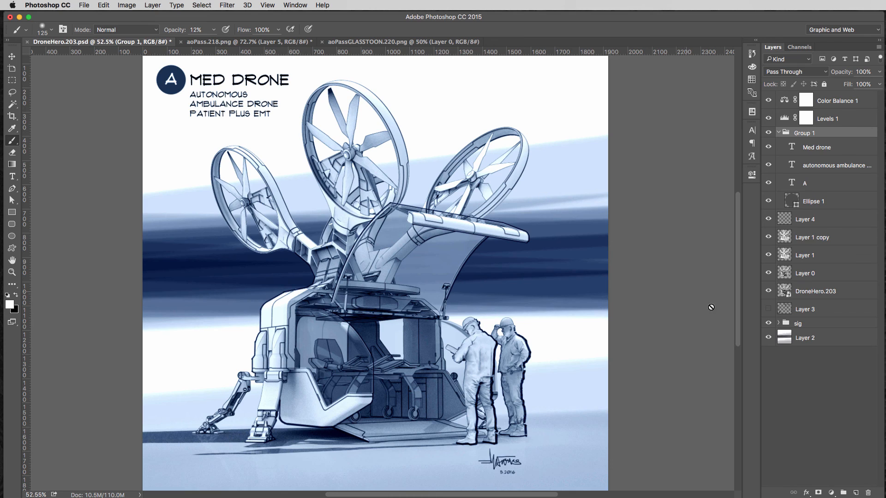
left_click(788, 324)
mouse_move(785, 325)
left_mouse_down()
mouse_move(325, 101)
mouse_move(258, 42)
mouse_move(288, 128)
mouse_move(453, 353)
mouse_move(418, 466)
mouse_move(434, 441)
mouse_move(408, 459)
left_mouse_up()
left_click(12, 57)
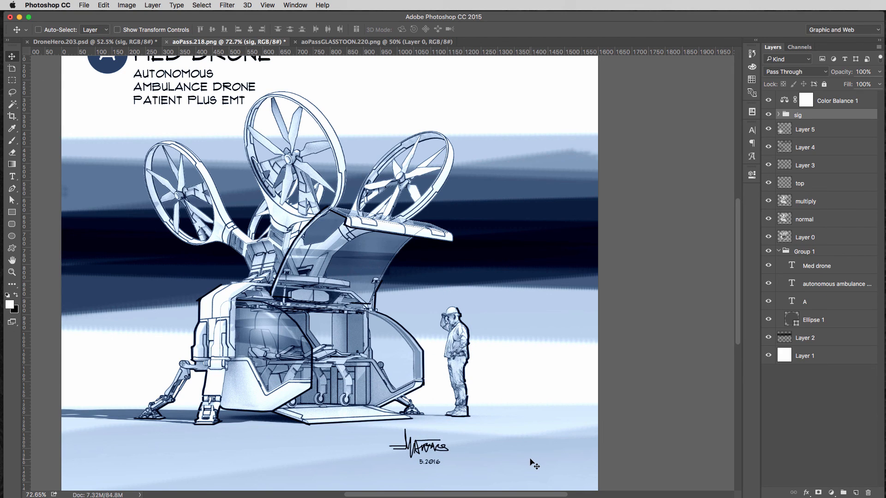
Step: Lower the opacity of Layer 2, the painted background stripes, to 80%
scroll(514, 381, "down", 3, "alt")
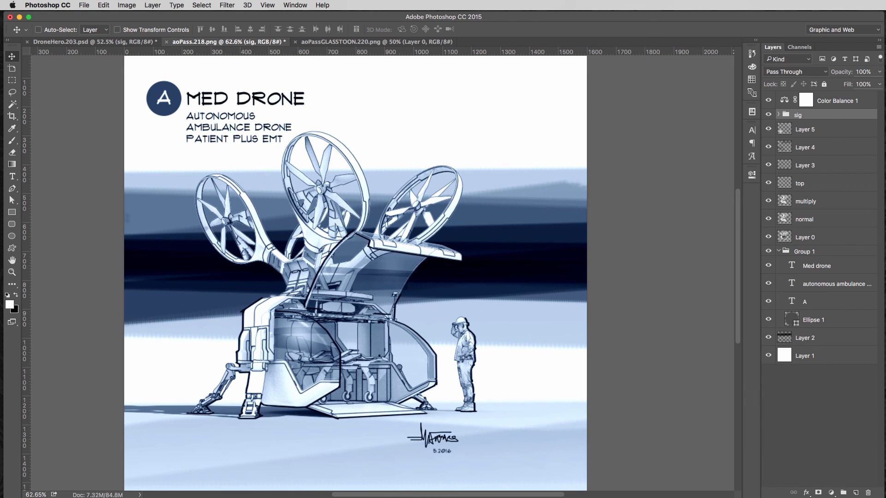
left_click(788, 338)
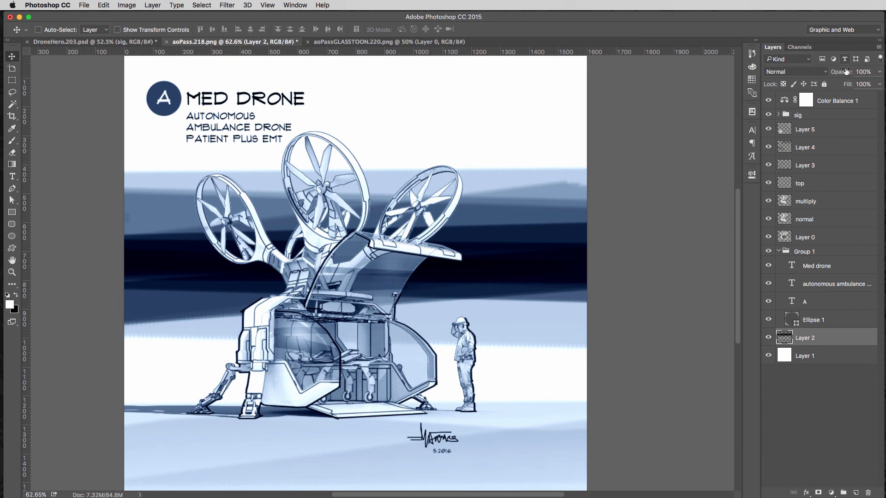
left_click_drag(843, 76, 835, 79)
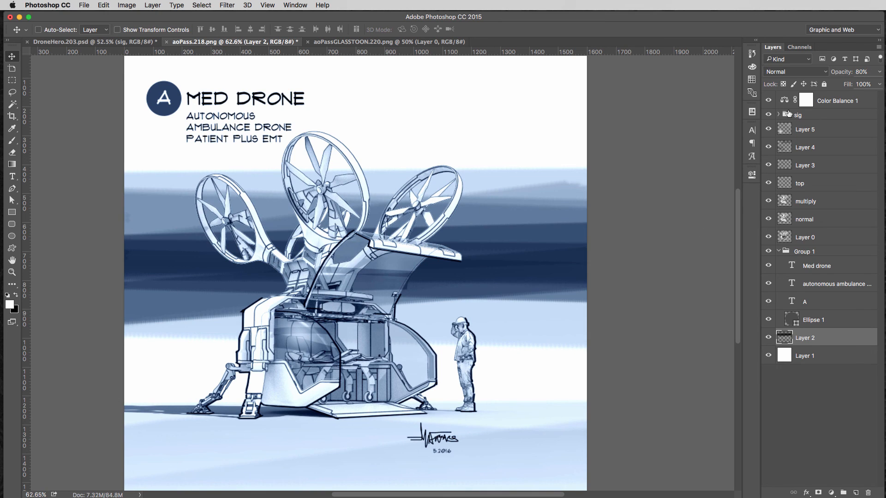
Step: Add a Levels adjustment layer above Color Balance 1 and set its midtone value to 0.73
left_click(804, 103)
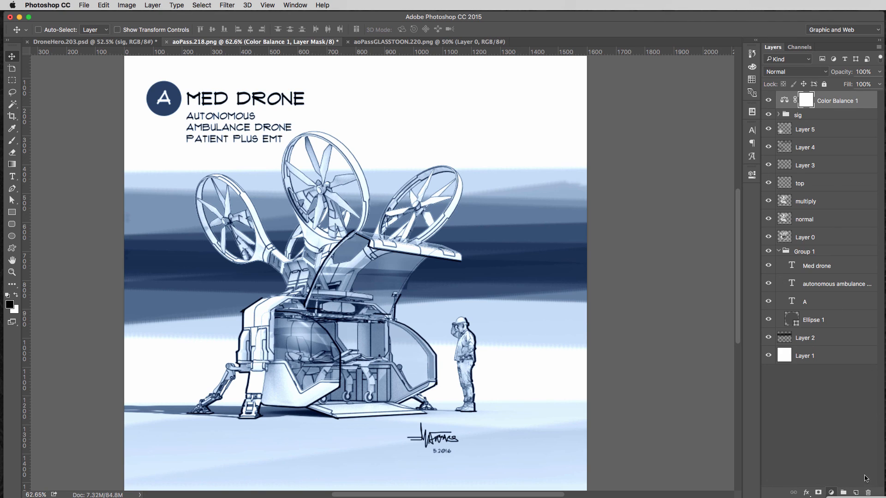
left_click(856, 497)
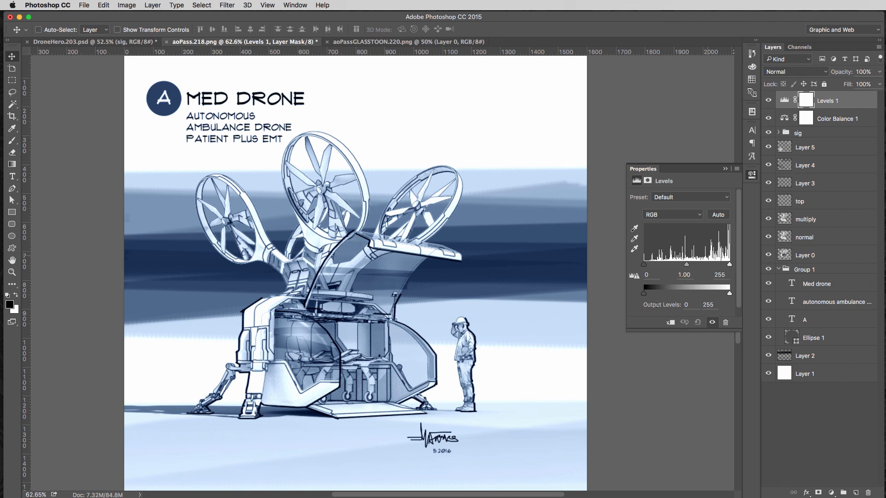
left_click_drag(687, 266, 697, 267)
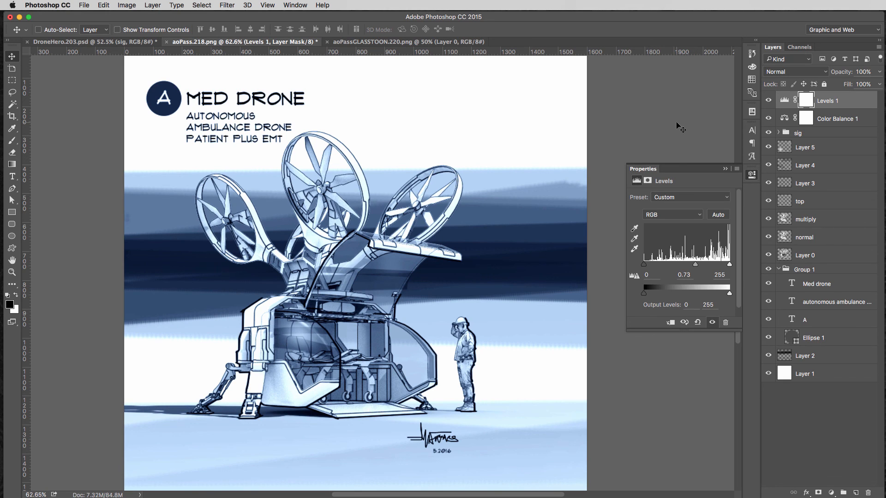
Step: Save the illustration as aoPass.218.psd in the techDemo folder with Maximize Compatibility enabled
key("super+shift+s")
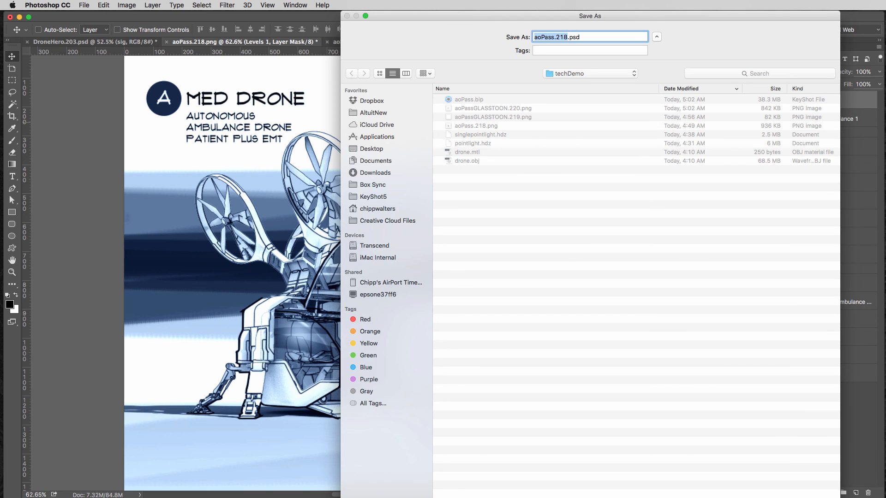
key("Return")
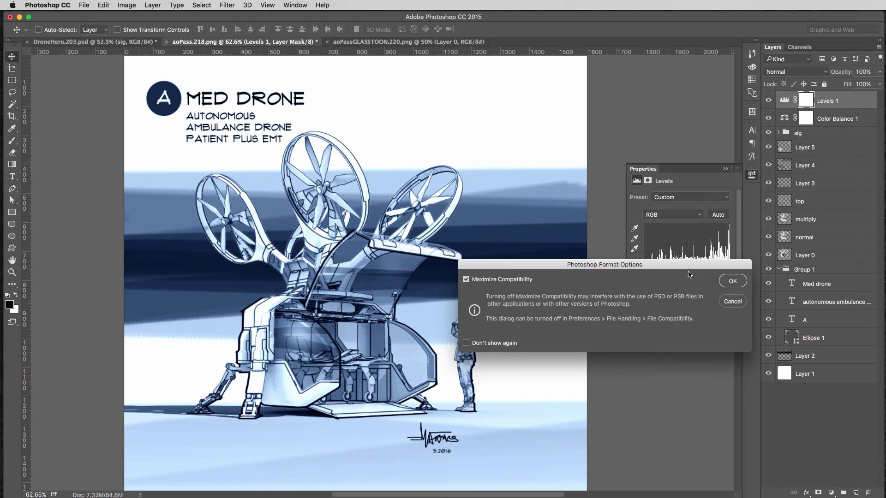
left_click(735, 283)
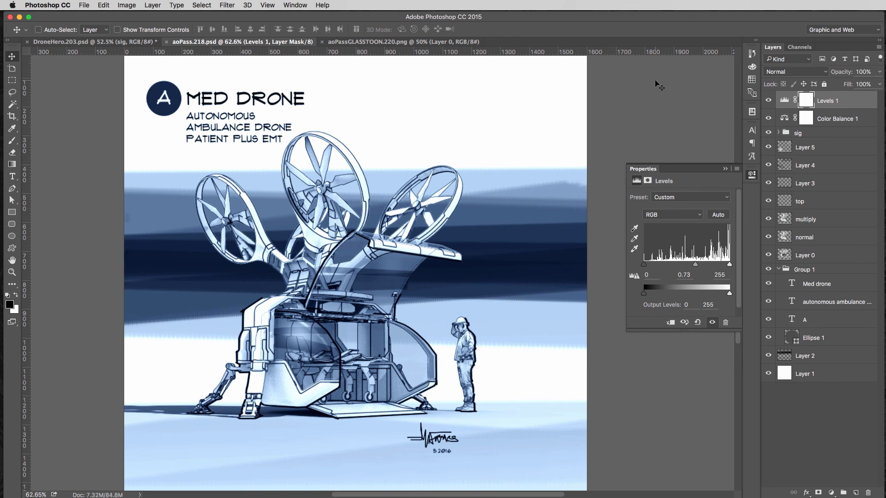